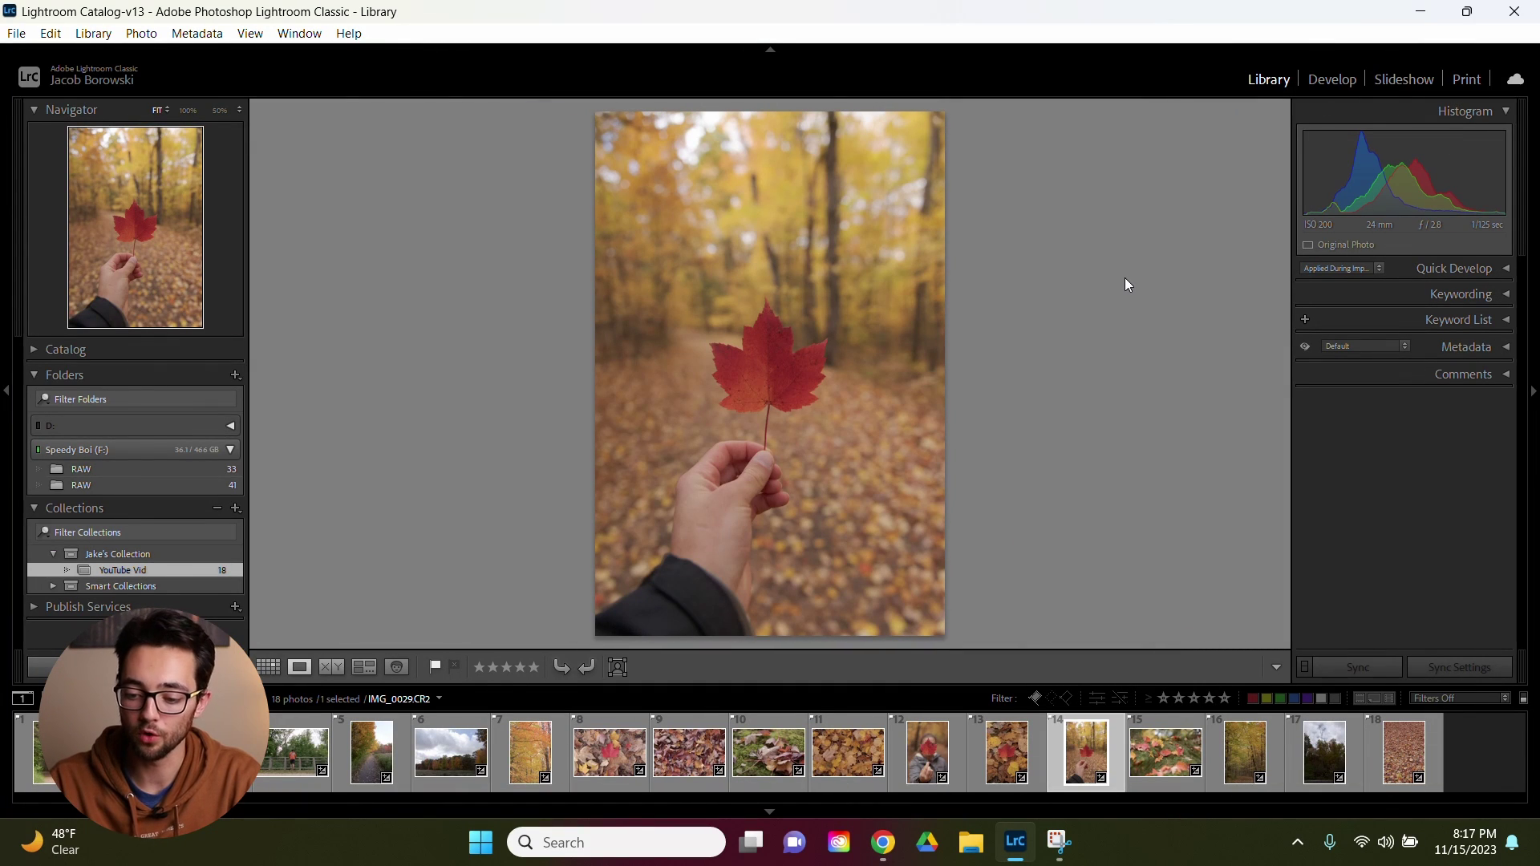
Step: Open IMG_0029.CR2 in Develop and add an AI Subject mask covering the leaf and hand
left_click(1332, 81)
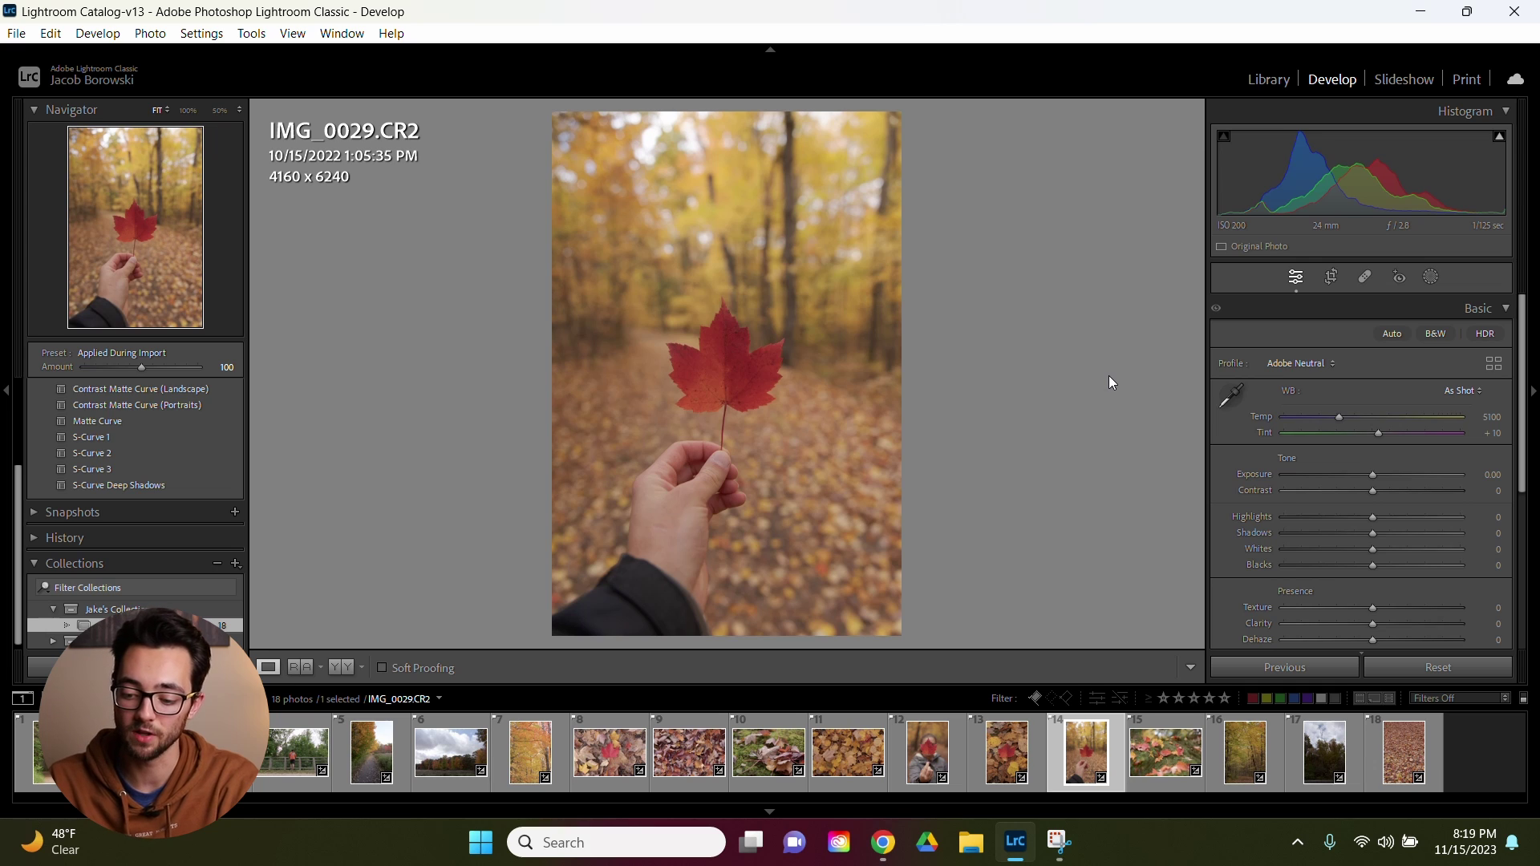
left_click(1432, 279)
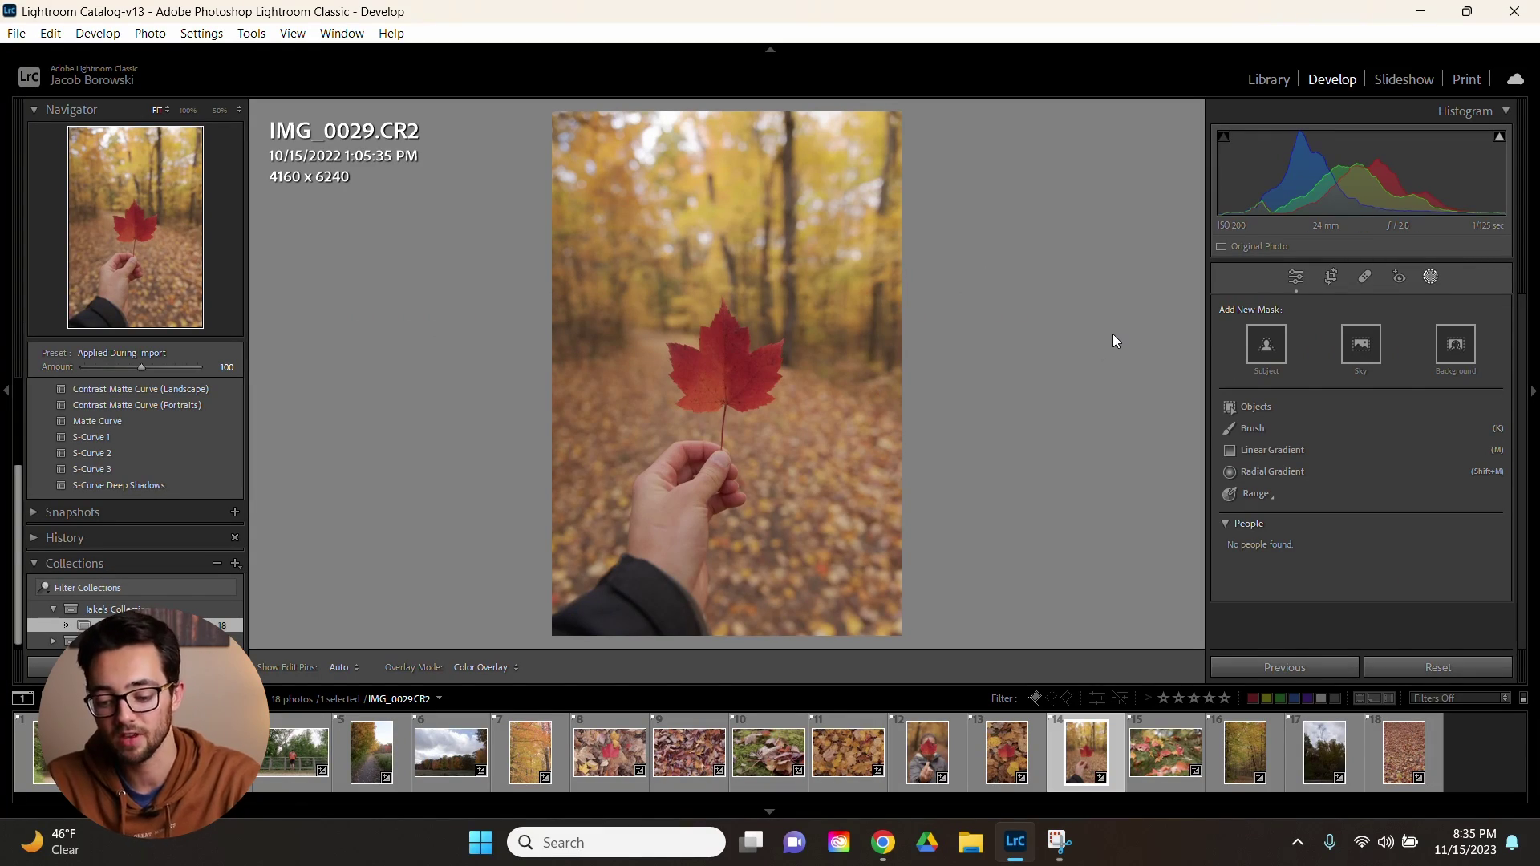
left_click(1270, 353)
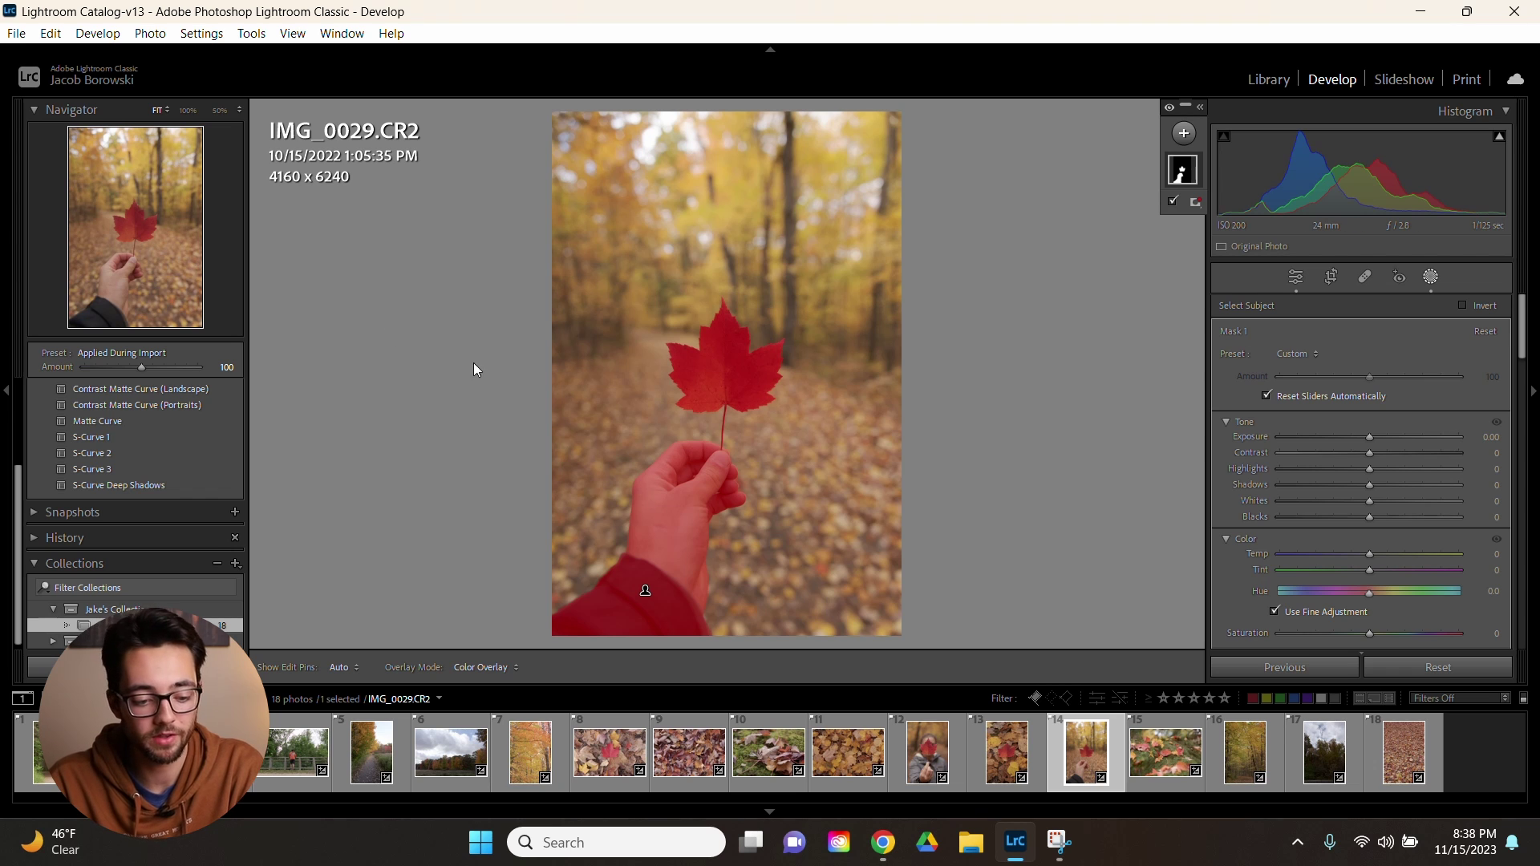
Step: Zoom in via the Navigator to inspect the mask around the hand, then fit the view and hide the overlay
left_click_drag(122, 231, 140, 259)
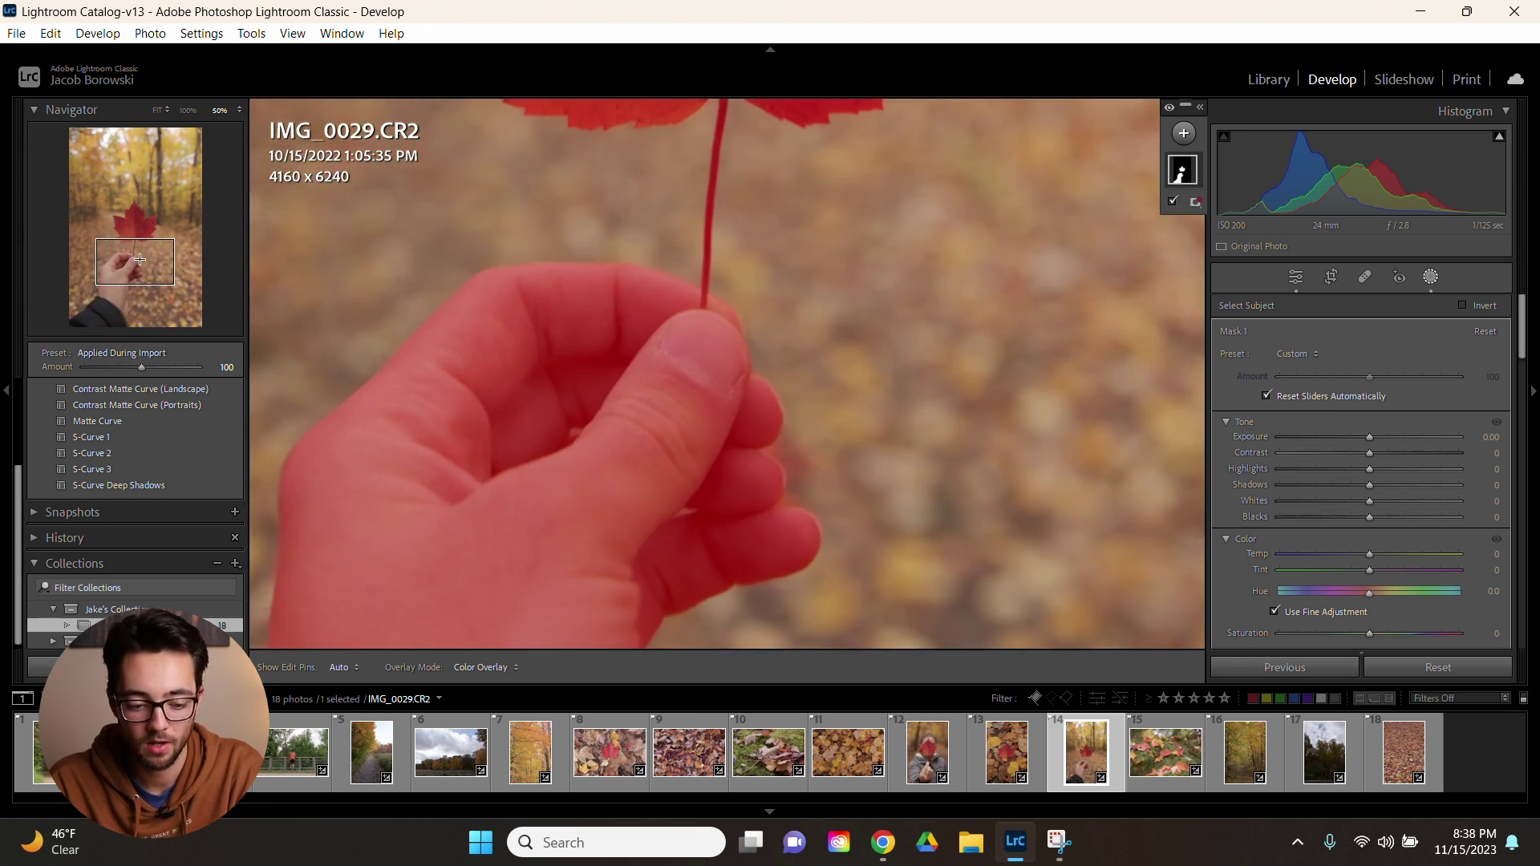
left_click(159, 110)
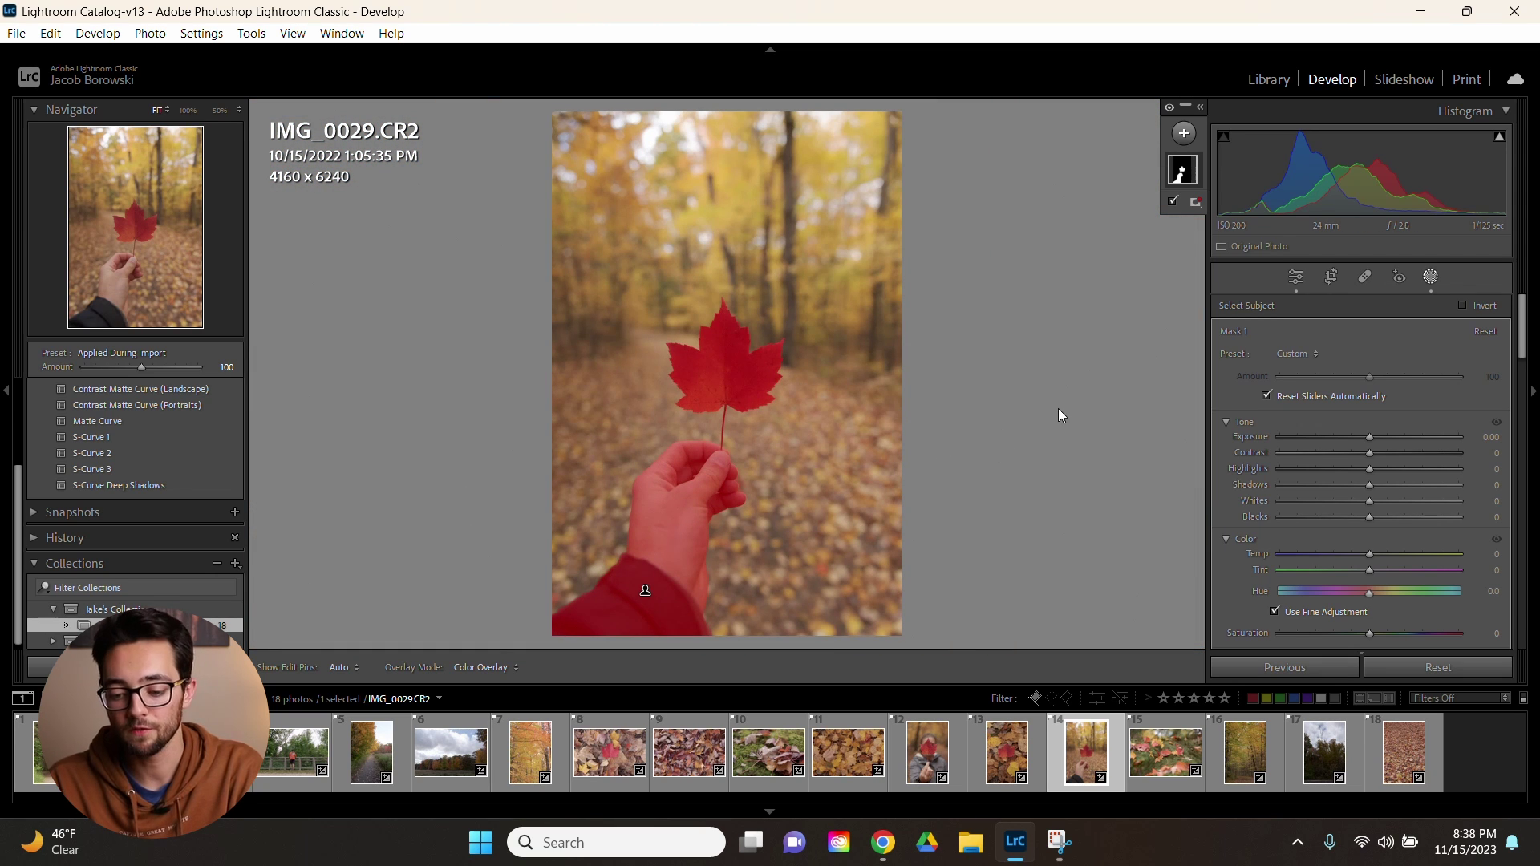
left_click(1173, 202)
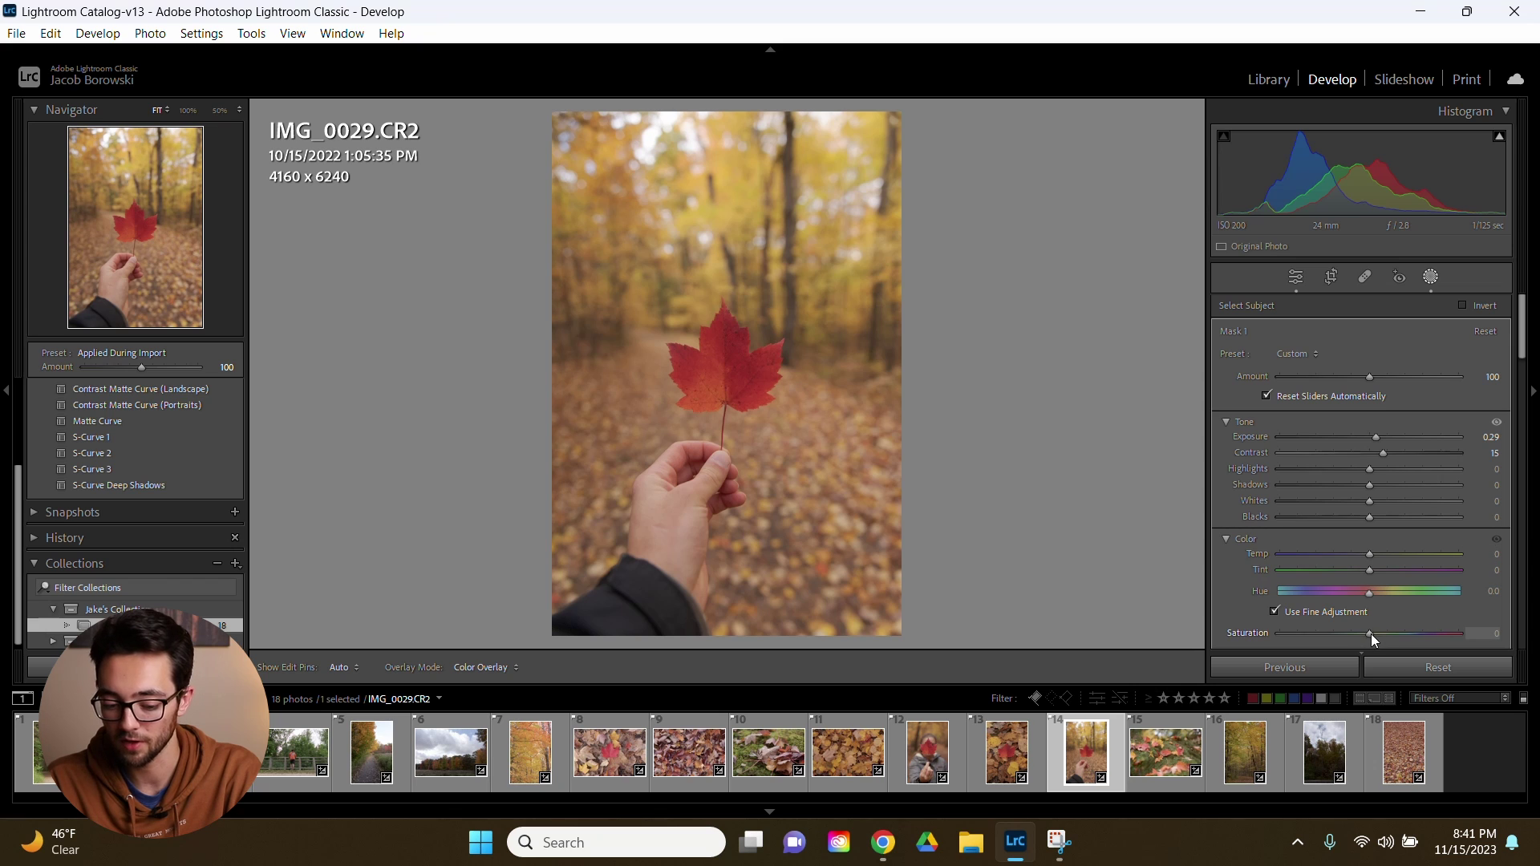
Step: Set the subject mask's Saturation to 14
left_click_drag(1369, 634, 1282, 632)
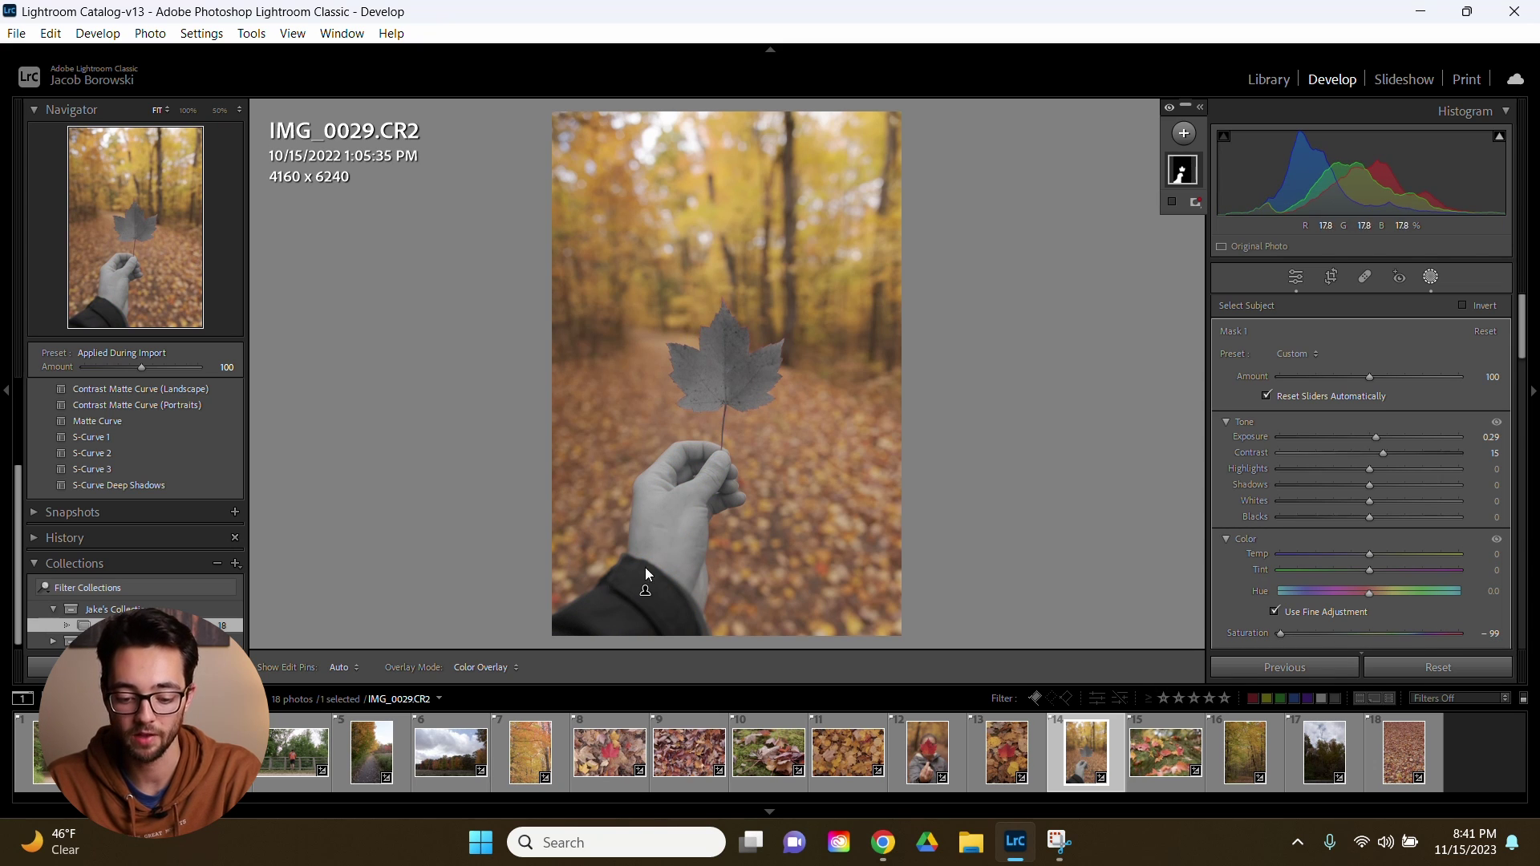
left_click_drag(1280, 633, 1382, 633)
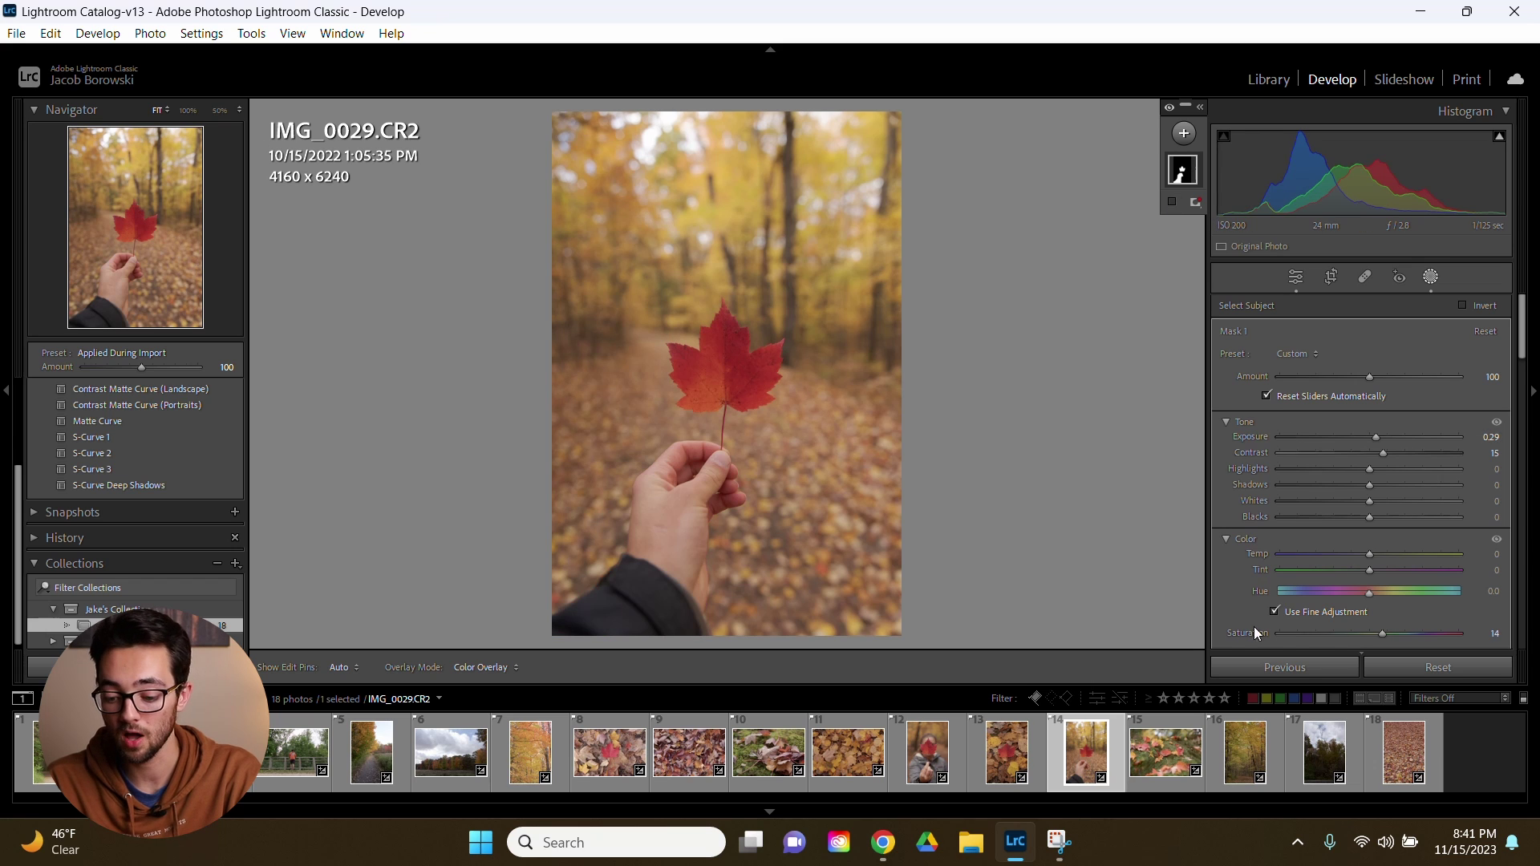
left_click(1226, 423)
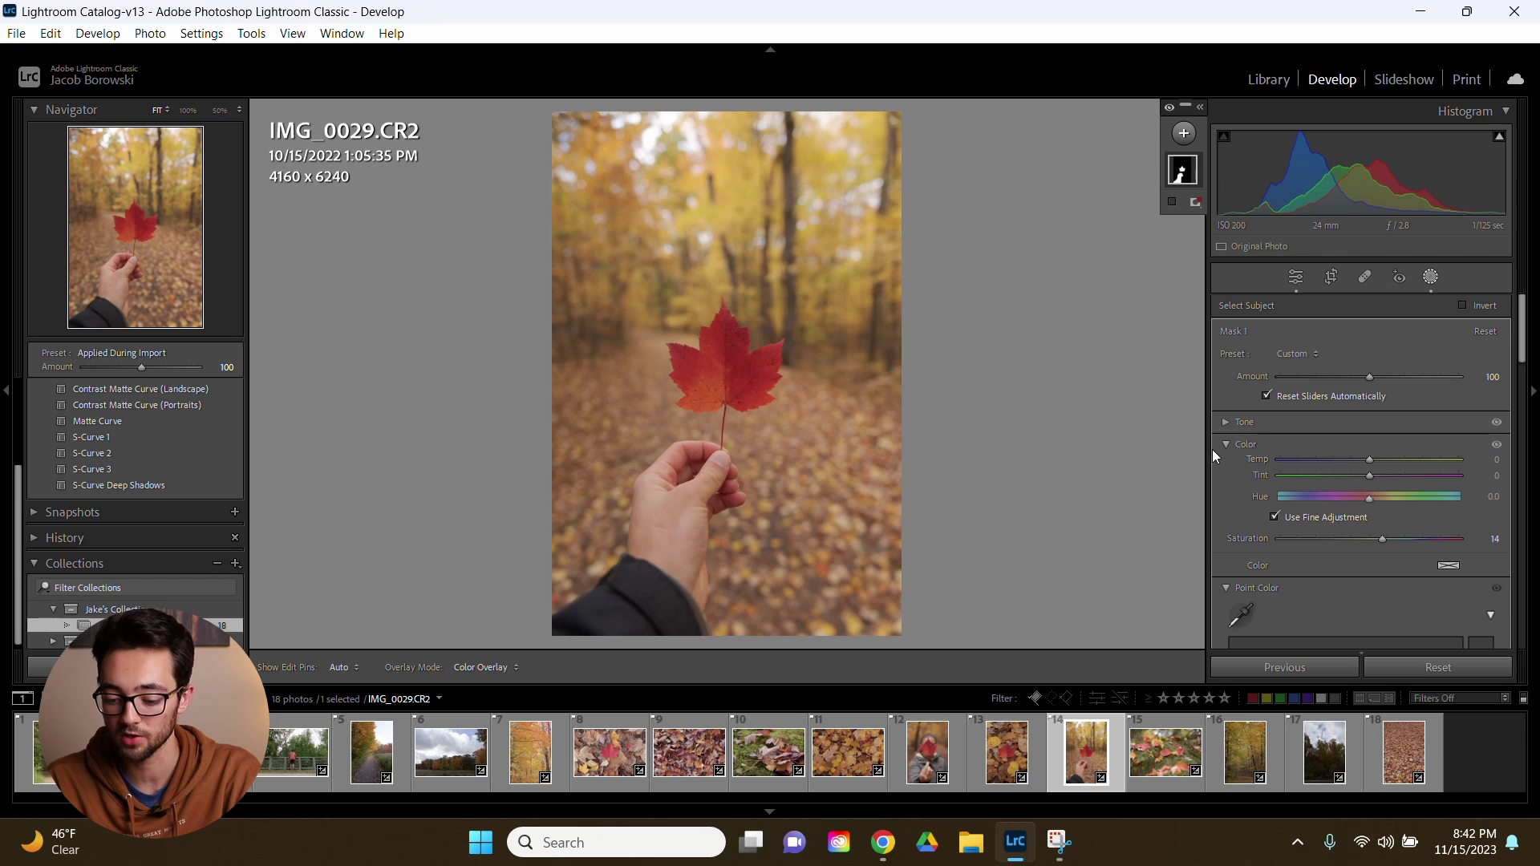
left_click(1227, 444)
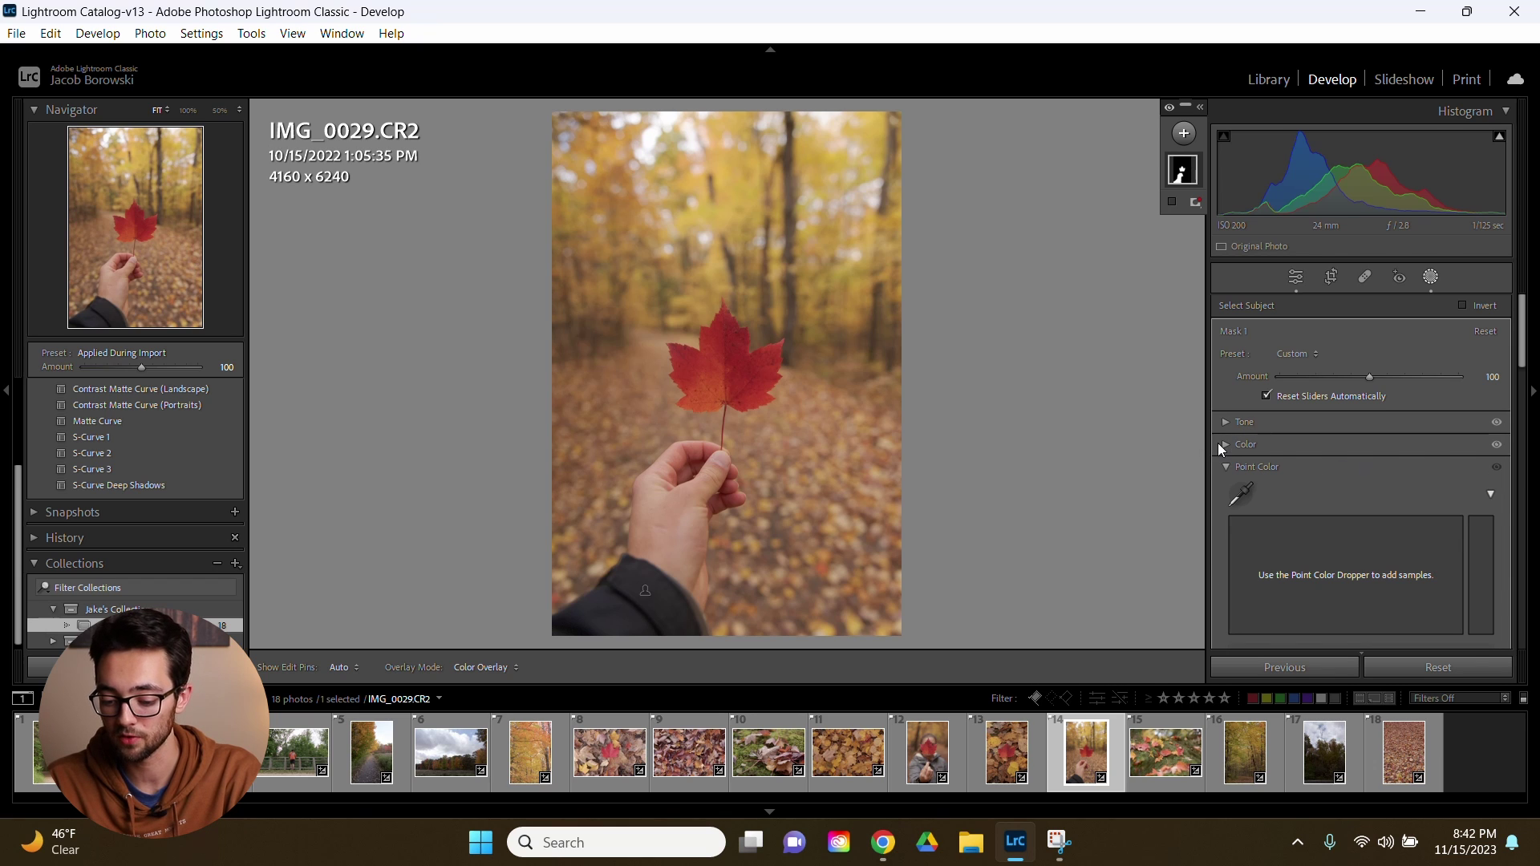
left_click(1223, 445)
scroll(1339, 483, "down", 2)
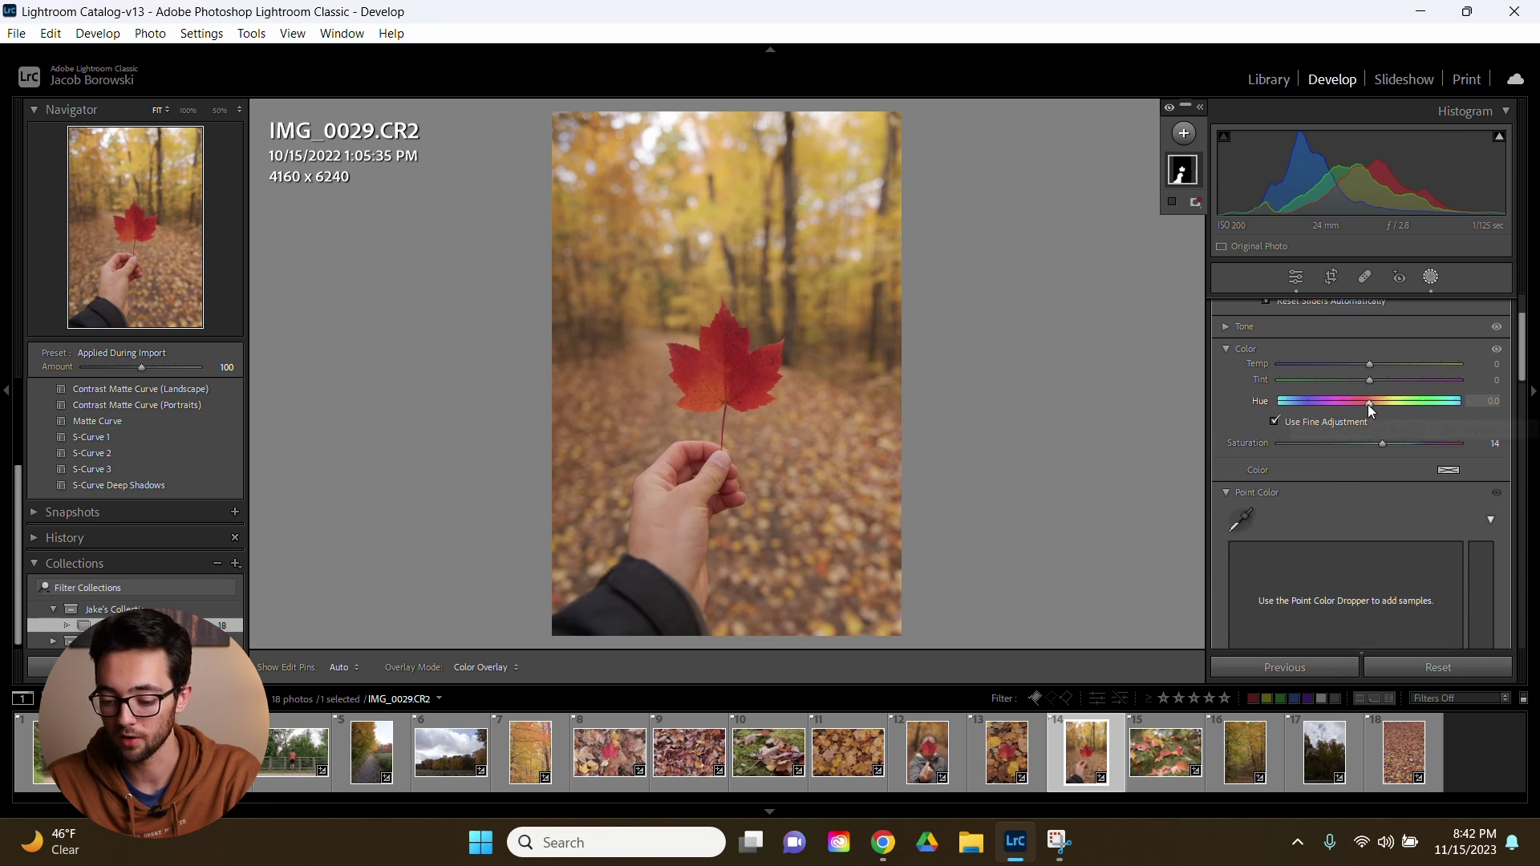
Step: Try and reset a hue shift, then sample the leaf's red with Point Color and set Sat. Shift to -12
mouse_move(1368, 404)
left_mouse_down()
mouse_move(1293, 422)
mouse_move(1364, 407)
mouse_move(1325, 407)
mouse_move(1349, 408)
left_mouse_up()
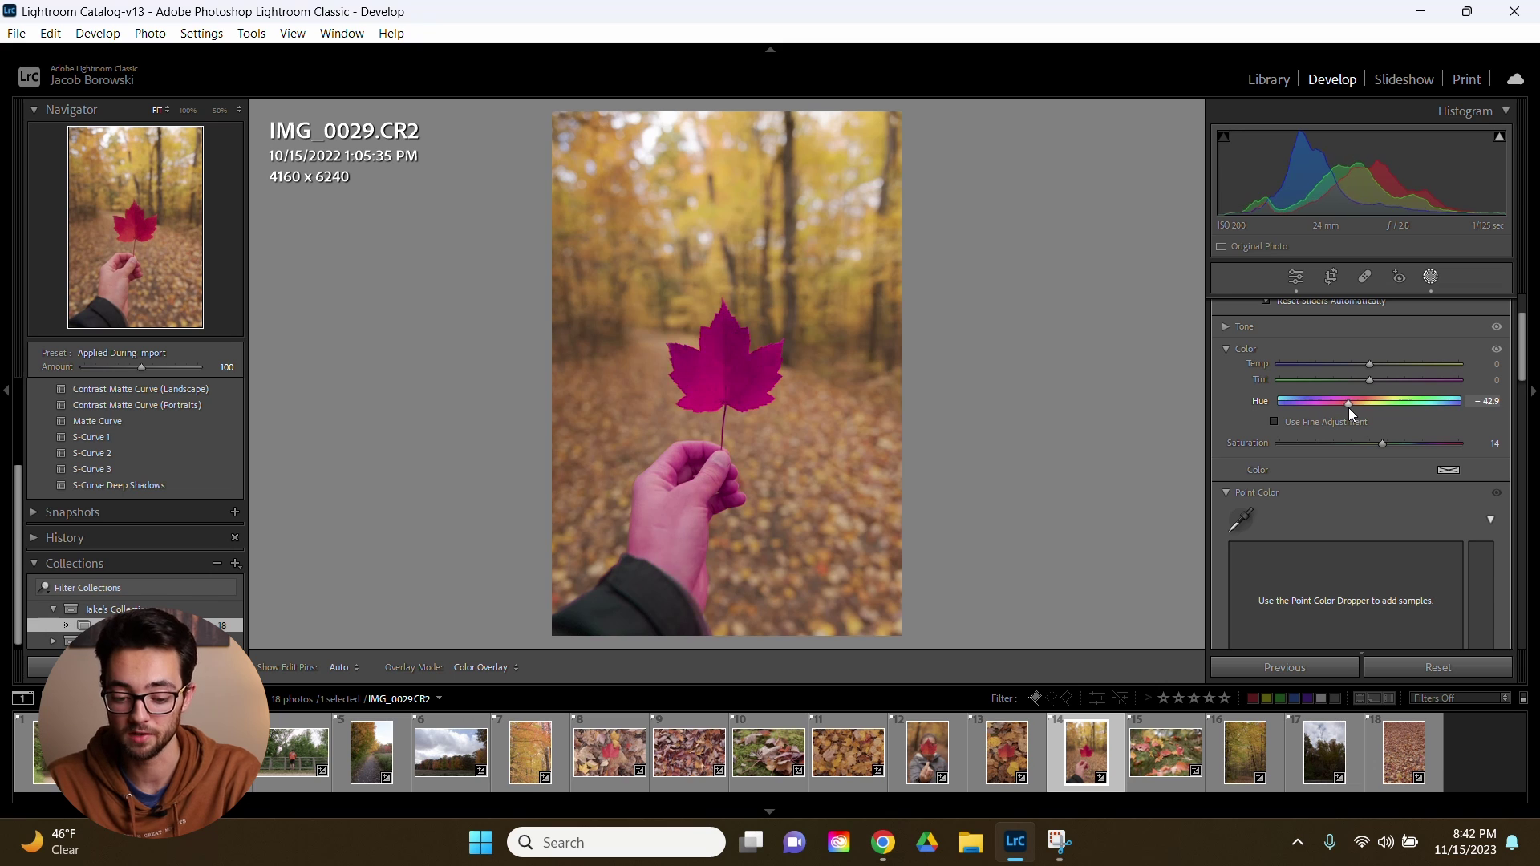
double_click(1349, 404)
left_click(1266, 348)
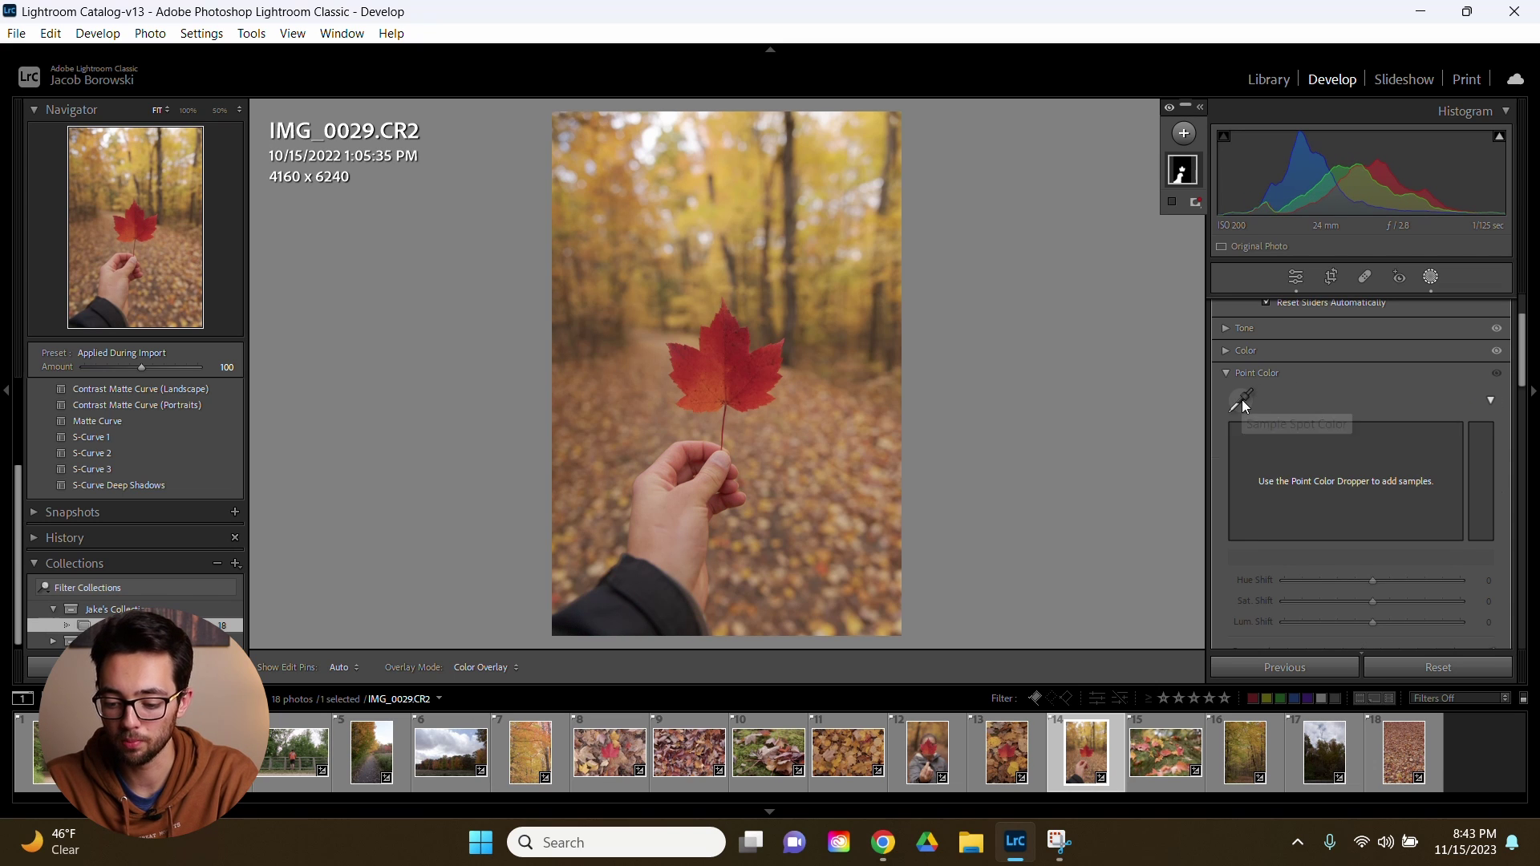
left_click(1242, 399)
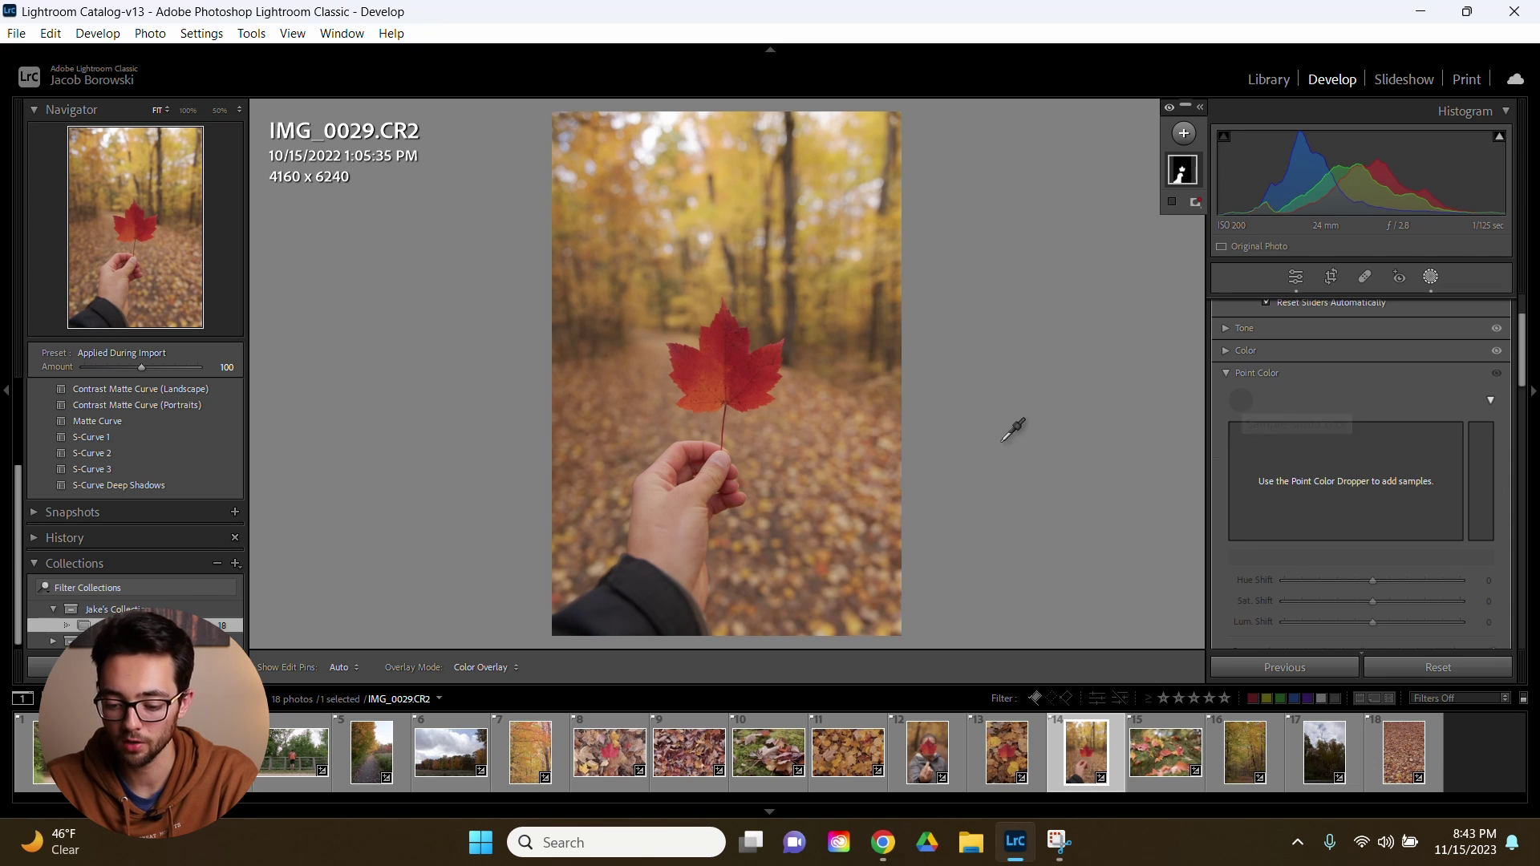
left_click(703, 369)
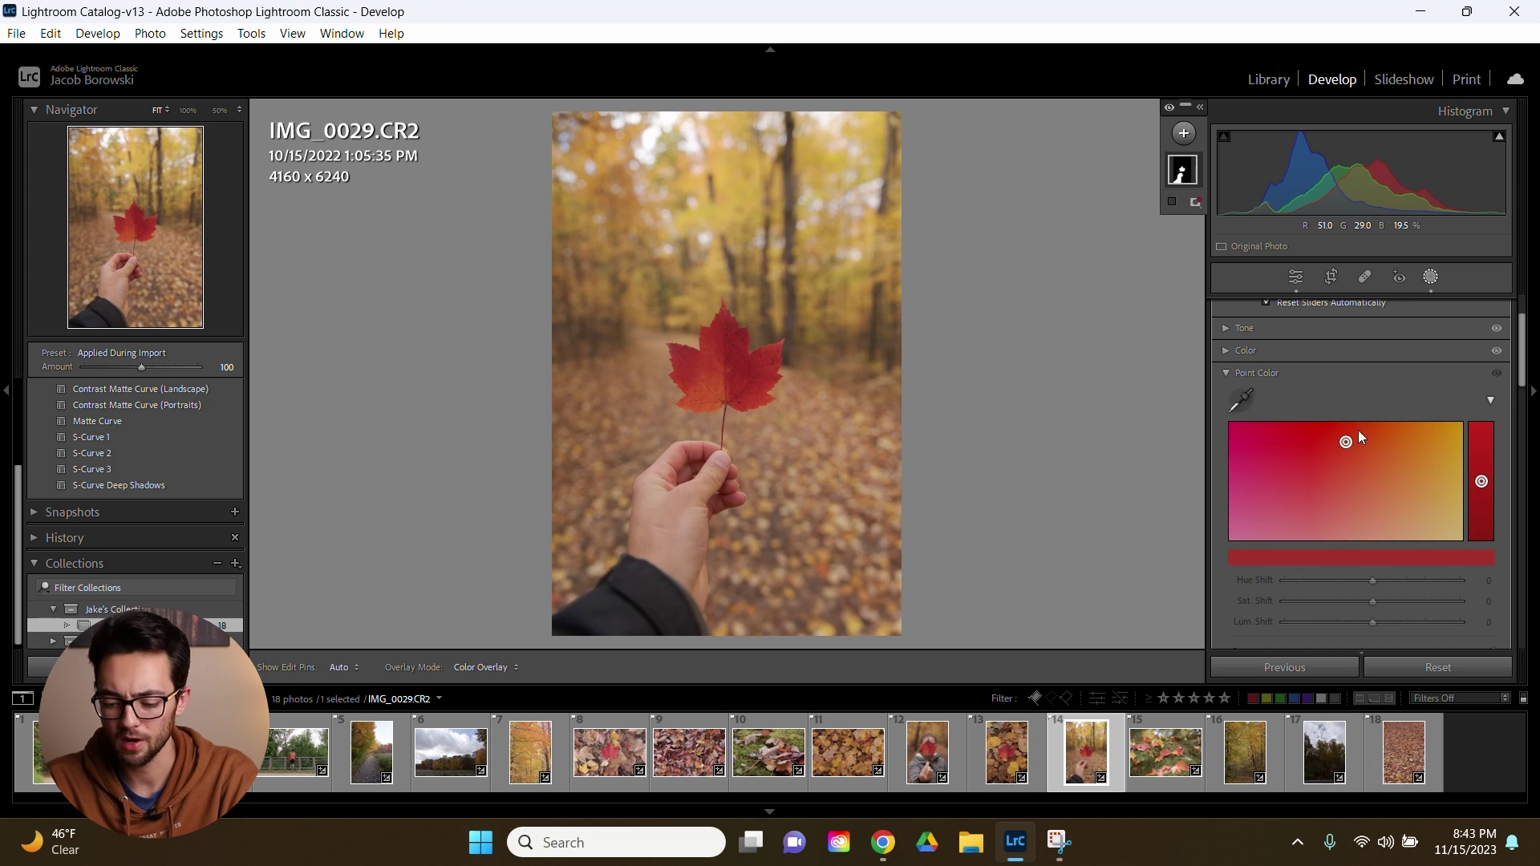
left_click(1354, 603)
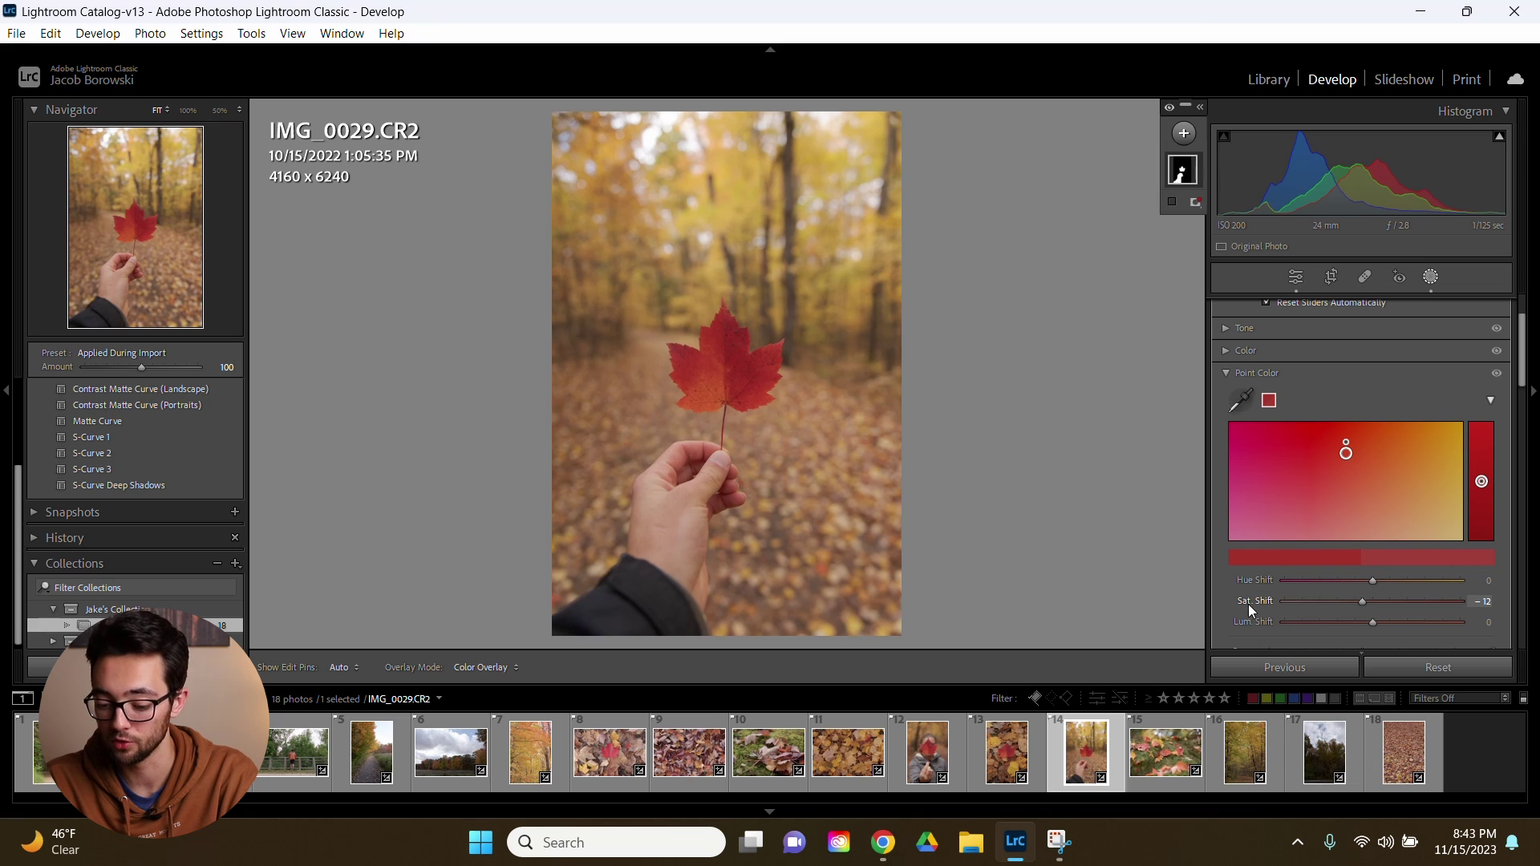
scroll(1272, 608, "down", 2)
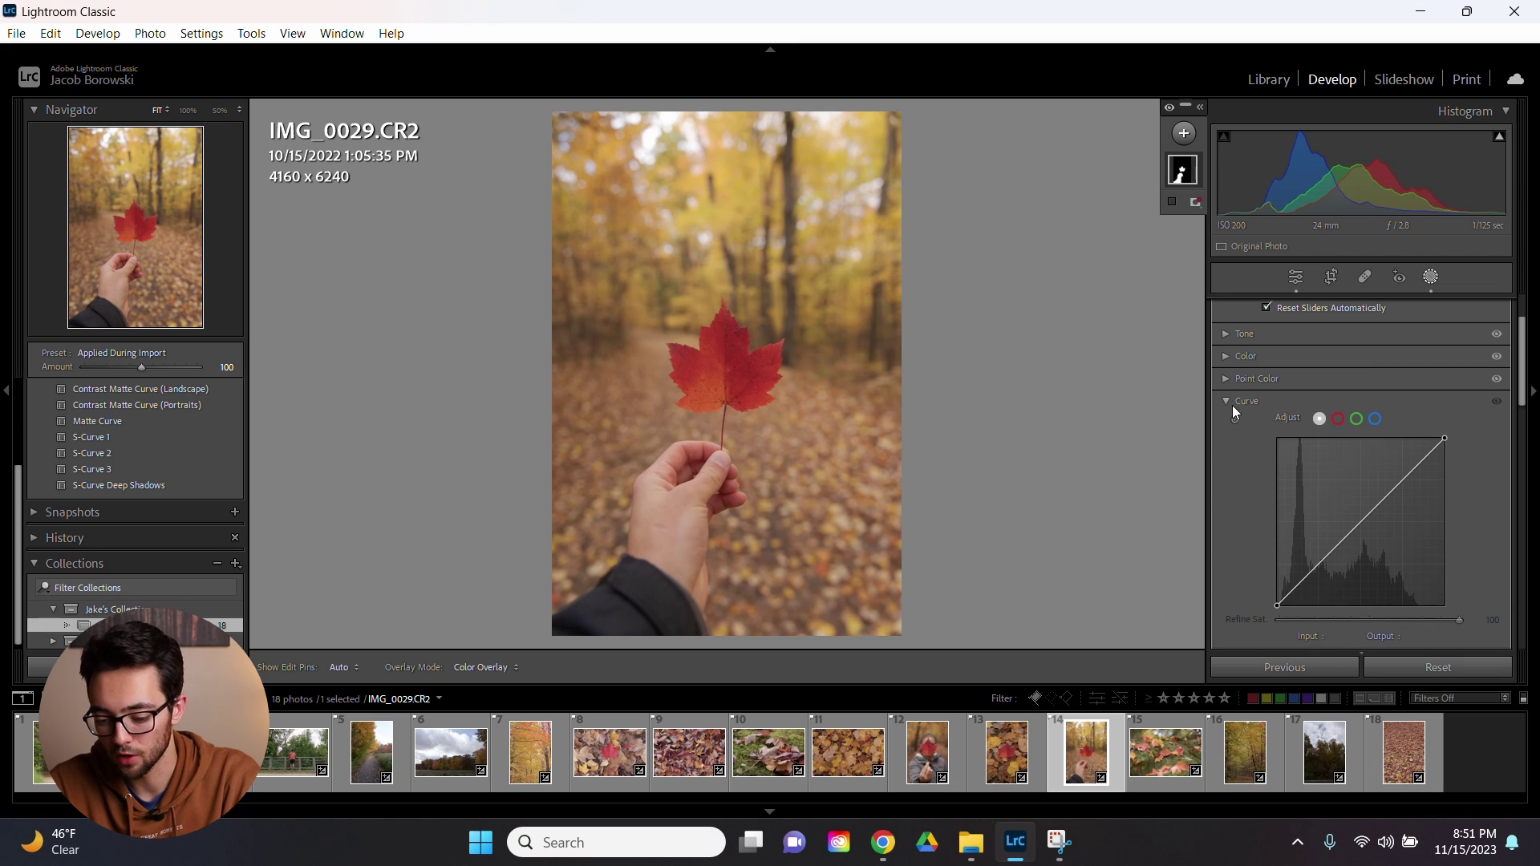
Step: Collapse the Curve and Effects sections and test the mask Amount at 0 and then 200
left_click(1224, 401)
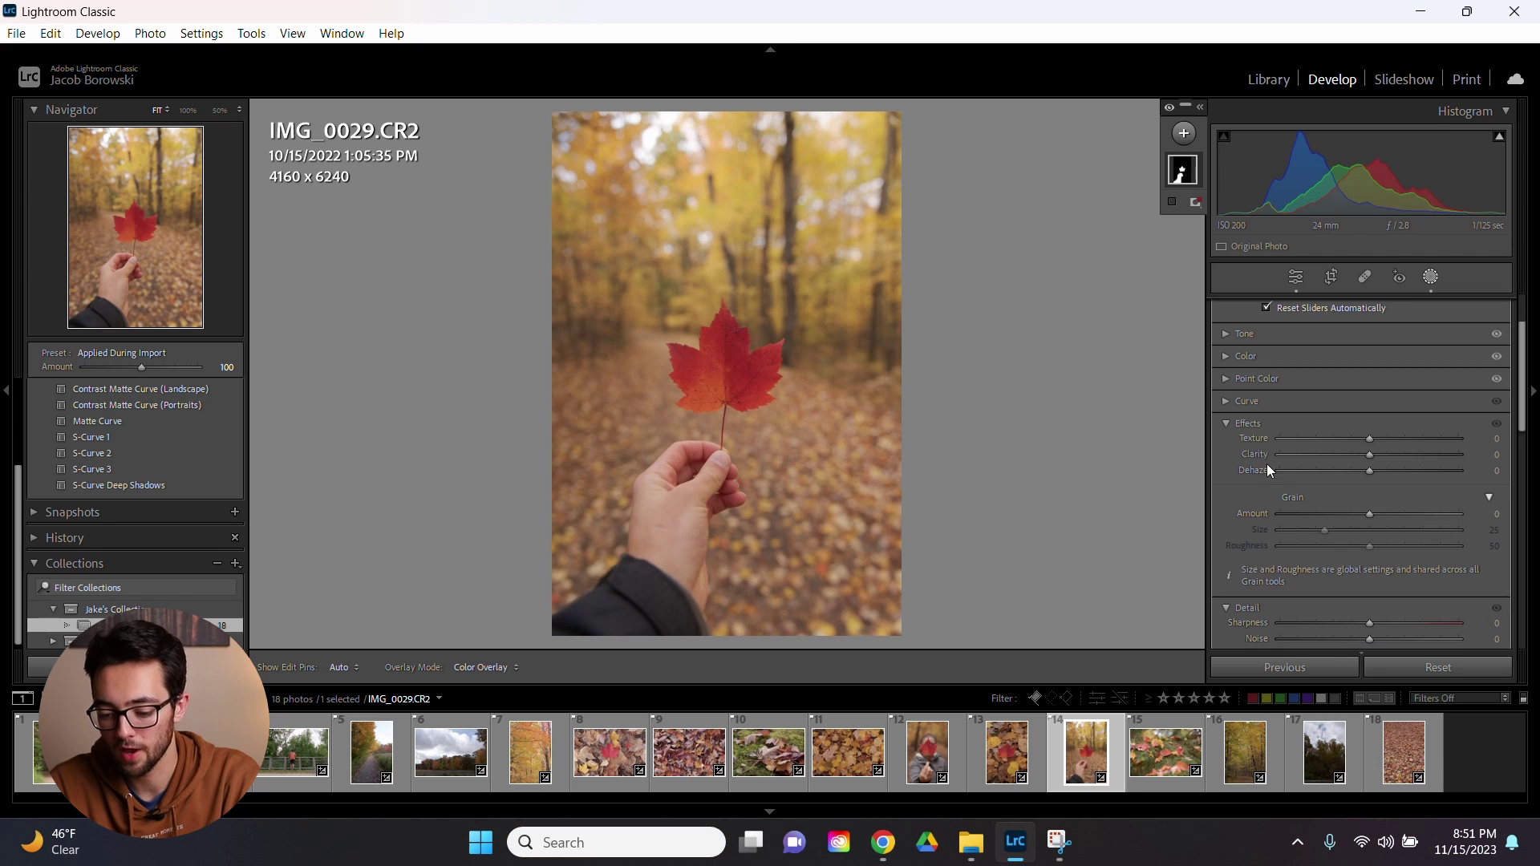
left_click(1225, 426)
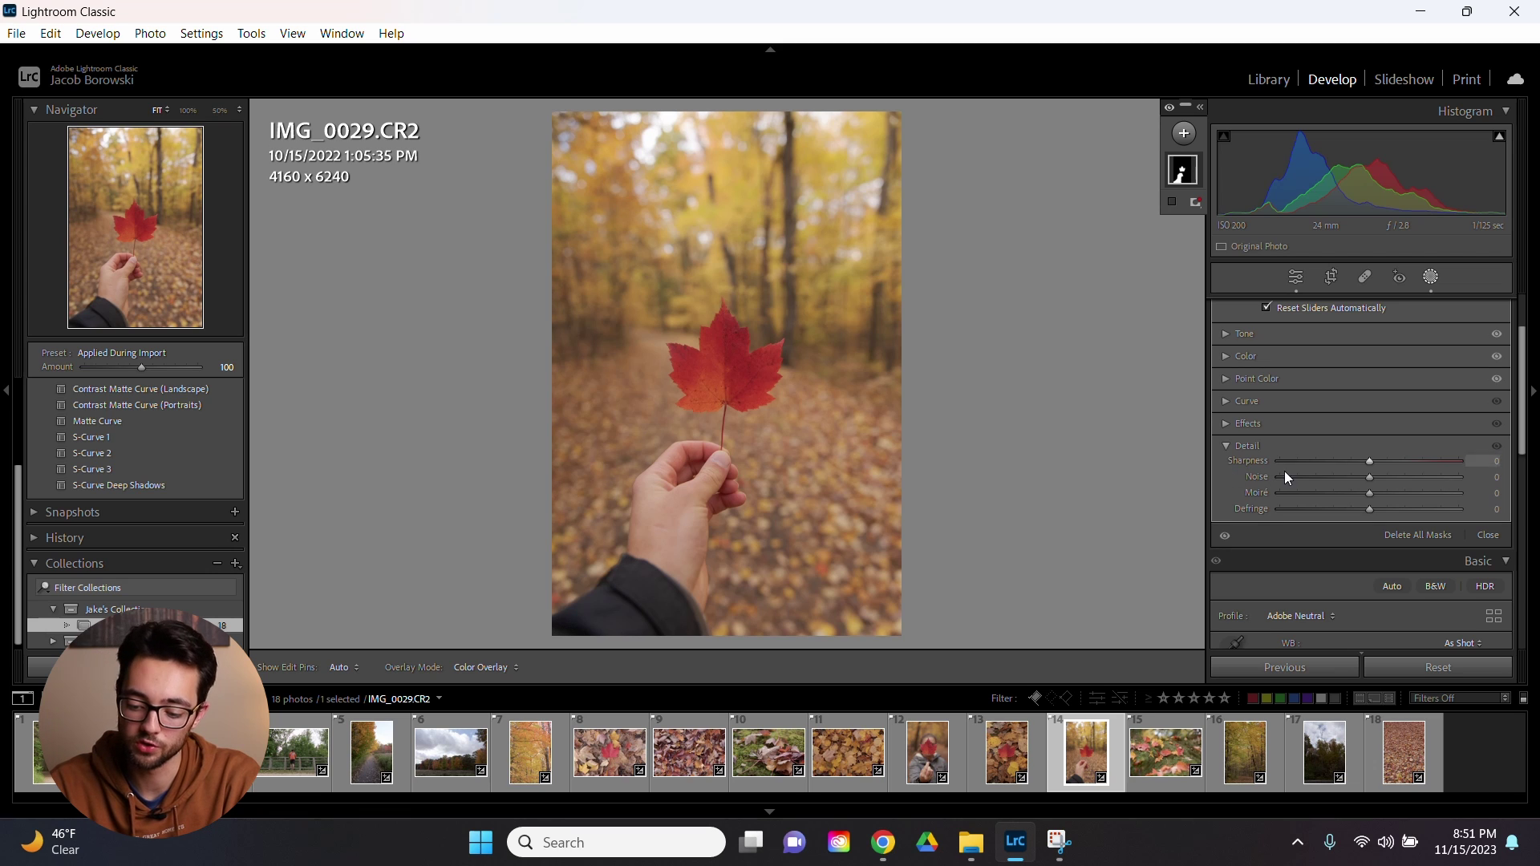
left_click(1227, 447)
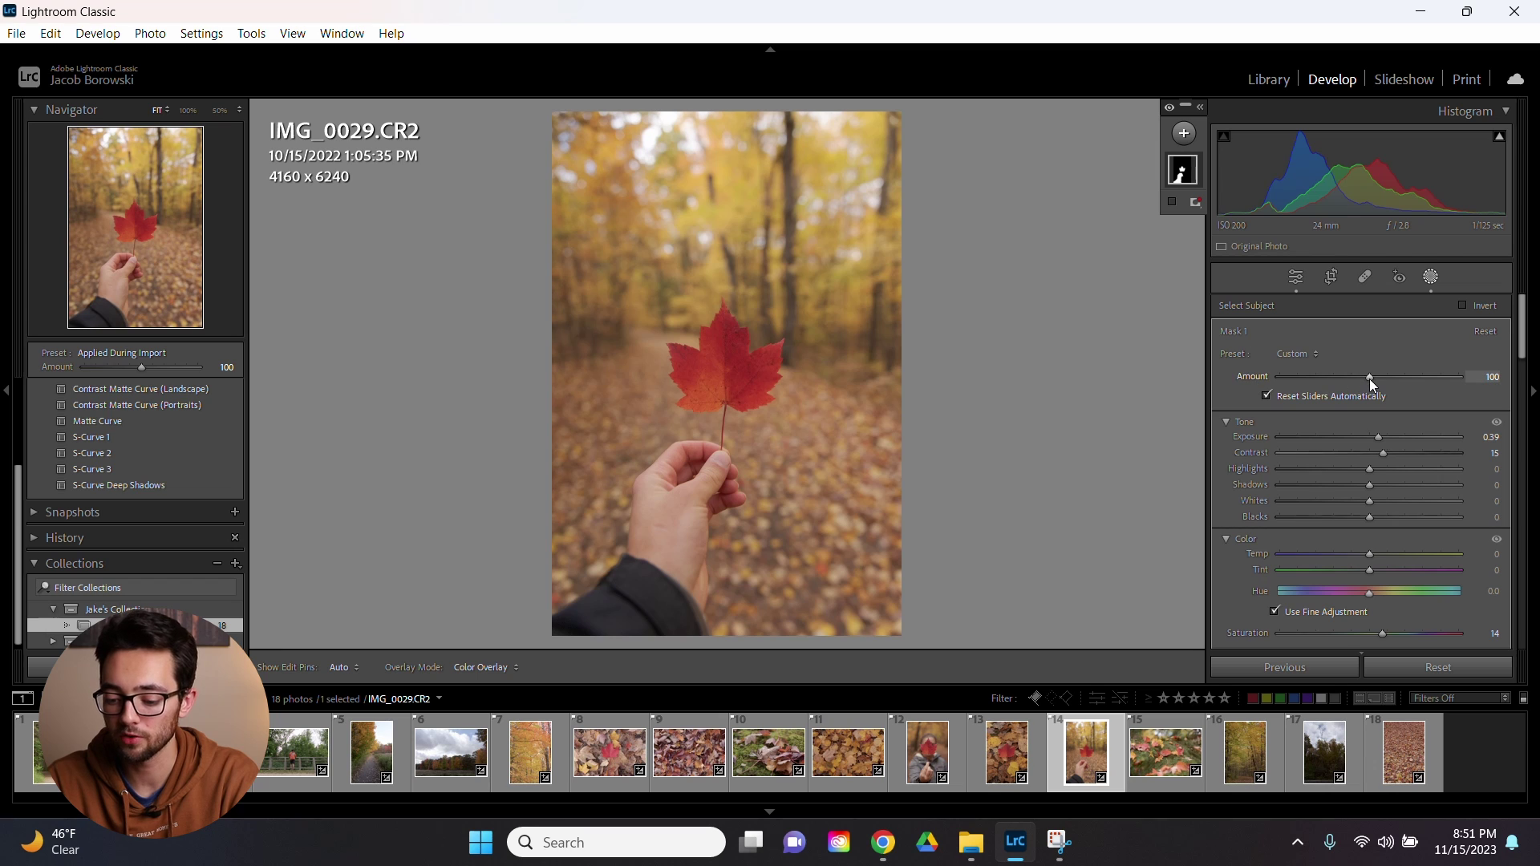
mouse_move(1368, 378)
left_mouse_down()
mouse_move(1354, 377)
mouse_move(1383, 373)
mouse_move(1360, 382)
left_mouse_up()
left_click_drag(1264, 381, 1268, 379)
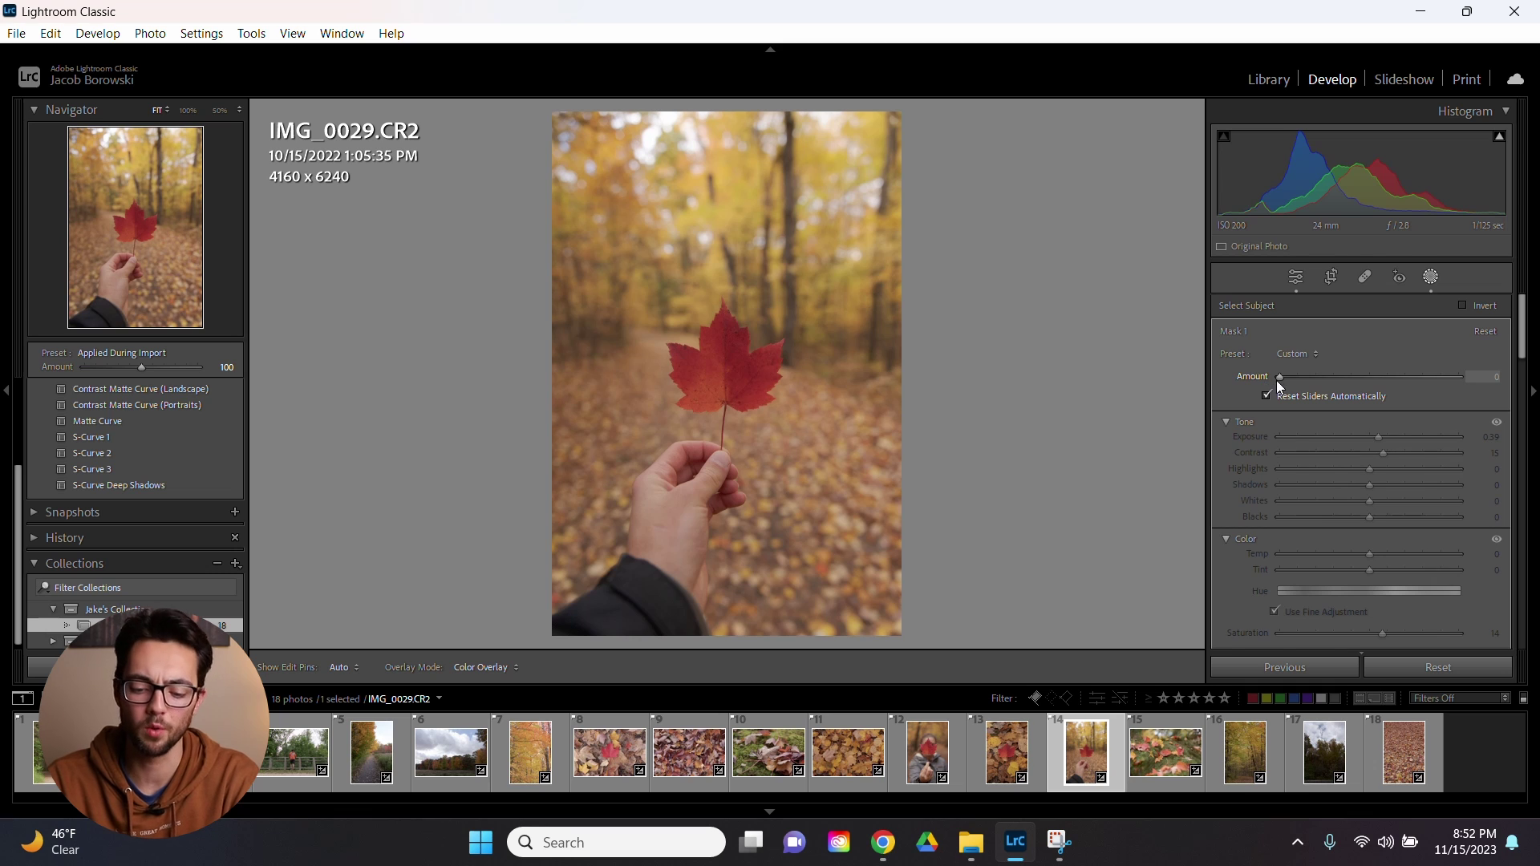
left_click_drag(1277, 380, 1487, 379)
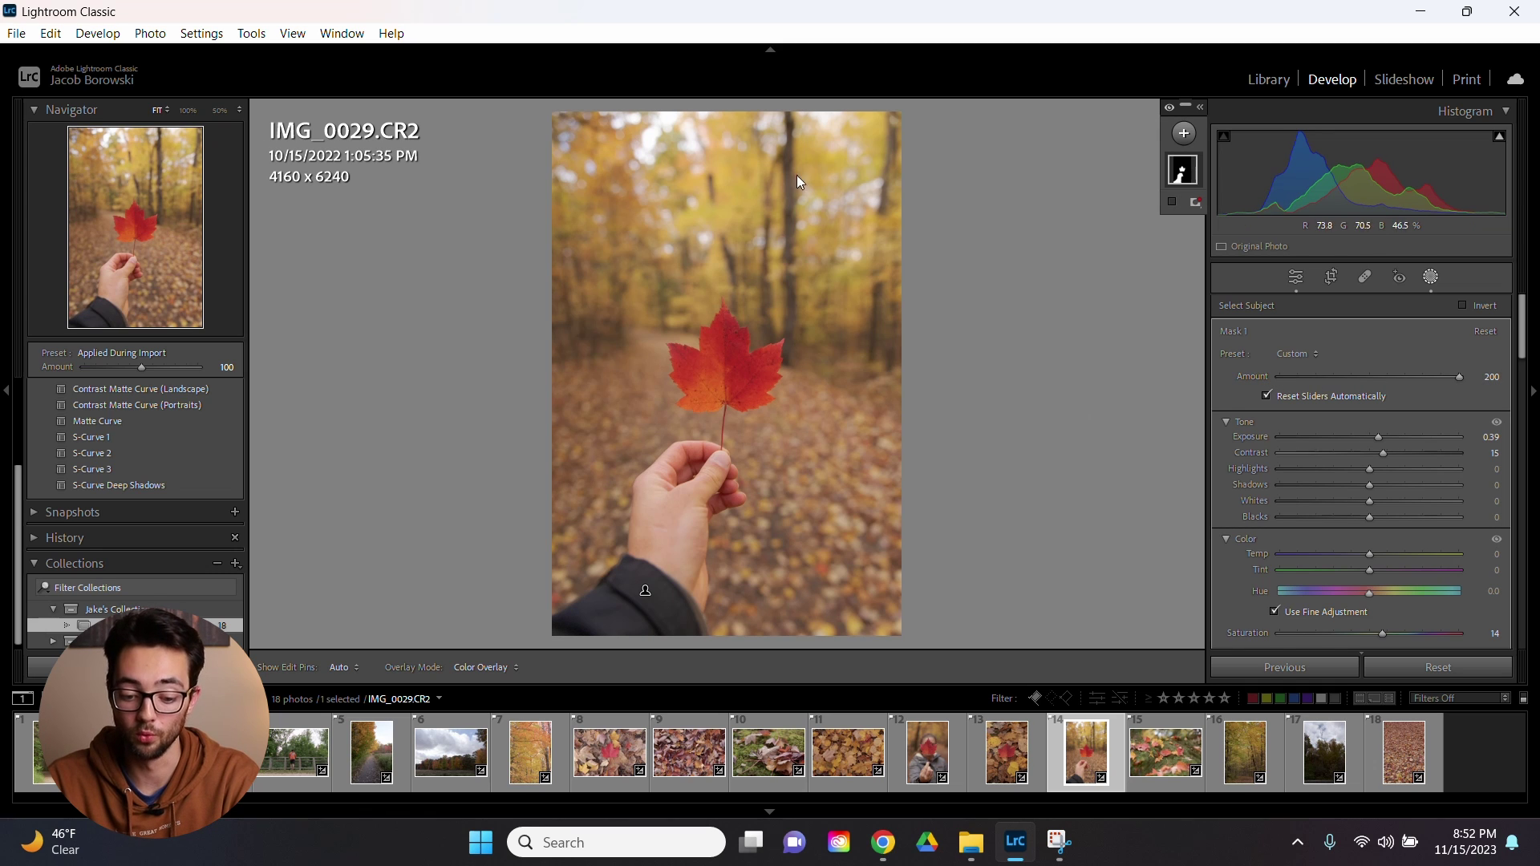
Step: Browse the mask presets without picking one, then invert the mask to affect the background
left_click(1295, 355)
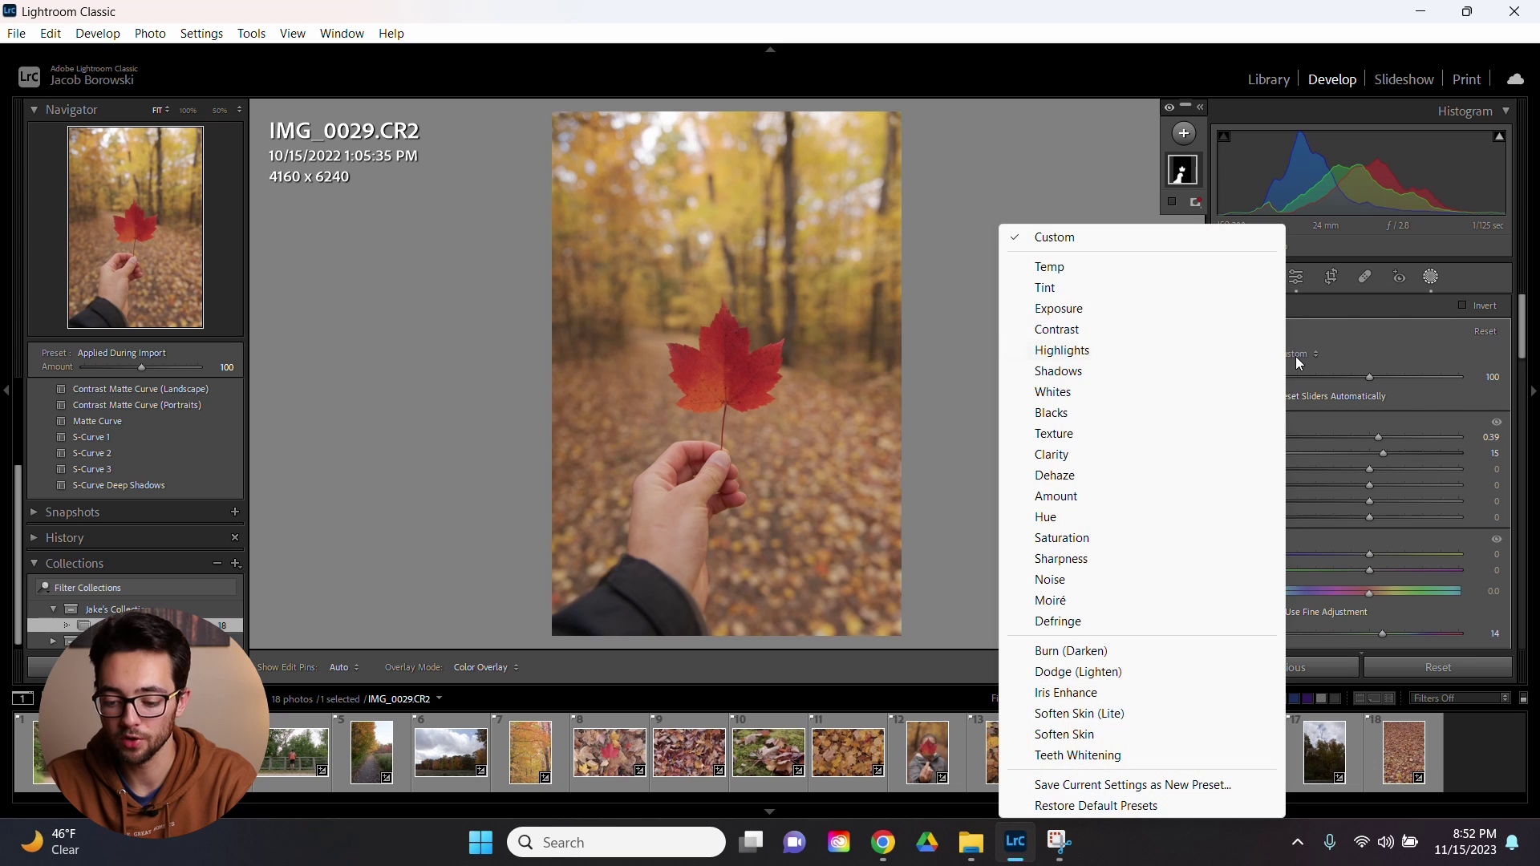
left_click(1370, 340)
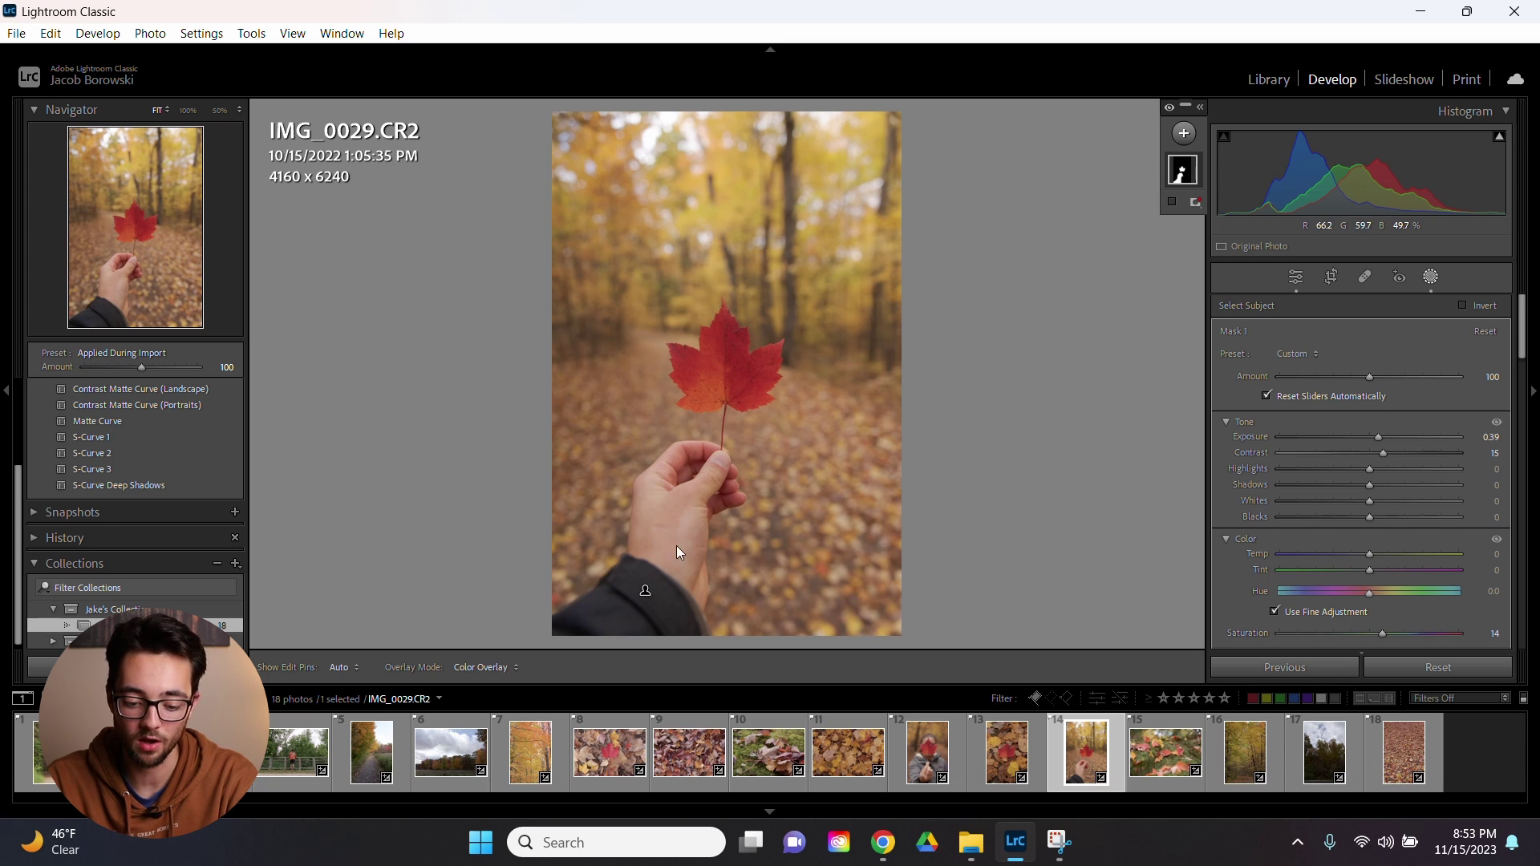
left_click(1463, 306)
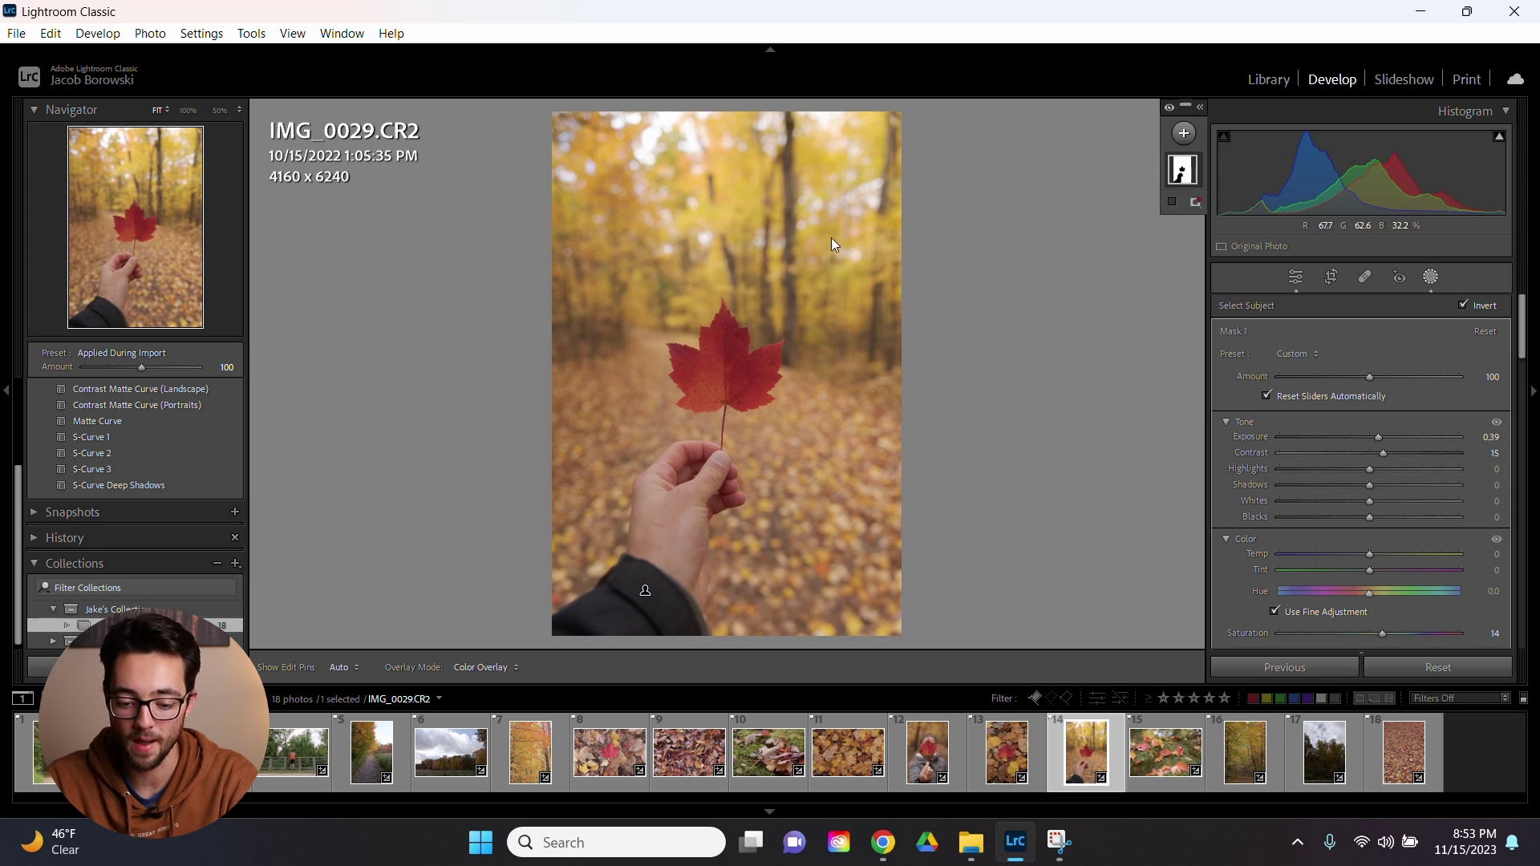
Step: Darken the inverted mask area to -1.39 exposure
left_click_drag(1378, 437, 1294, 441)
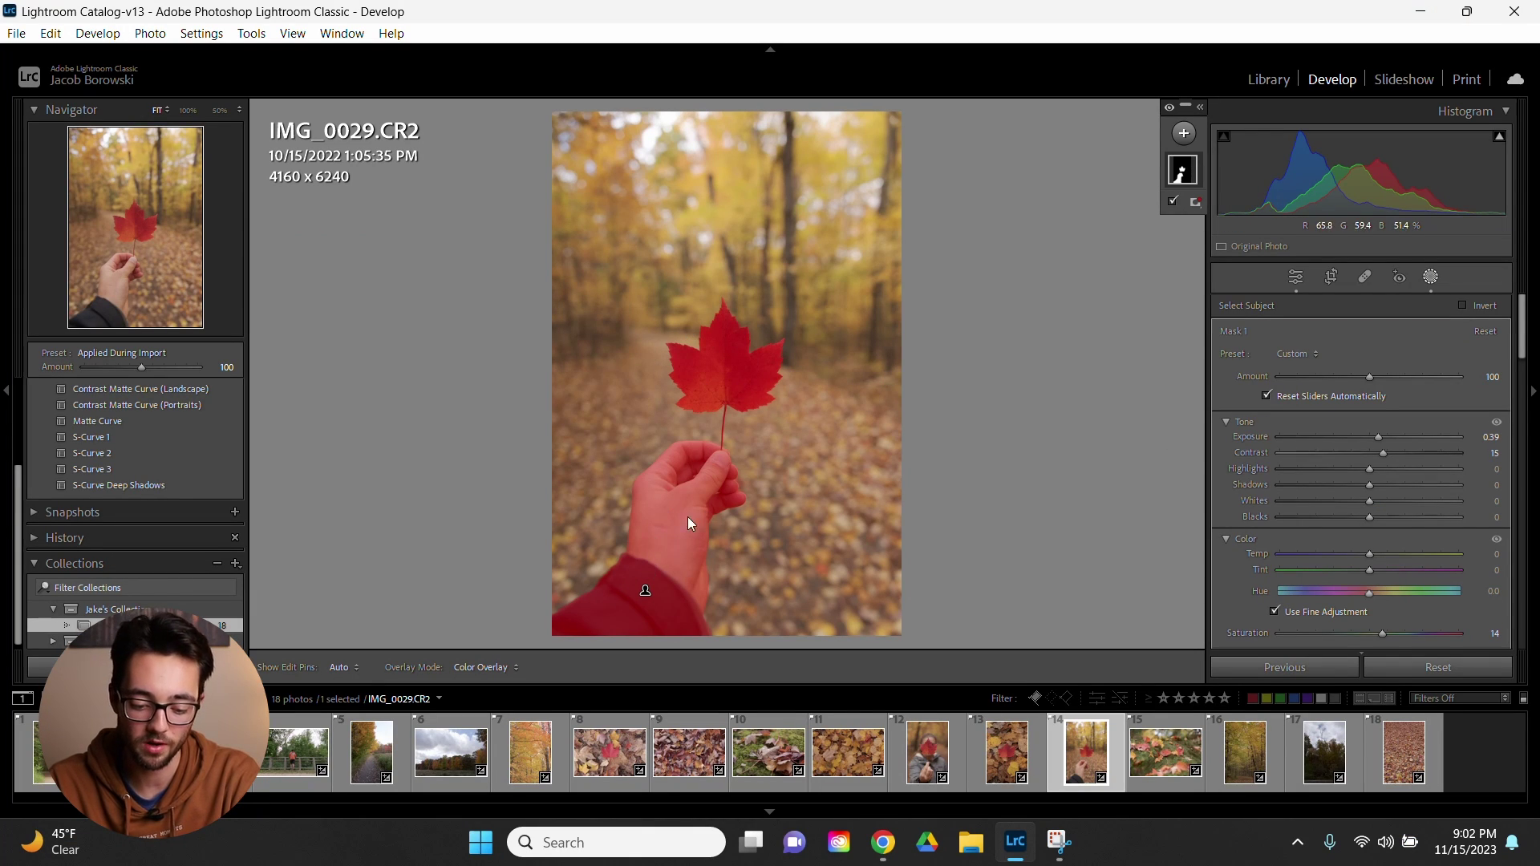
Step: Subtract the dark sleeve at bottom left from the subject mask with an erasing brush
left_click(1189, 177)
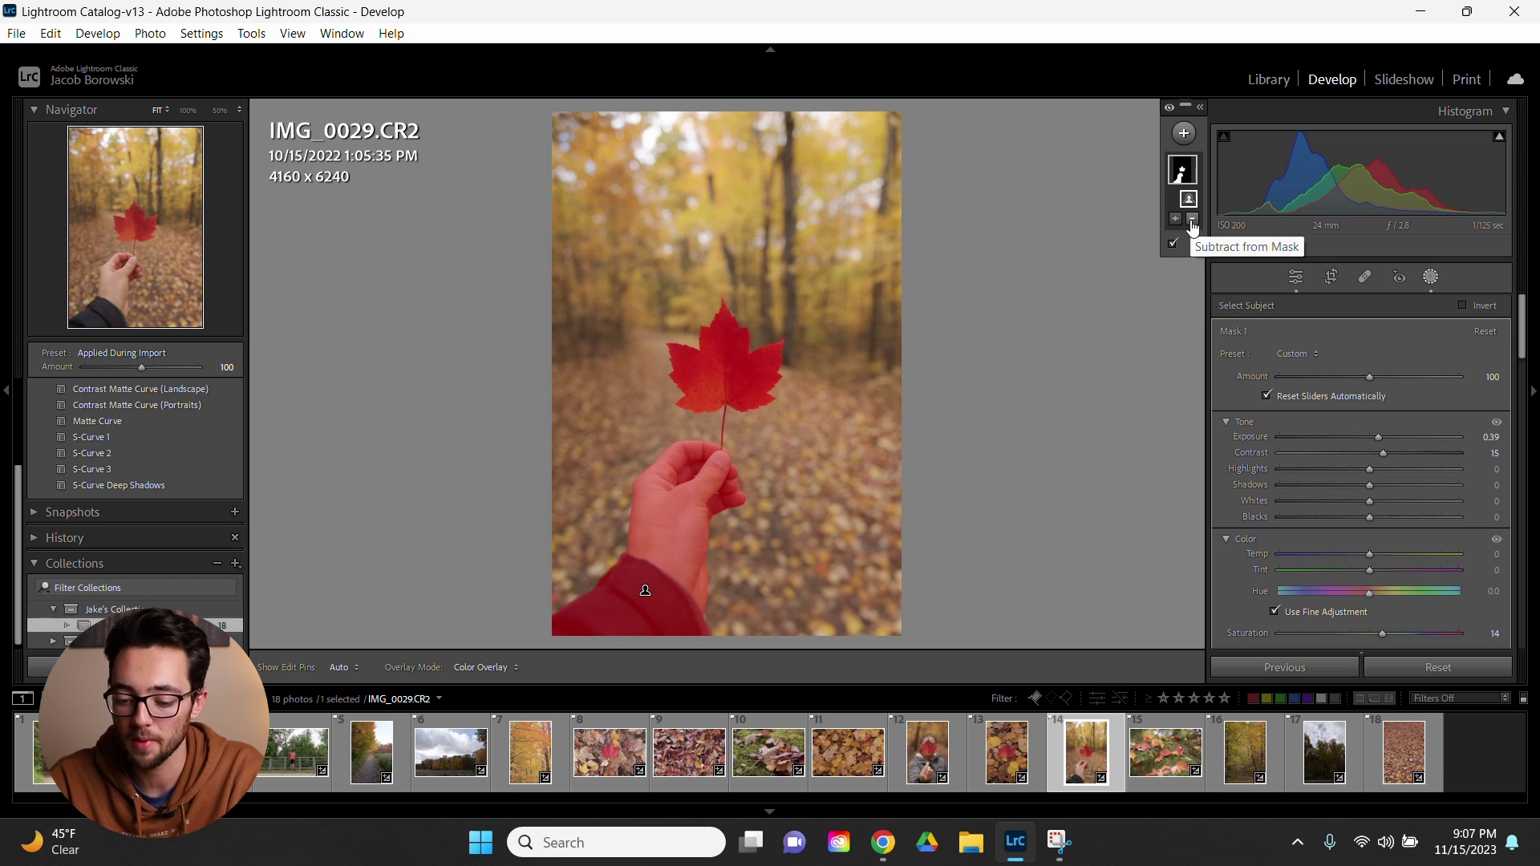
left_click(1191, 222)
left_click(1192, 222)
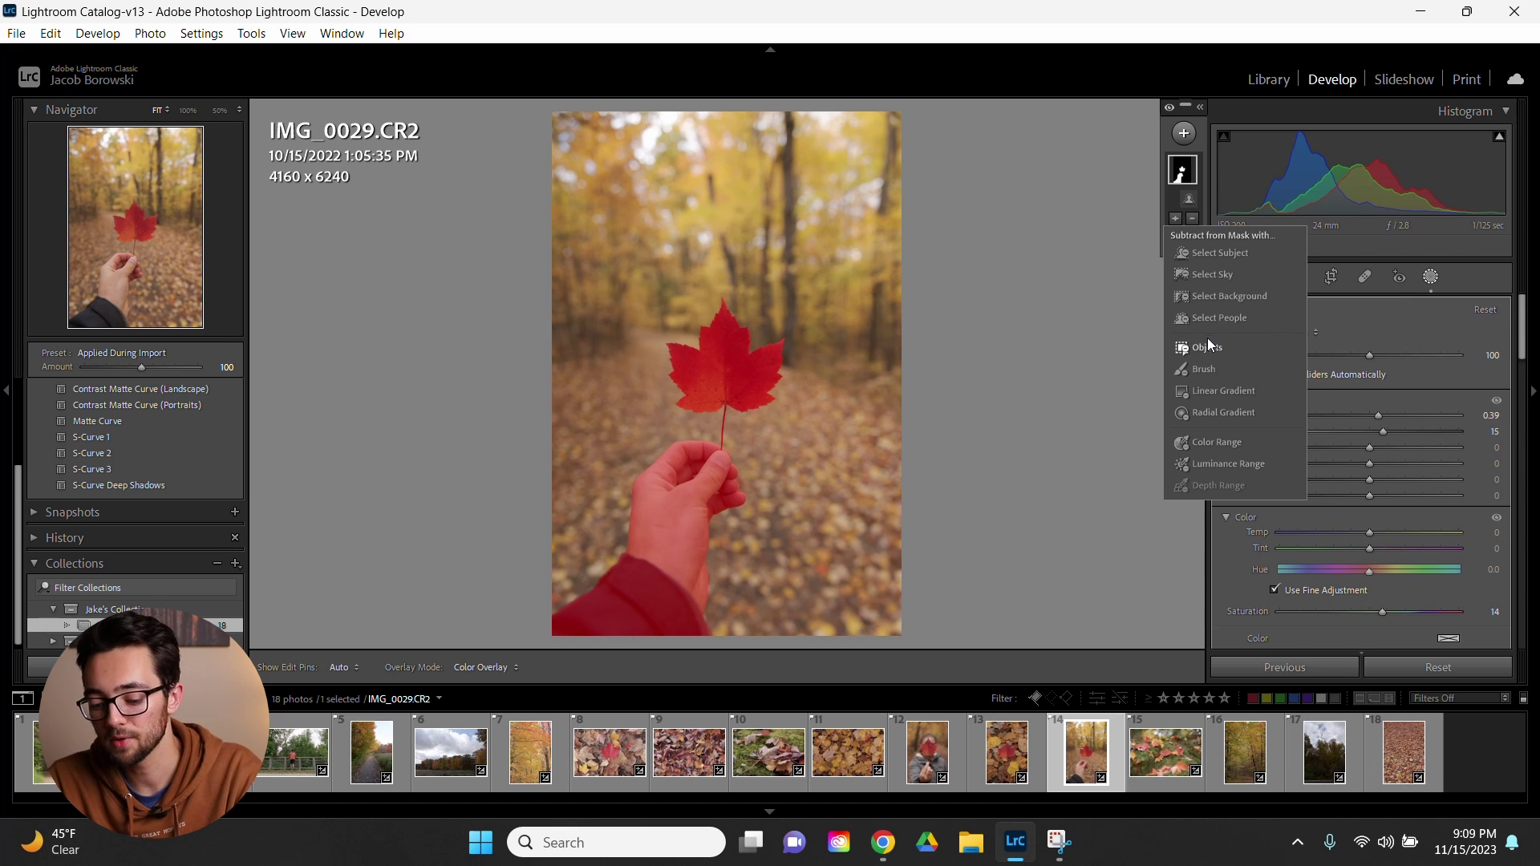
left_click(1206, 369)
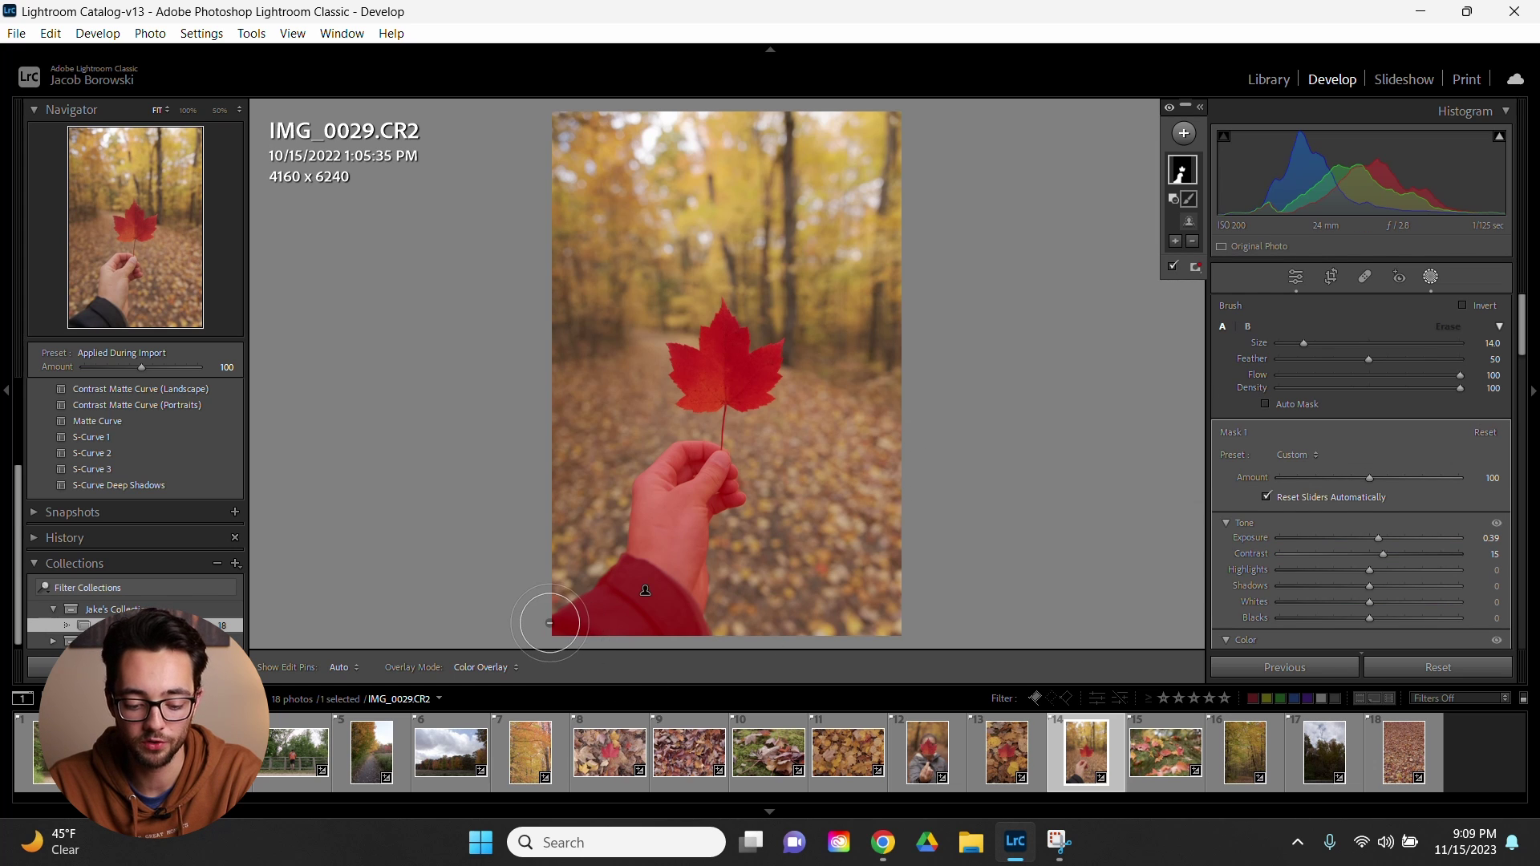
key("h")
key("alt")
mouse_move(688, 622)
left_mouse_down()
mouse_move(585, 577)
mouse_move(642, 577)
mouse_move(668, 532)
mouse_move(624, 563)
mouse_move(648, 485)
mouse_move(709, 556)
mouse_move(687, 513)
left_mouse_up()
key("h")
Step: Zoom to 50% on the hand, erase the thumb tip from the mask, then fit the view
left_click(128, 260)
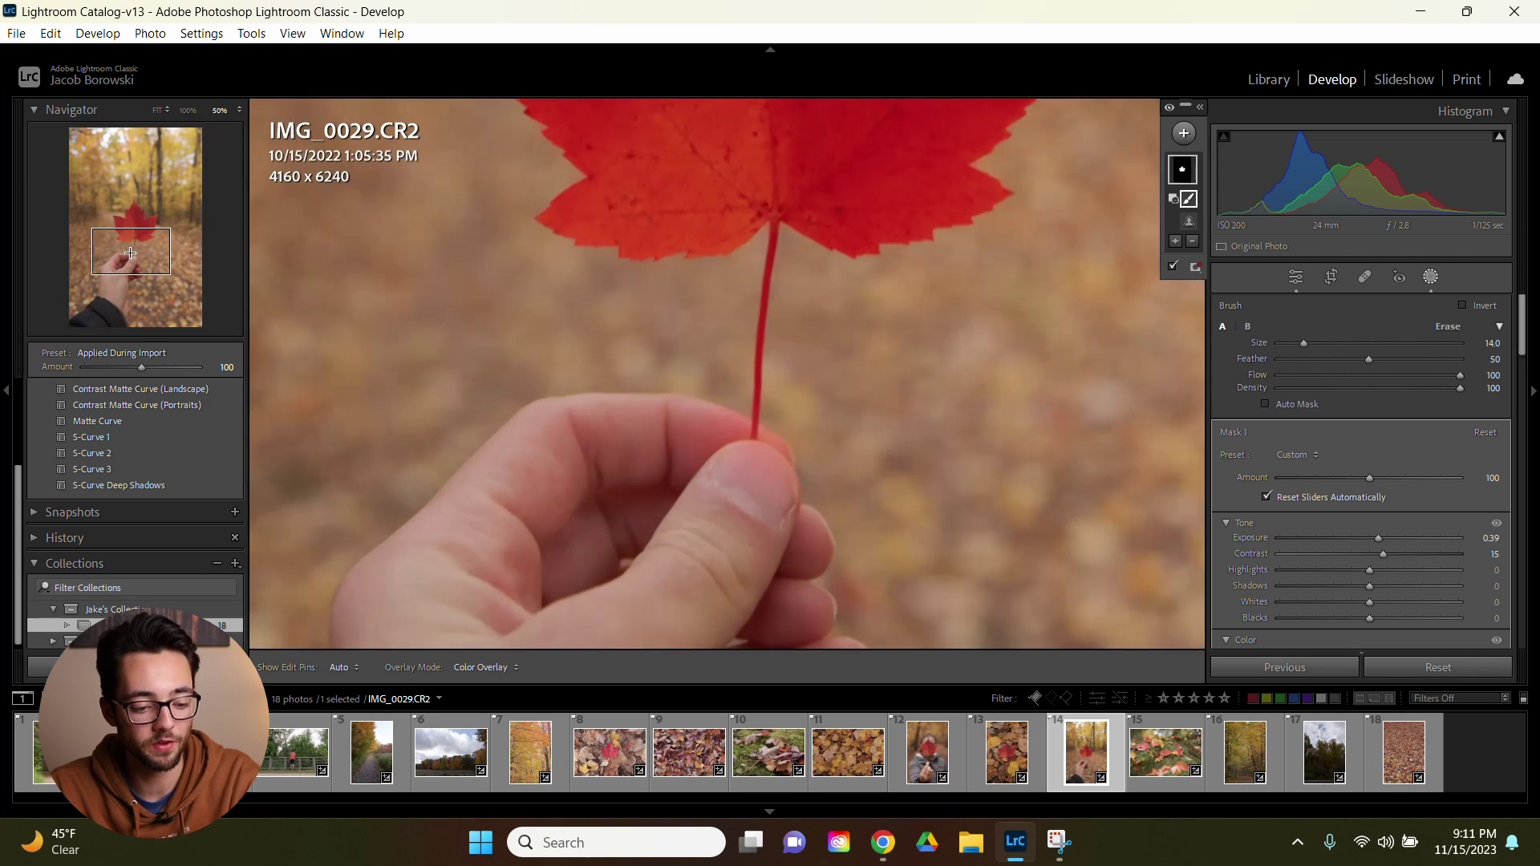
key("h")
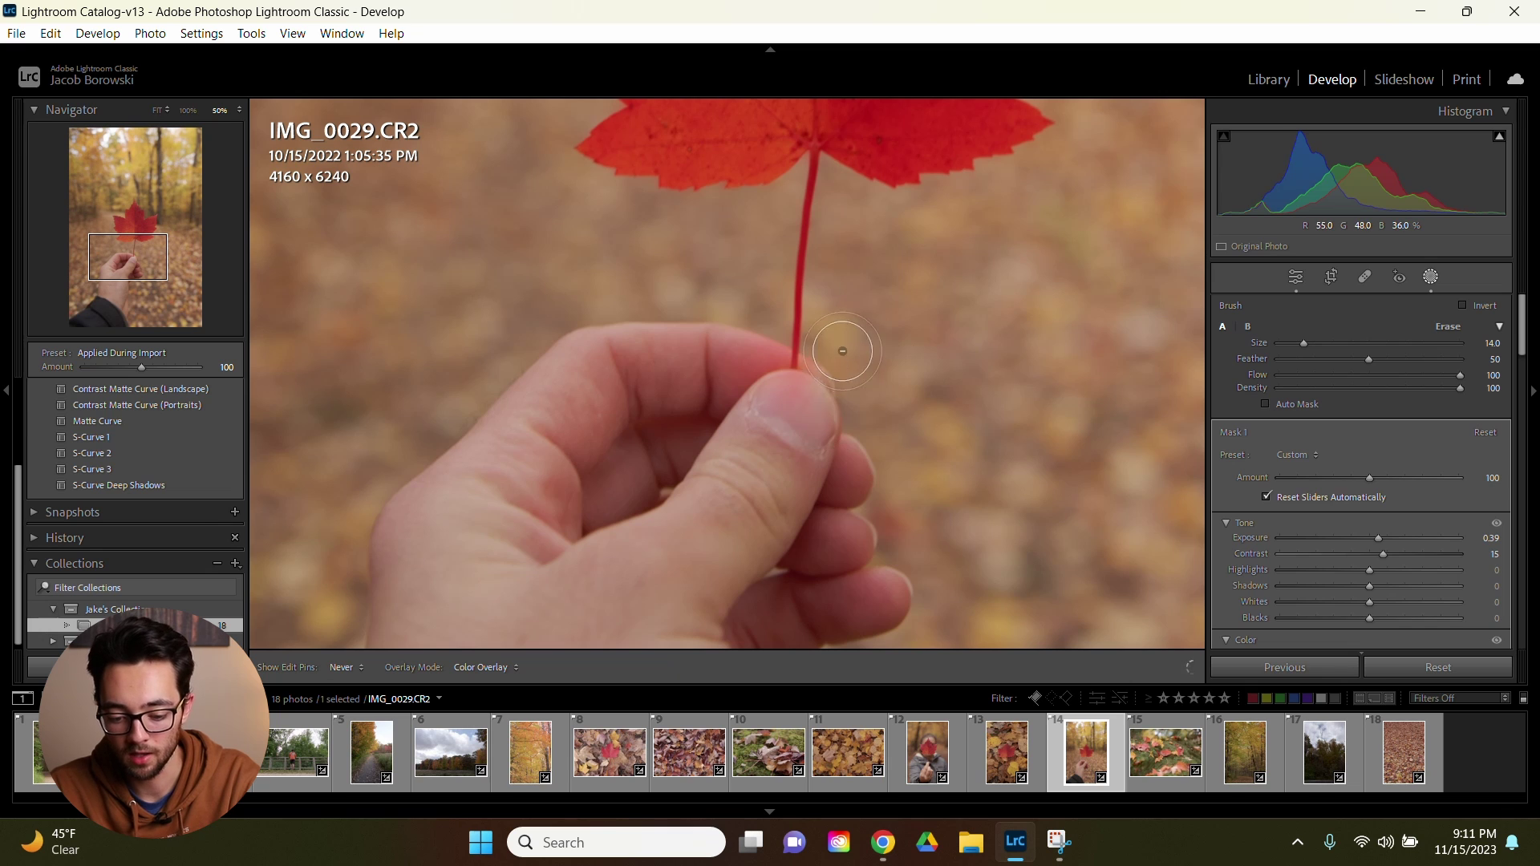
mouse_move(794, 441)
left_mouse_down()
mouse_move(749, 398)
mouse_move(782, 404)
mouse_move(749, 381)
left_mouse_up()
key("h")
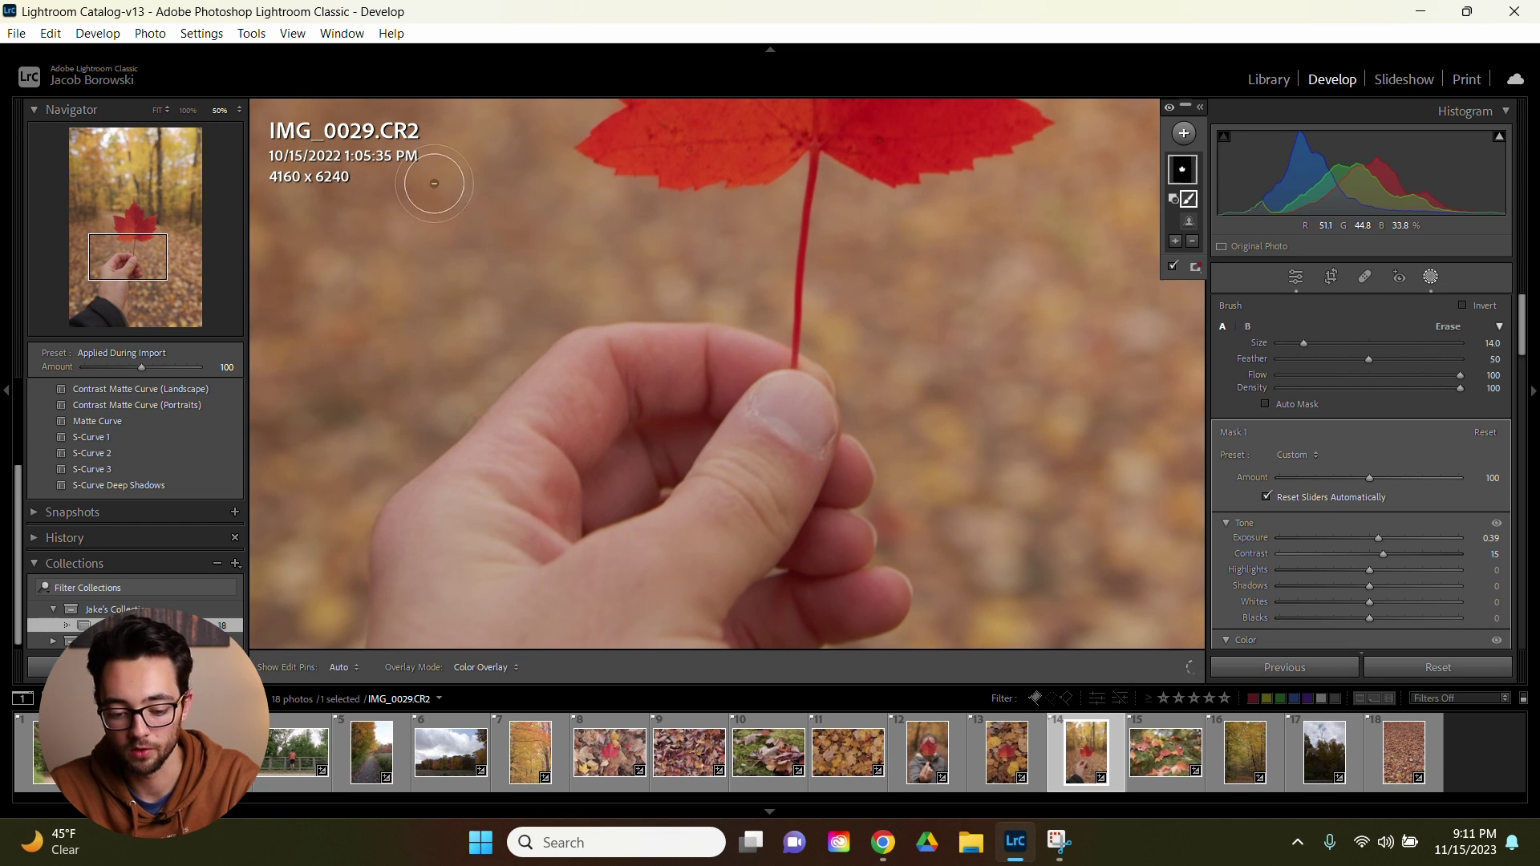
left_click(158, 110)
scroll(1412, 438, "down", 1)
scroll(1395, 443, "up", 1)
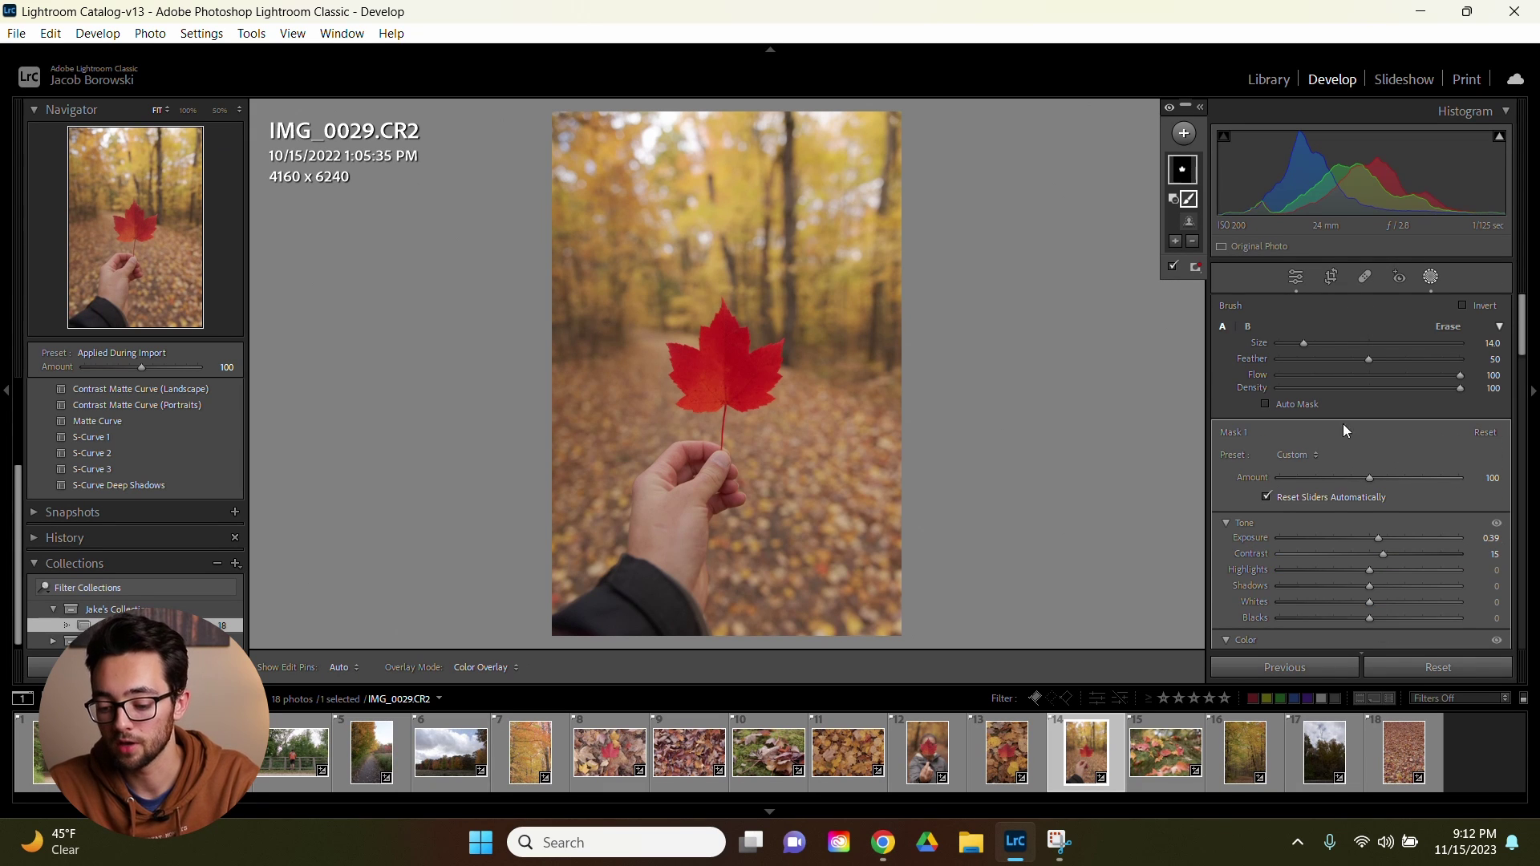
left_click(1432, 279)
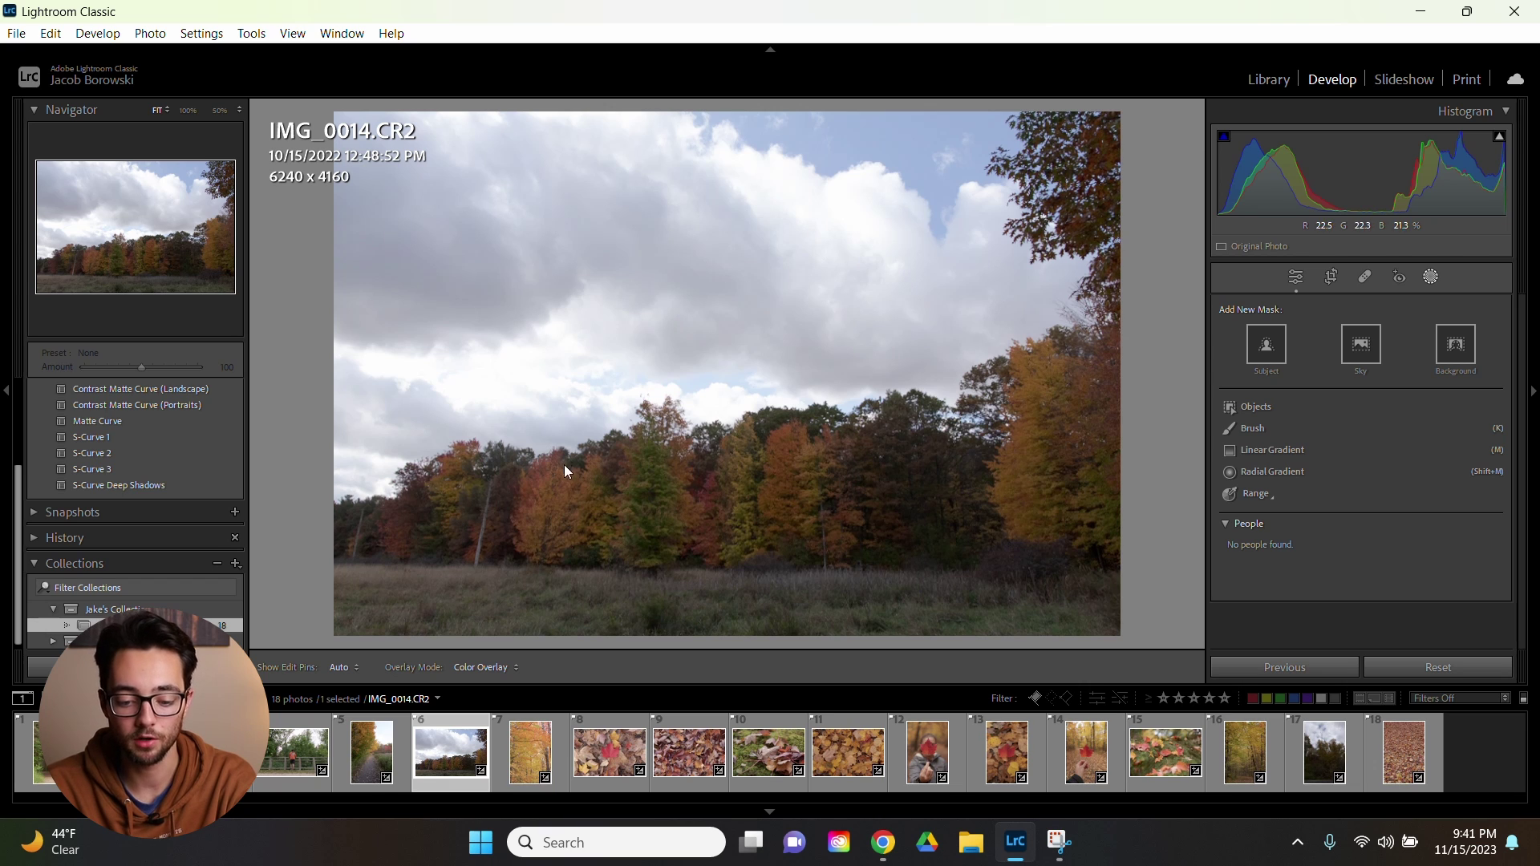
Step: Add a Sky mask on IMG_0014, check it against the trees, and darken it to -0.29 exposure
left_click(1373, 354)
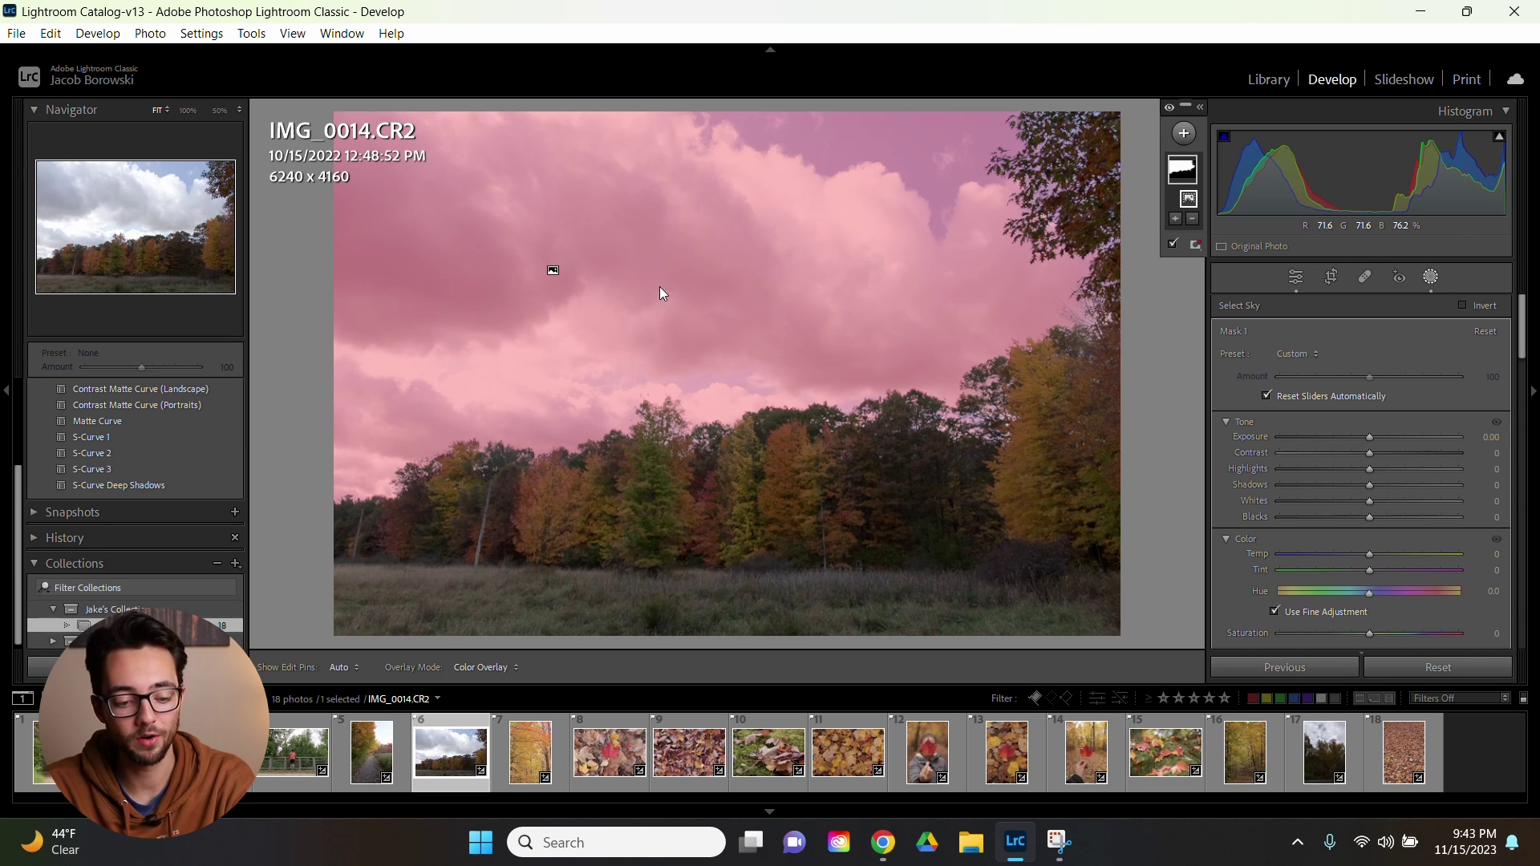
left_click(203, 236)
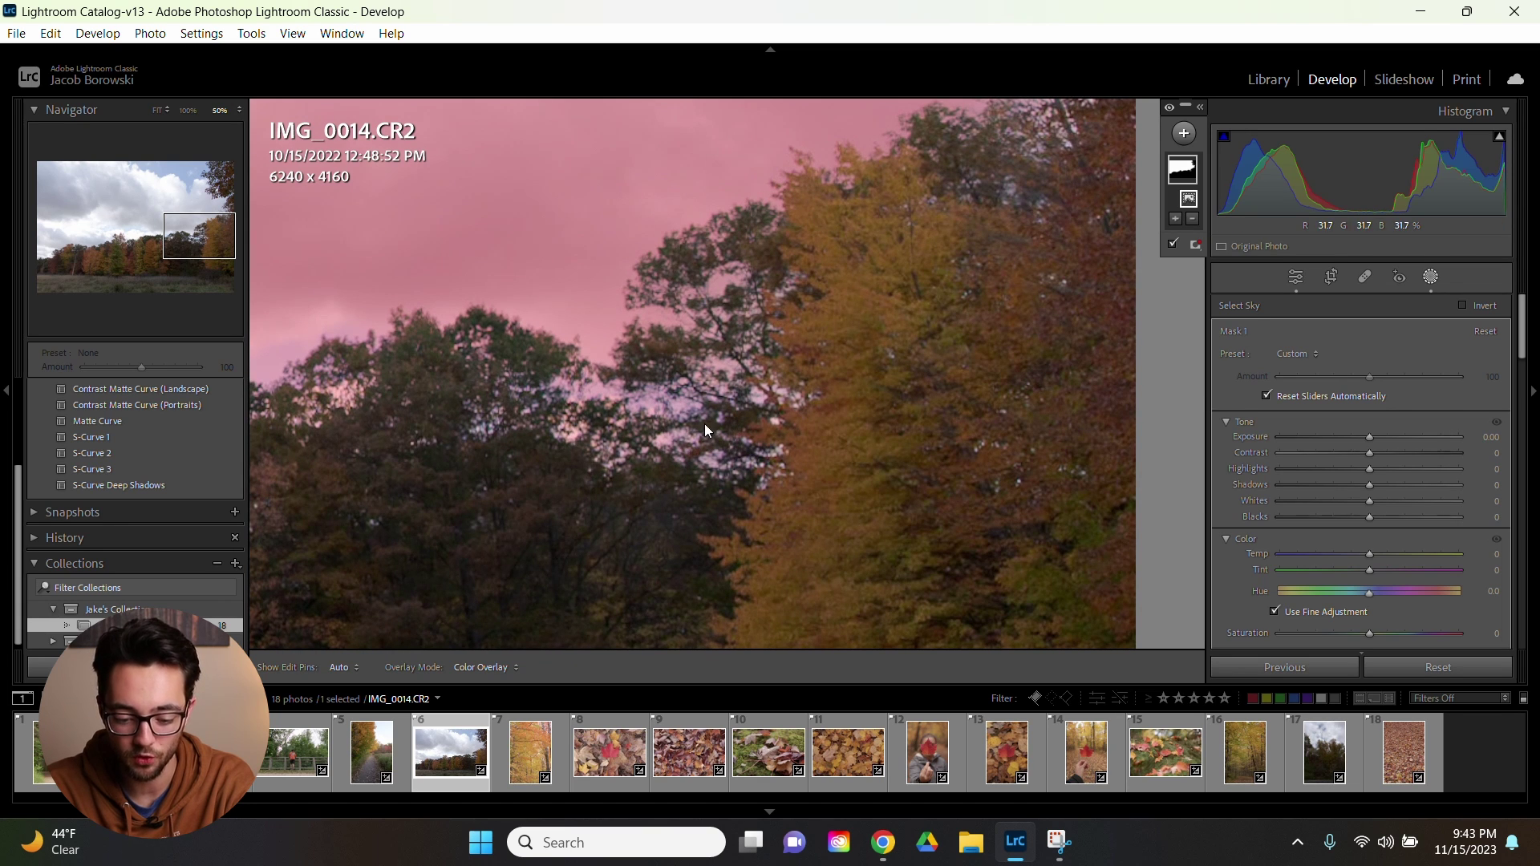
left_click(157, 109)
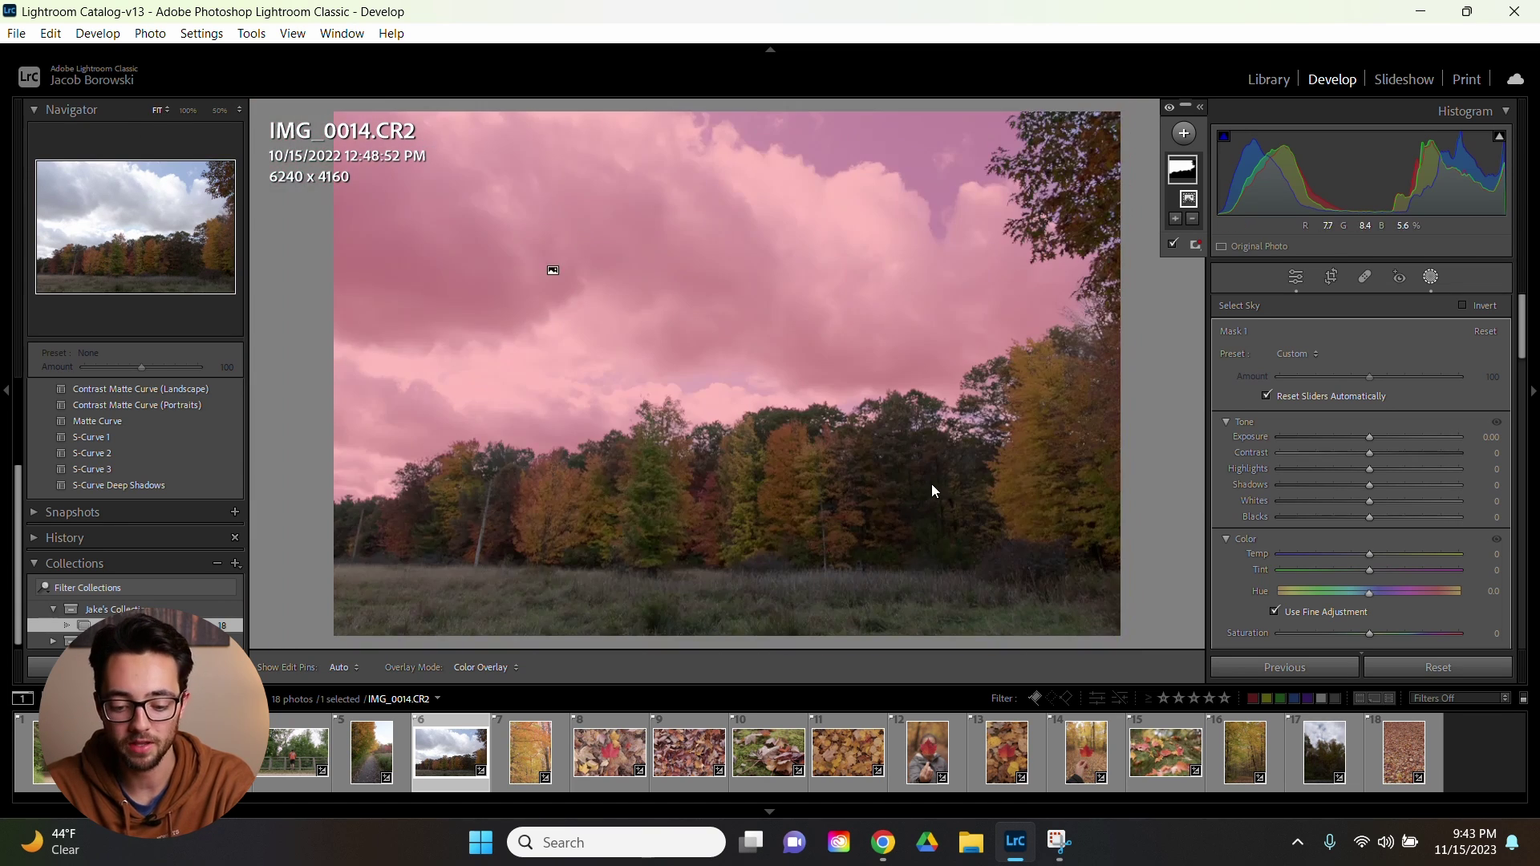
left_click_drag(1368, 436, 1386, 478)
key("shift+w")
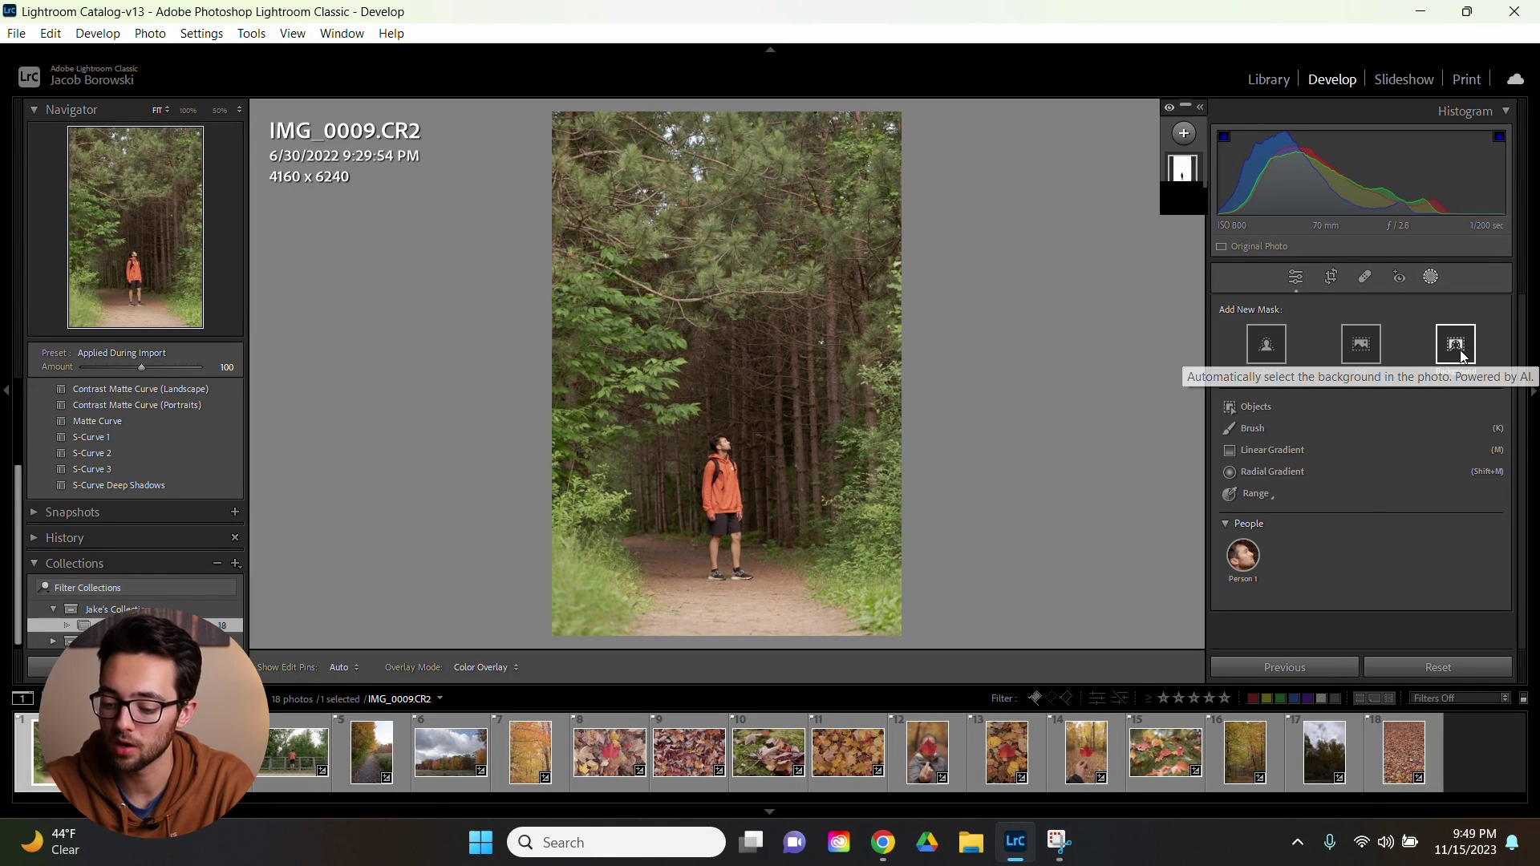
Step: Zoom to 100% on the man and choose Subtract > Brush for the background mask
left_click(131, 257)
left_click_drag(131, 257, 136, 254)
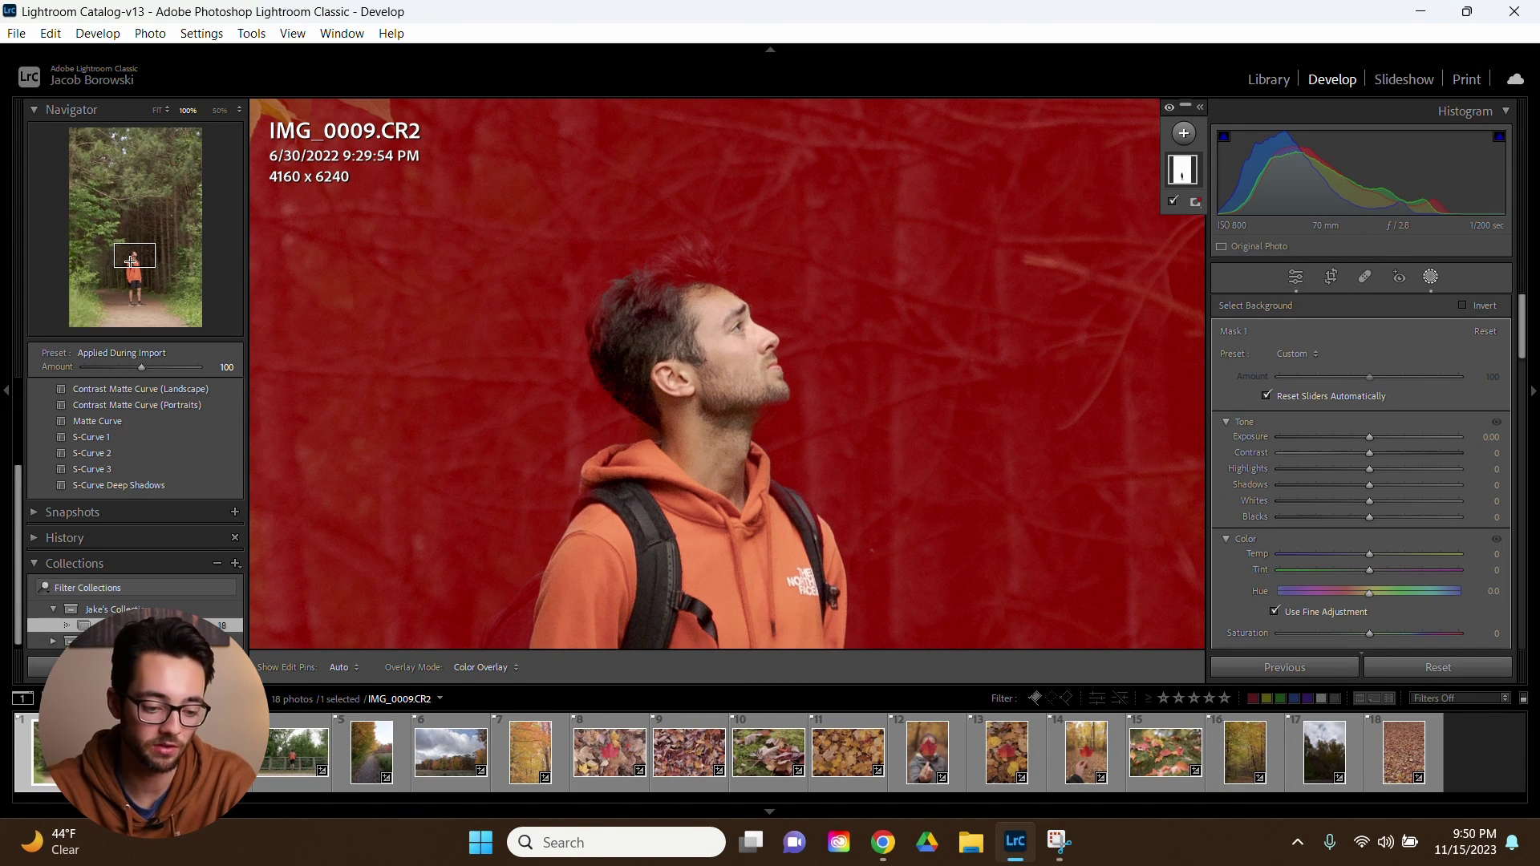
mouse_move(132, 258)
left_mouse_down()
mouse_move(137, 304)
mouse_move(134, 258)
left_mouse_up()
mouse_move(1185, 178)
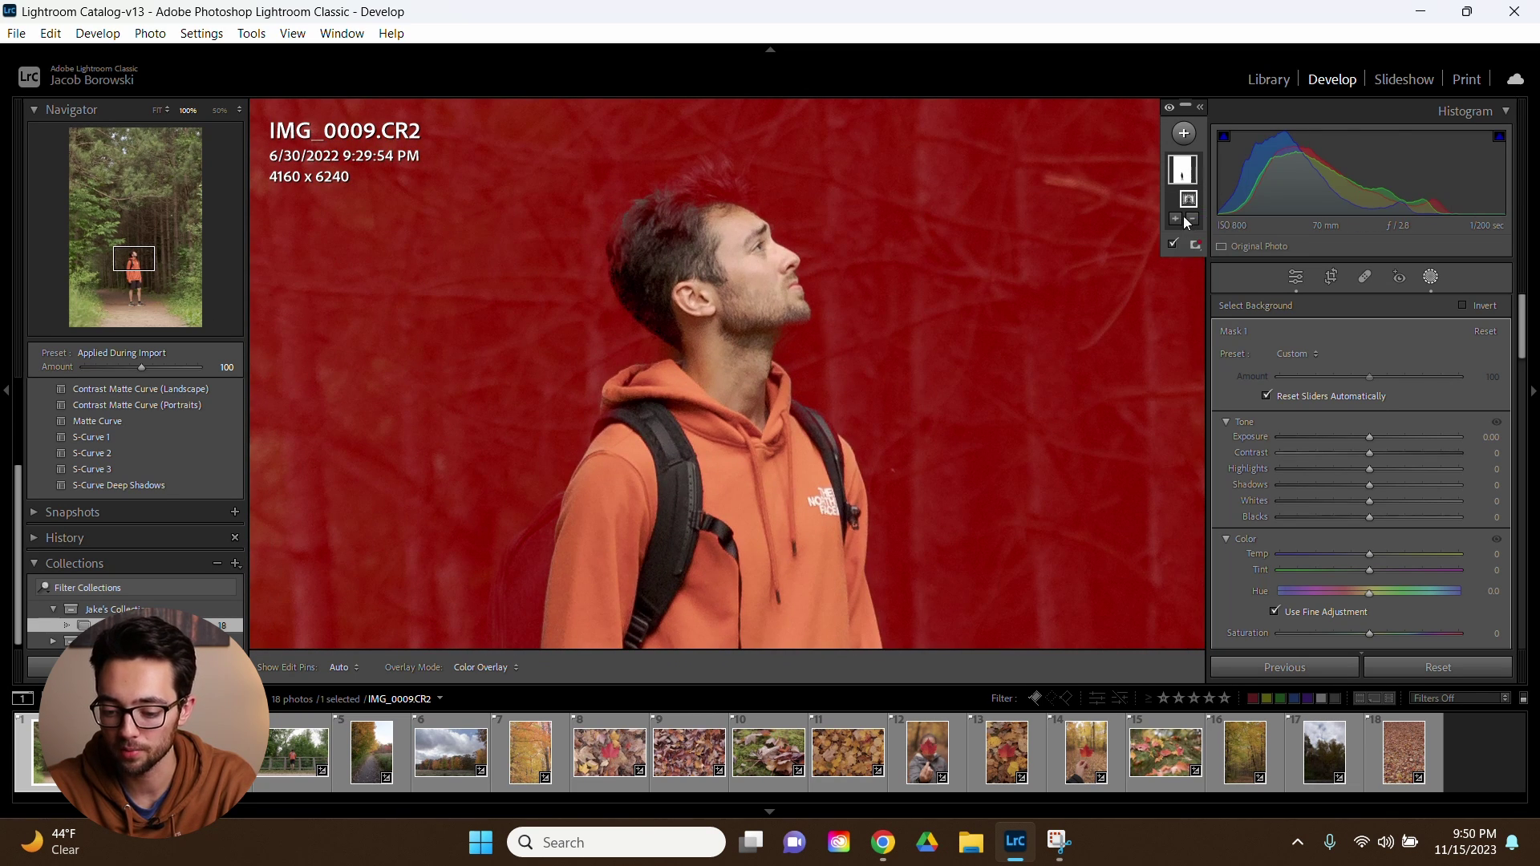
left_click(1192, 218)
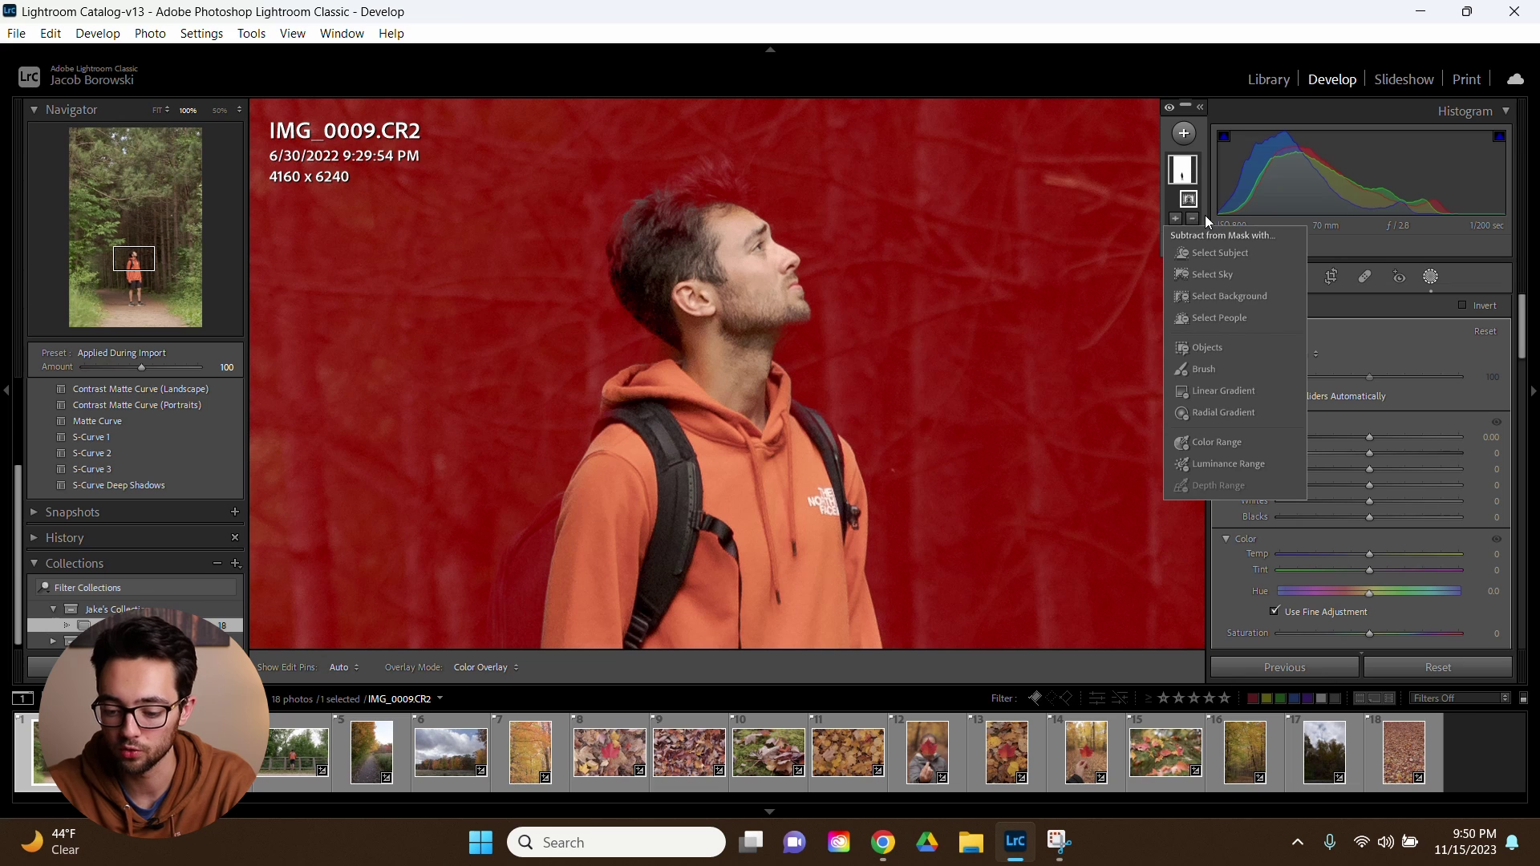
left_click(1199, 371)
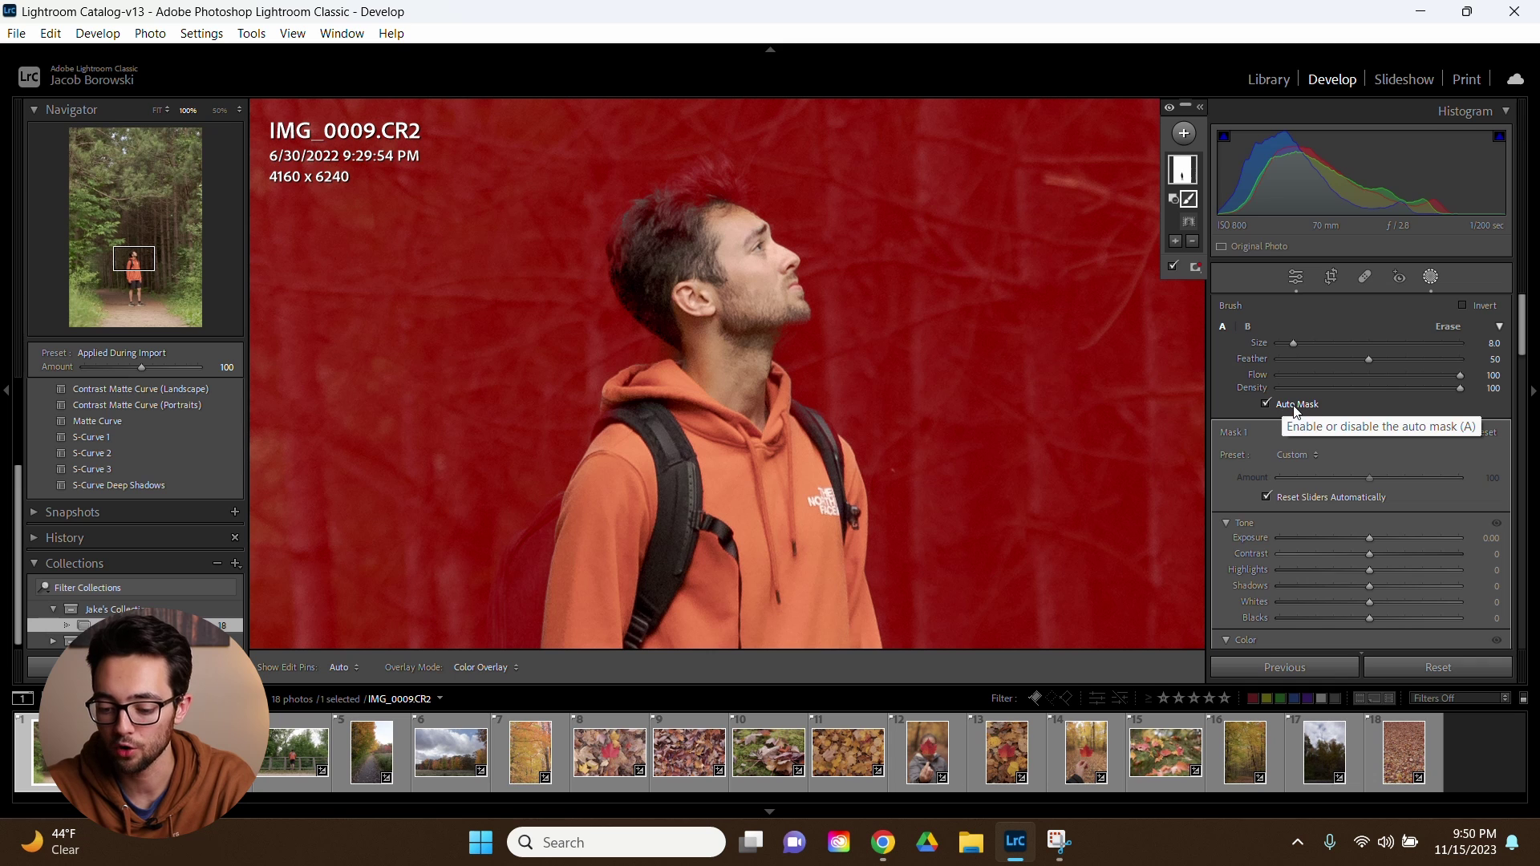
Step: Erase the background mask's spill along the man's hair and feet, shrinking the brush for detail
mouse_move(710, 200)
left_mouse_down()
mouse_move(769, 208)
mouse_move(717, 211)
left_mouse_up()
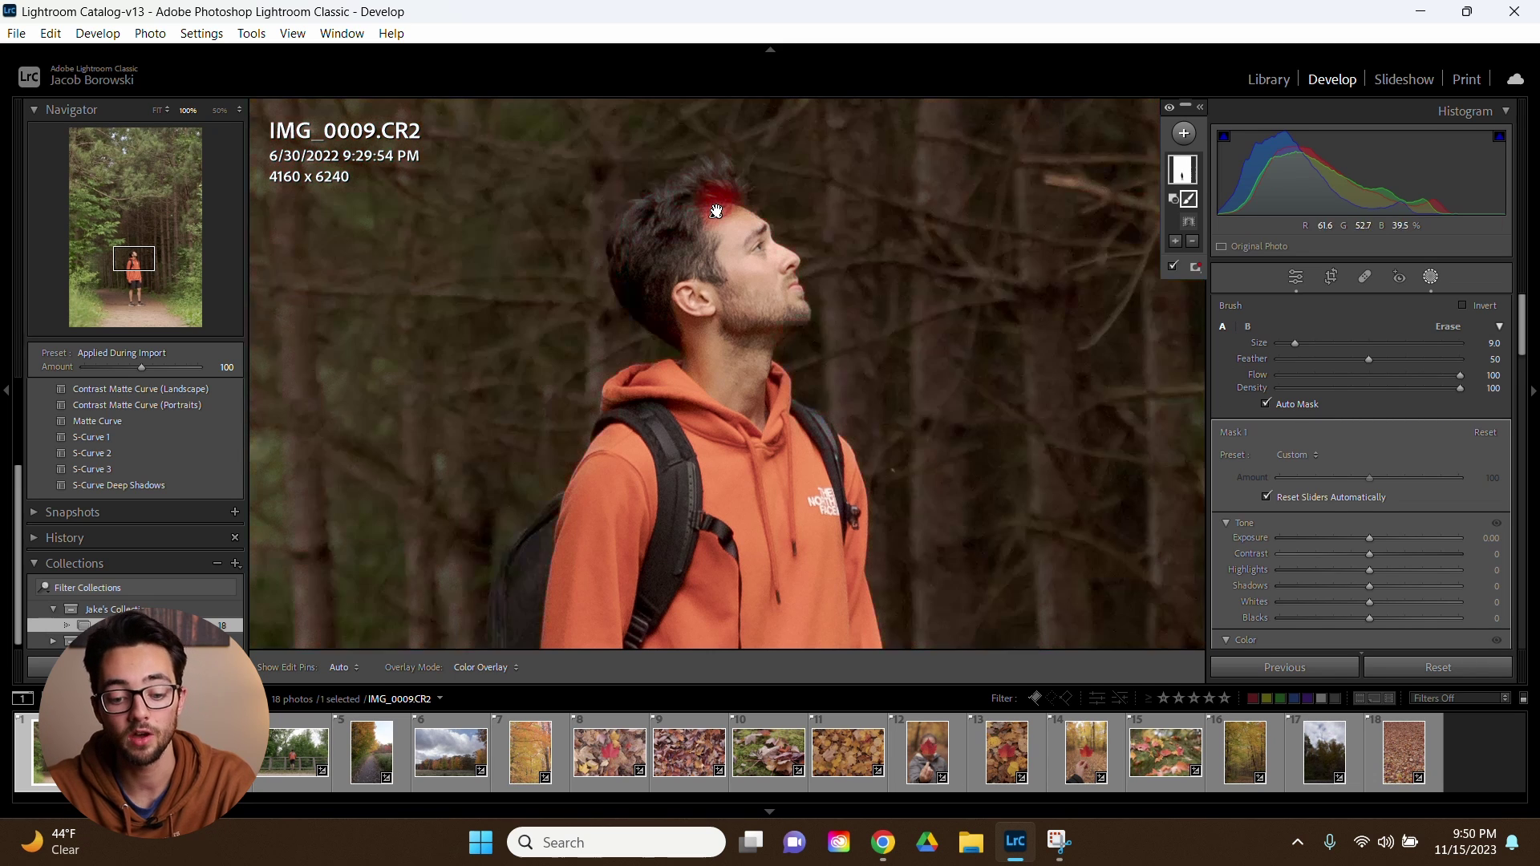
scroll(853, 240, "up", 4)
left_click(852, 240)
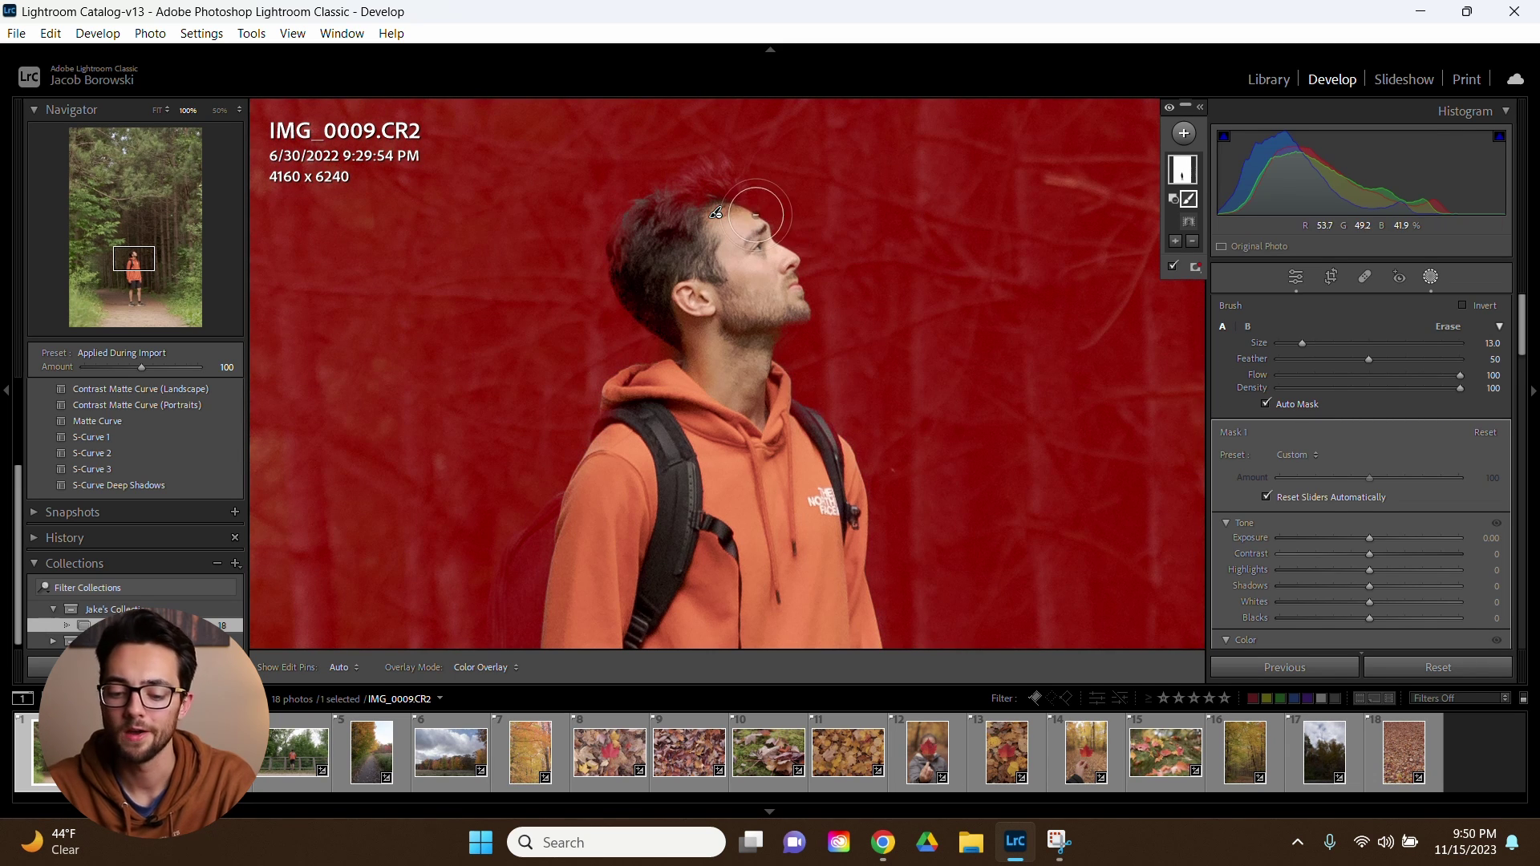
key("h")
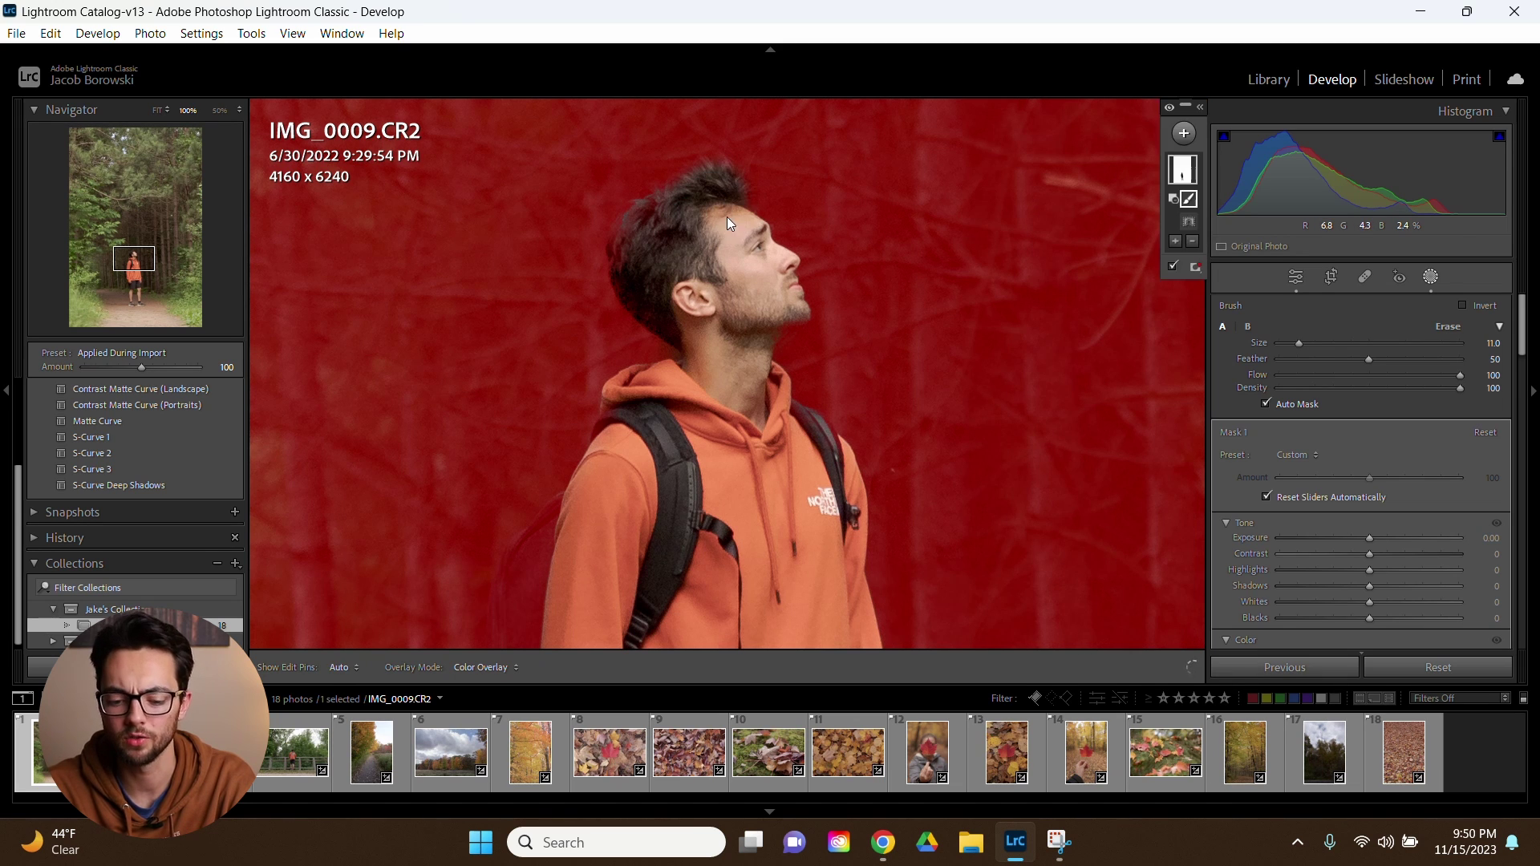
key("h")
key("Page_Down")
key("Page_Down")
scroll(662, 235, "down", 2)
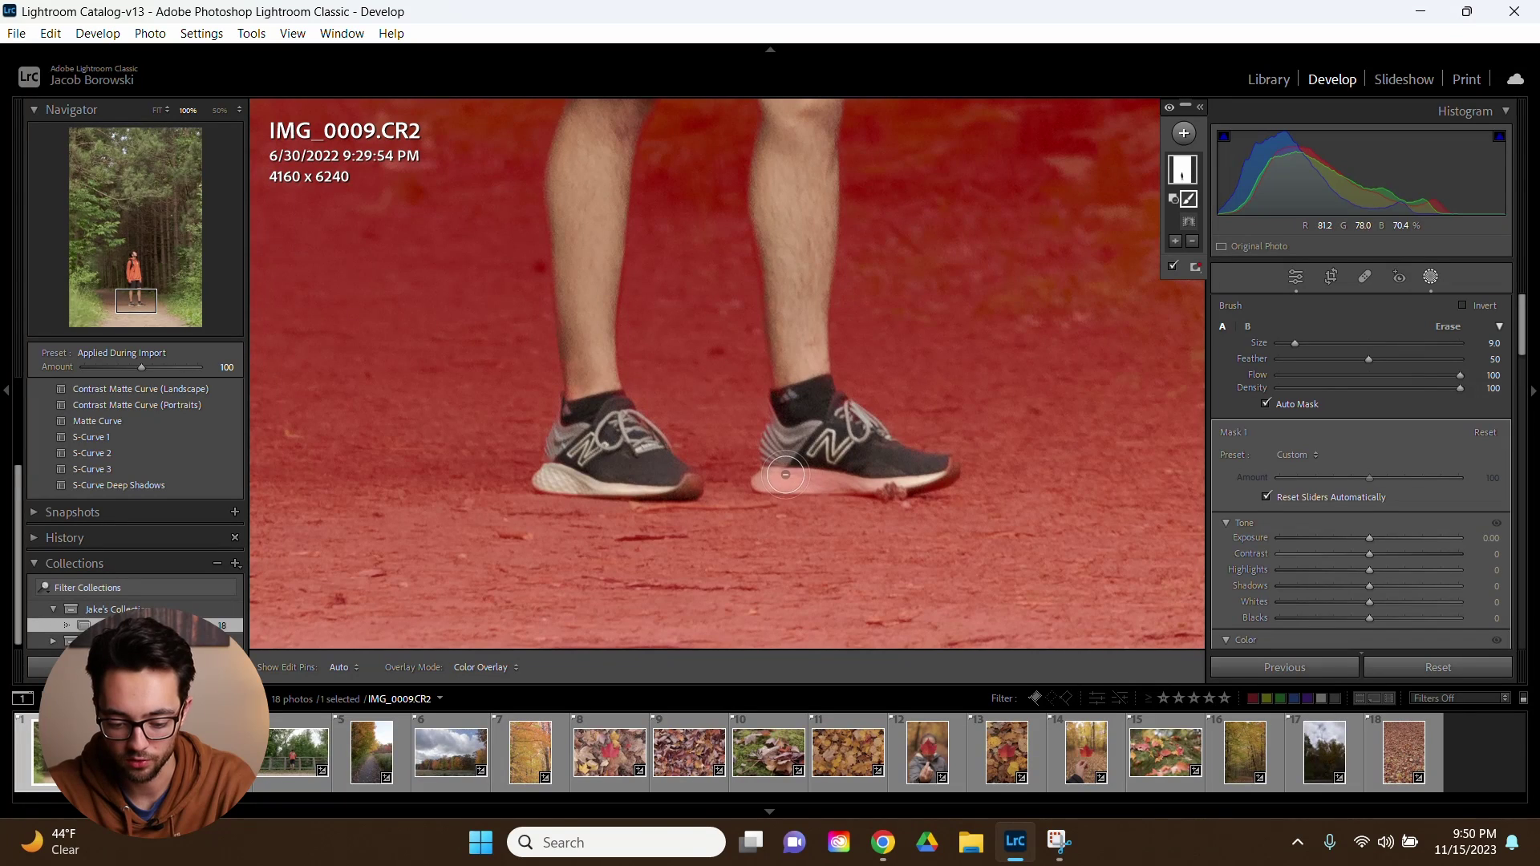
key("h")
scroll(782, 479, "down", 1)
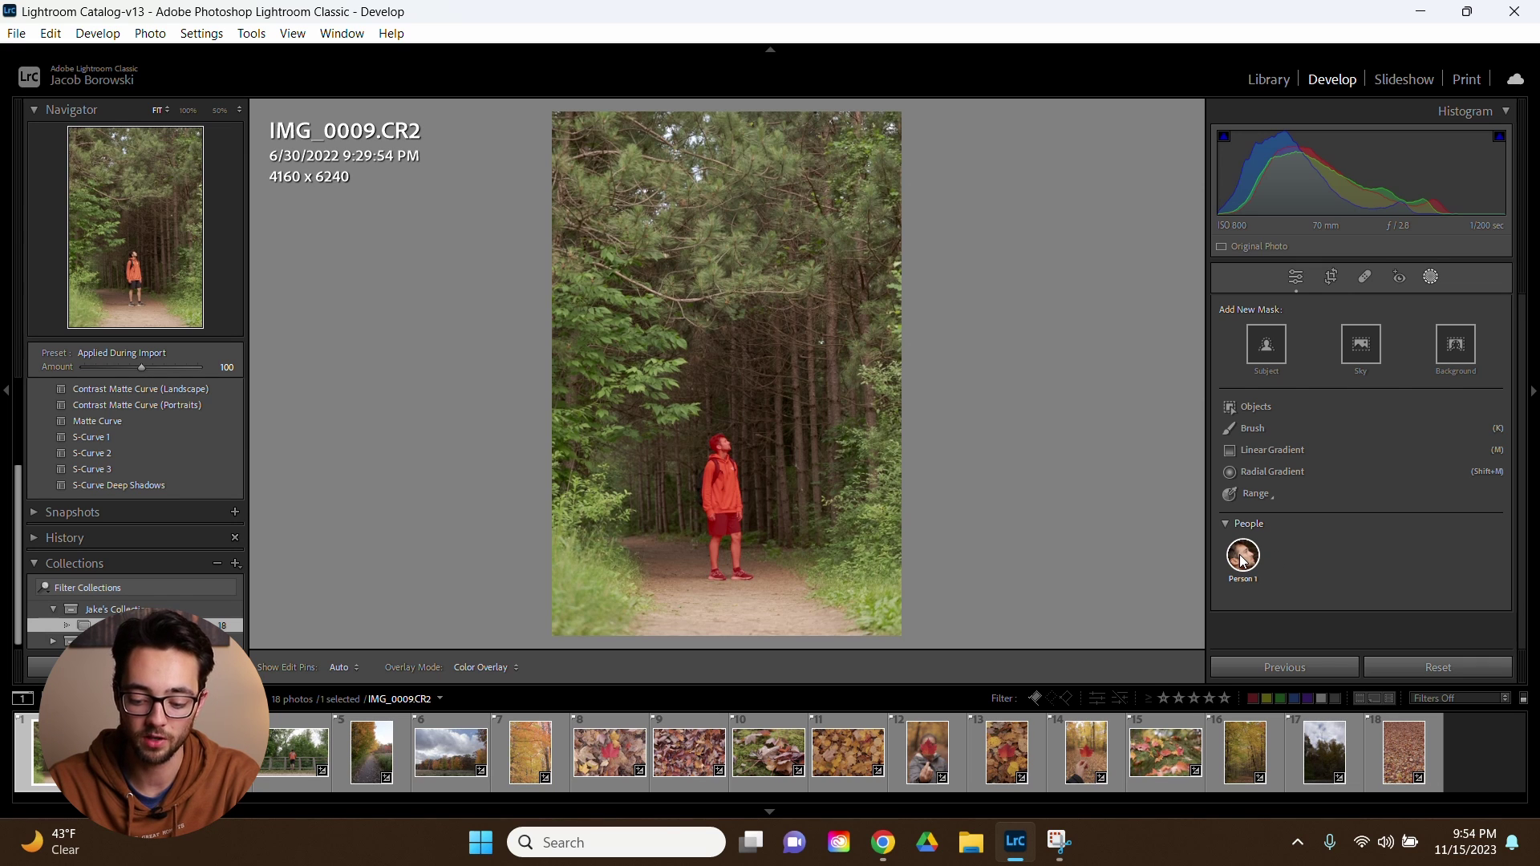
Step: Mask Person 1 as the Entire Person and check the mask edge around his feet
left_click(1243, 557)
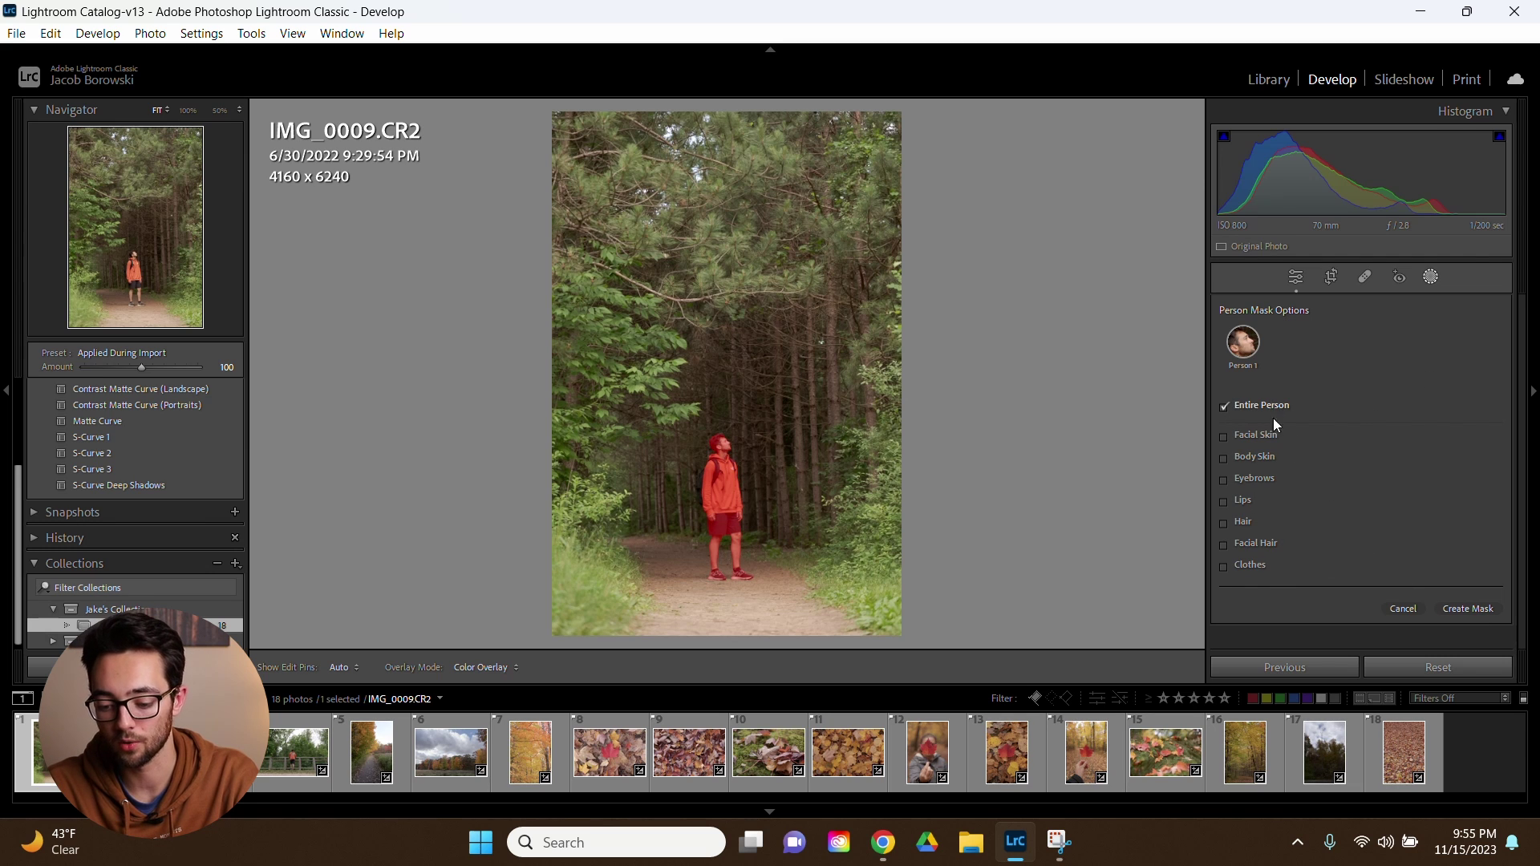
left_click(1458, 610)
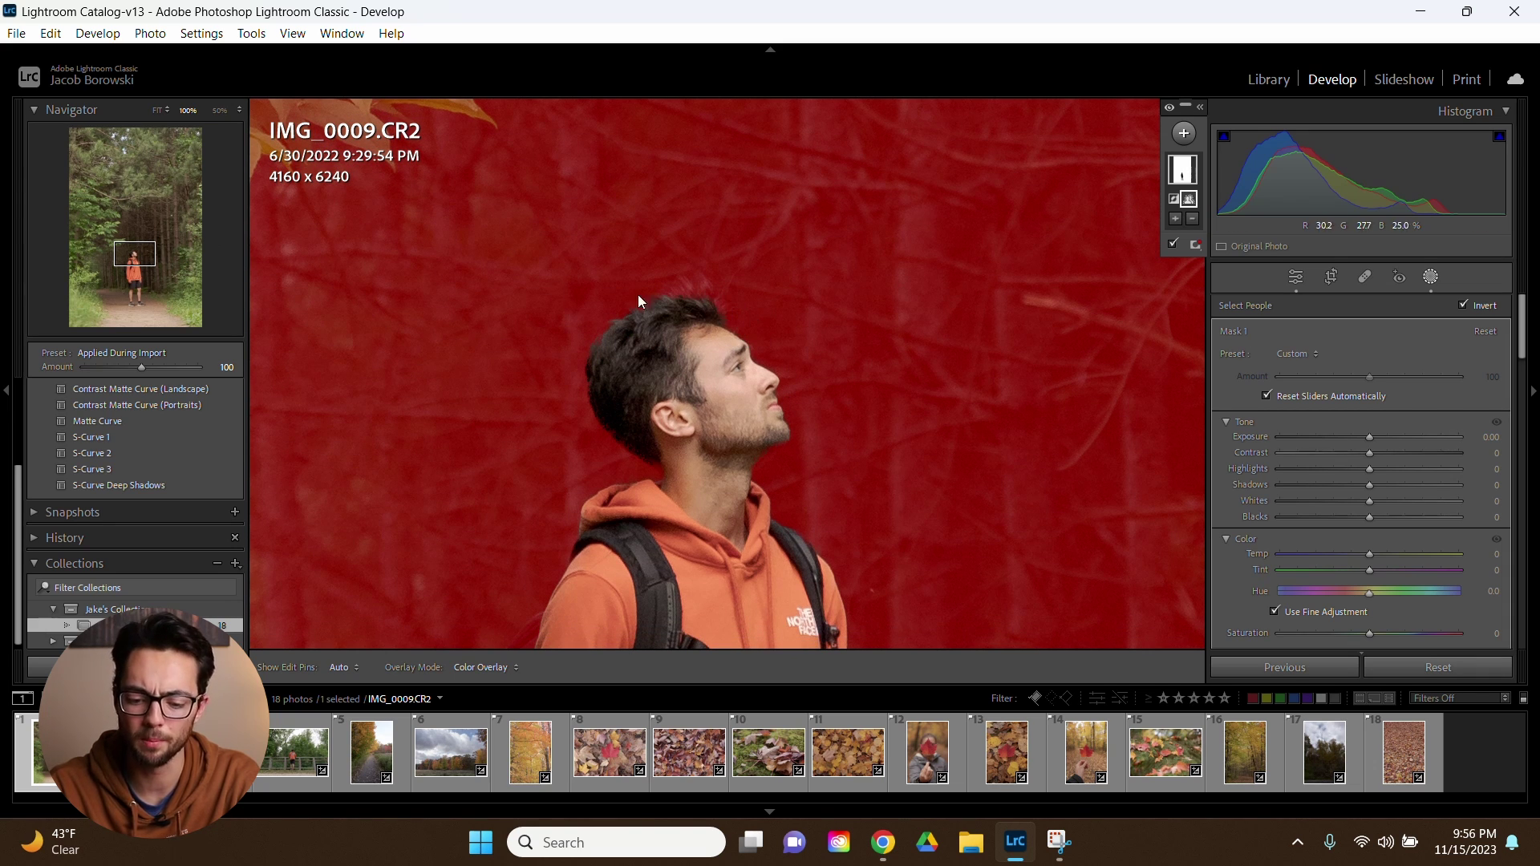
left_click(137, 307)
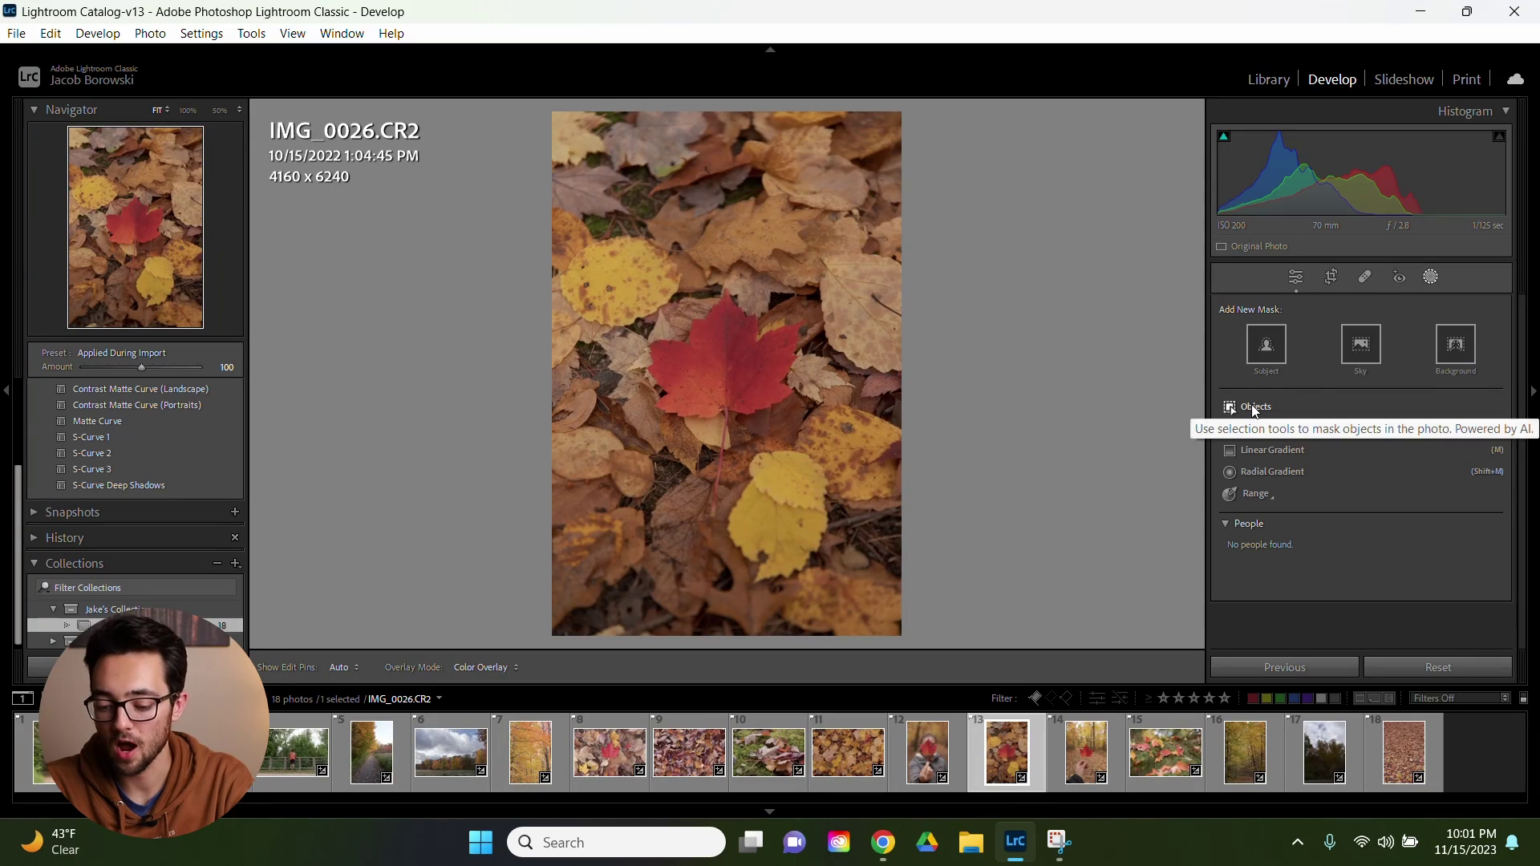
Step: Use Select Object and brush over the central red maple leaf so only it is masked
left_click(1251, 406)
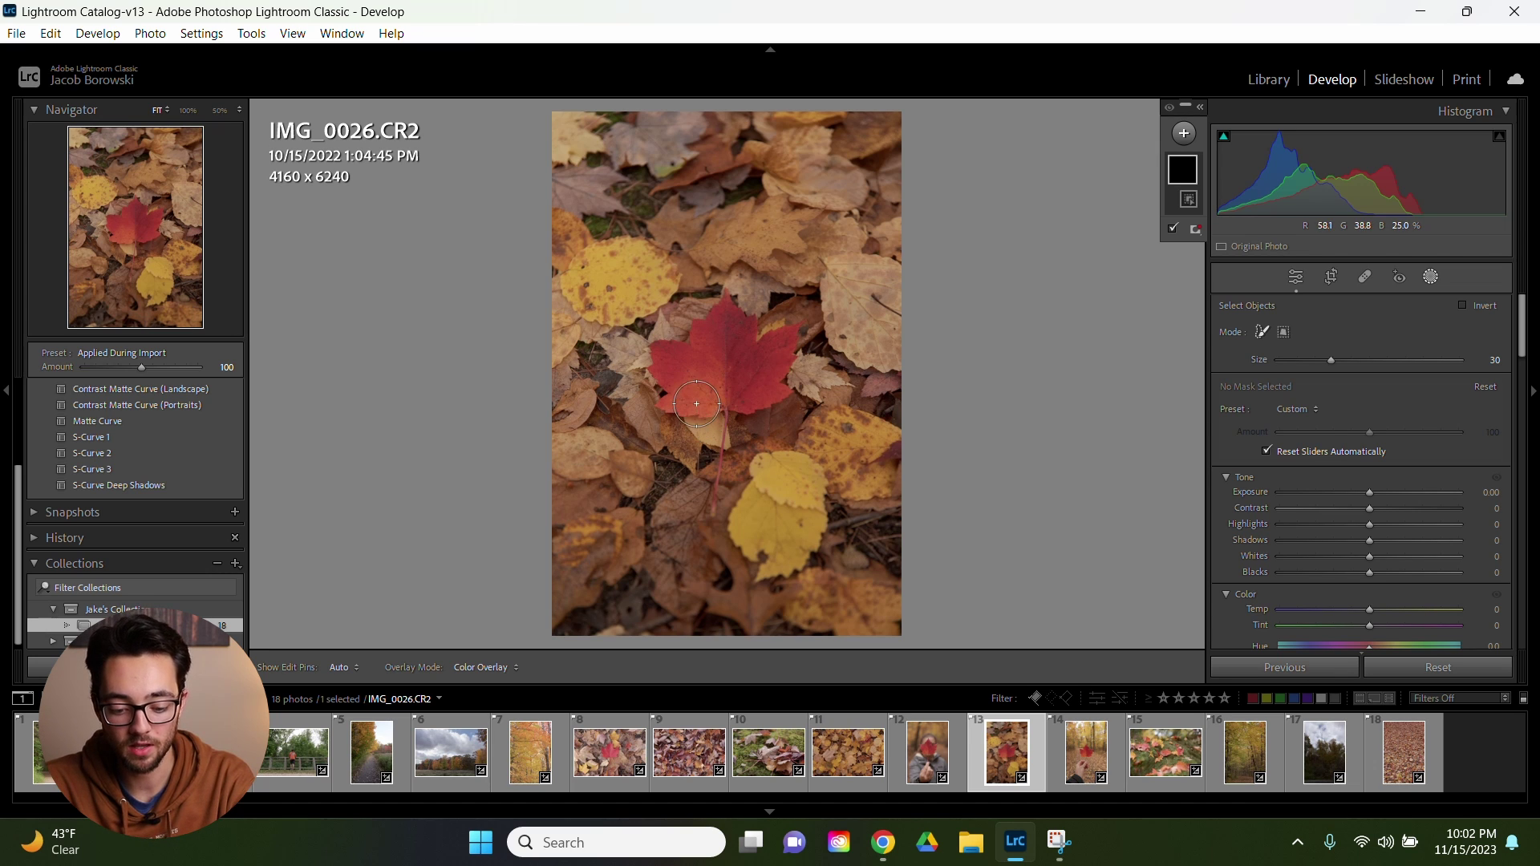
mouse_move(696, 403)
left_mouse_down()
mouse_move(662, 401)
mouse_move(661, 354)
mouse_move(696, 348)
mouse_move(749, 312)
left_mouse_up()
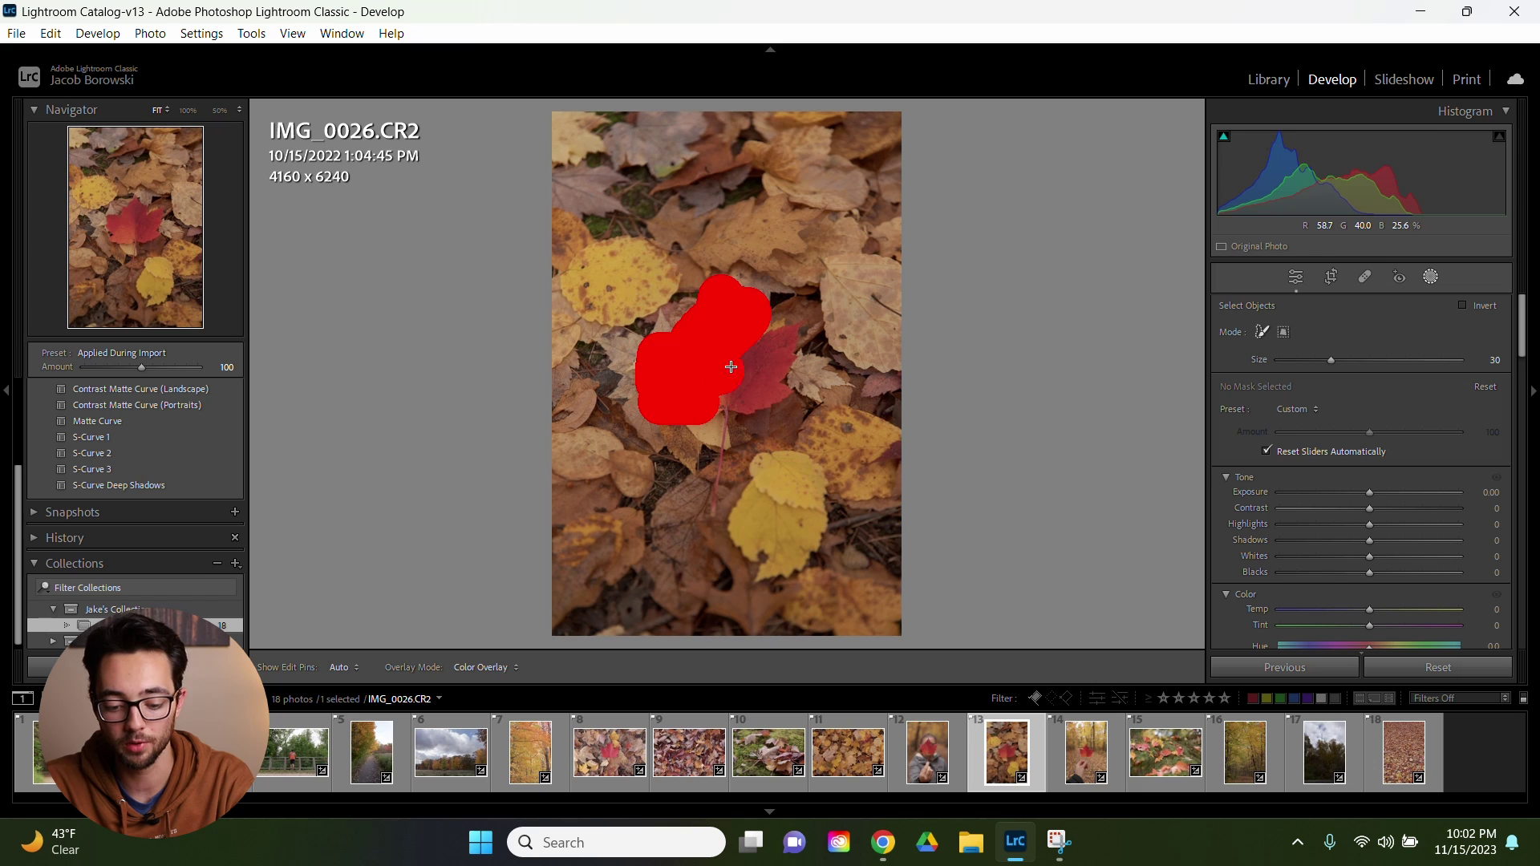
left_click_drag(730, 366, 785, 337)
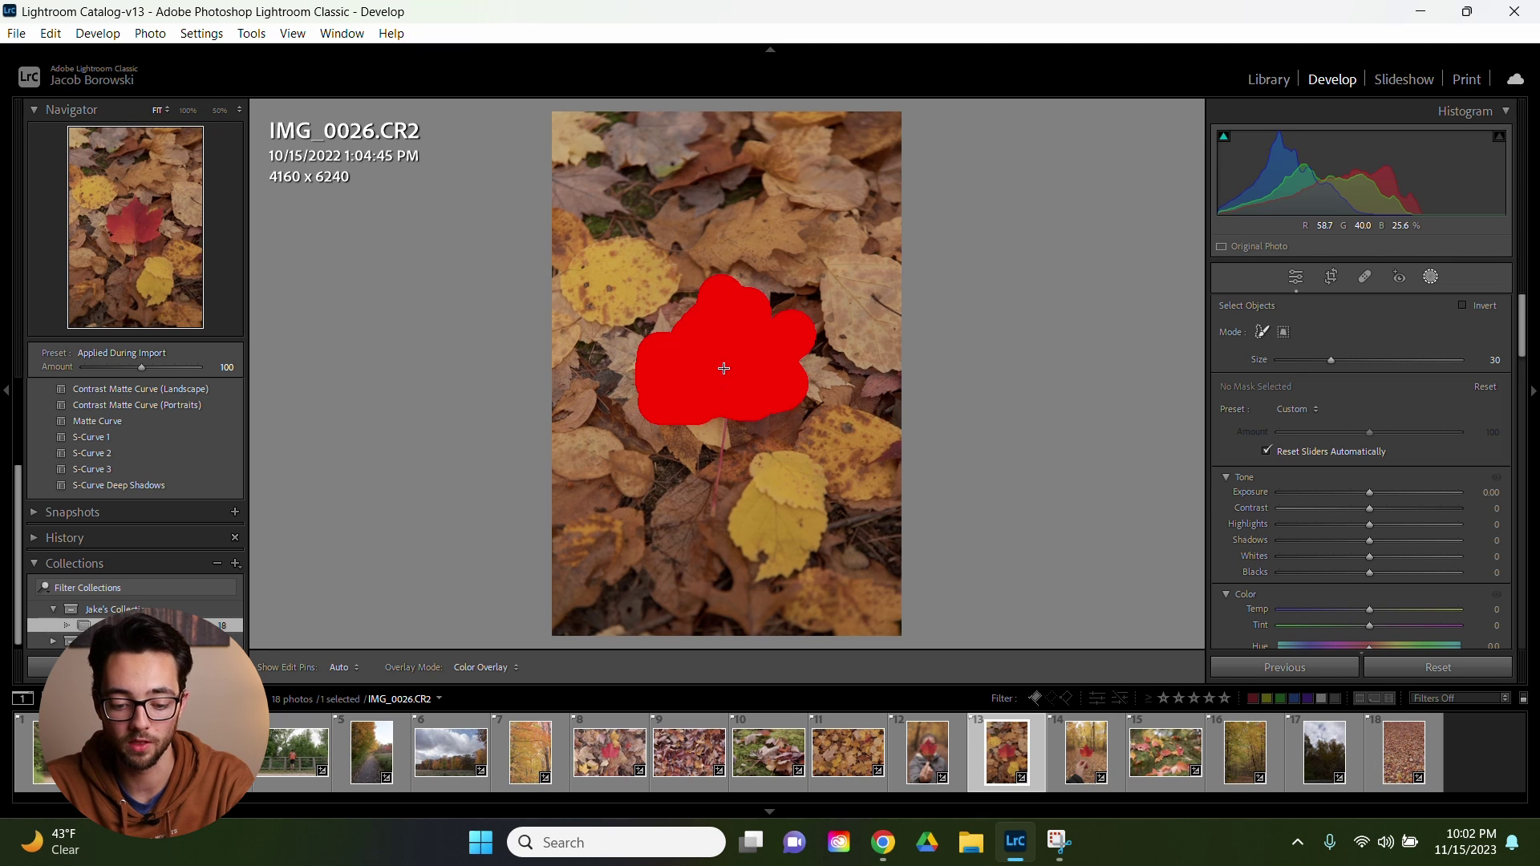
left_click_drag(694, 374, 716, 381)
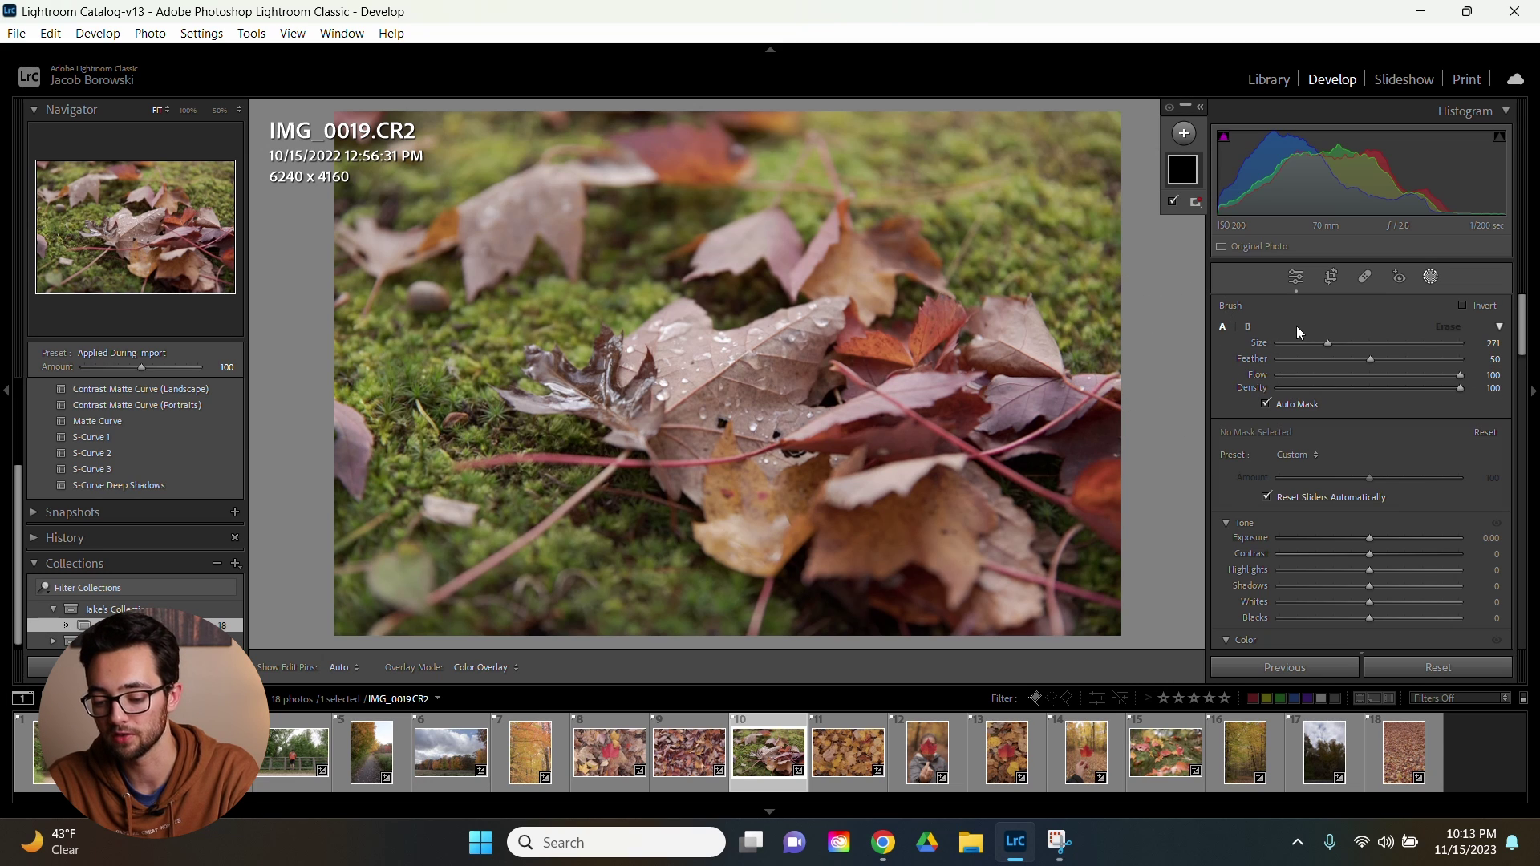
Step: Shrink the brush slightly, max out its feather, and paint over the central and lower wet leaves
mouse_move(1325, 344)
left_mouse_down()
mouse_move(1344, 345)
mouse_move(1321, 347)
left_mouse_up()
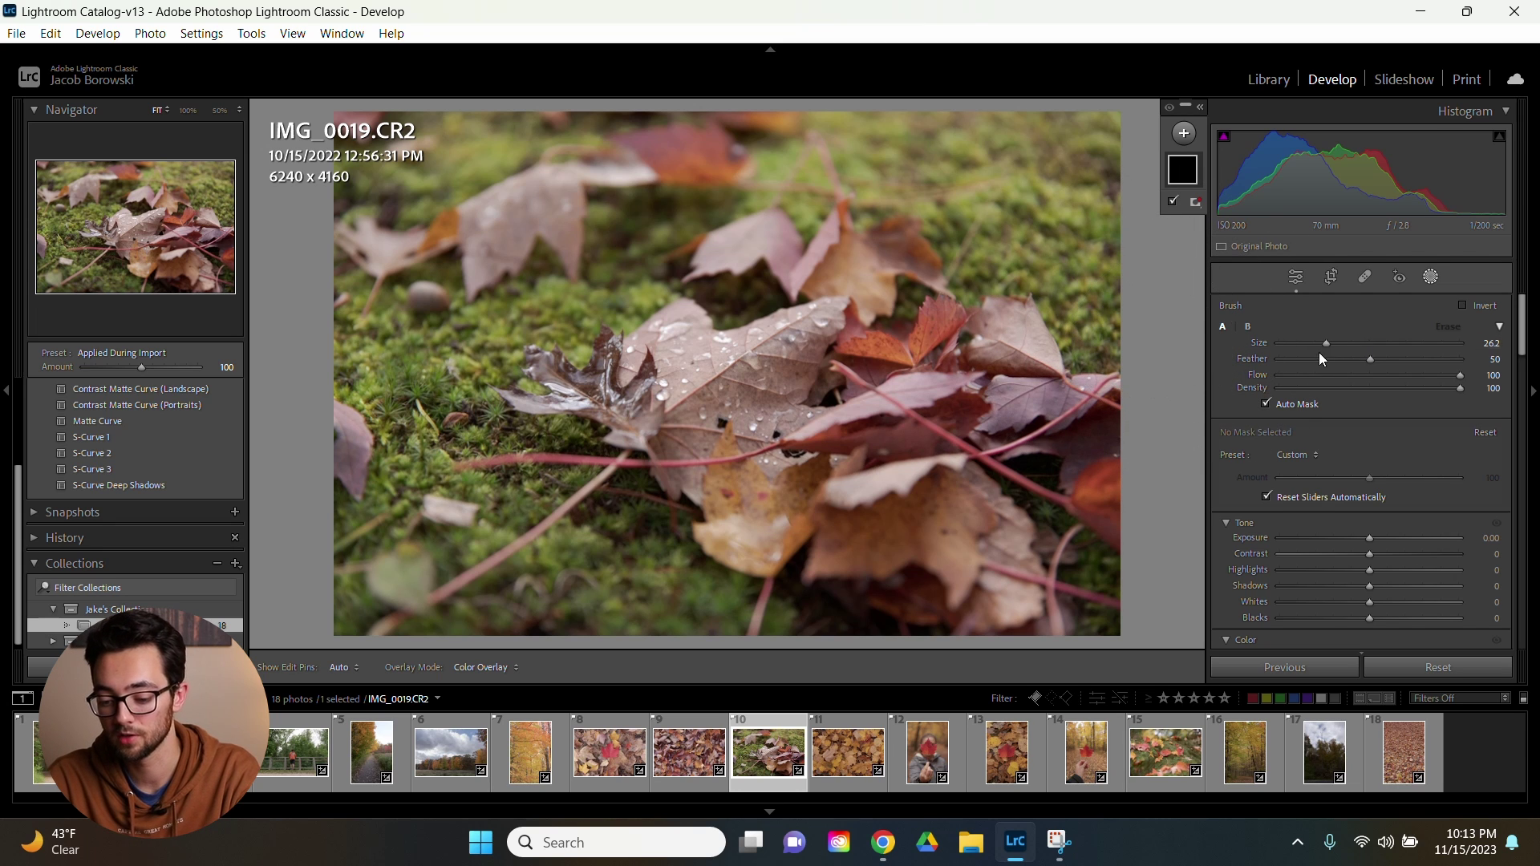
left_click_drag(1370, 359, 1461, 359)
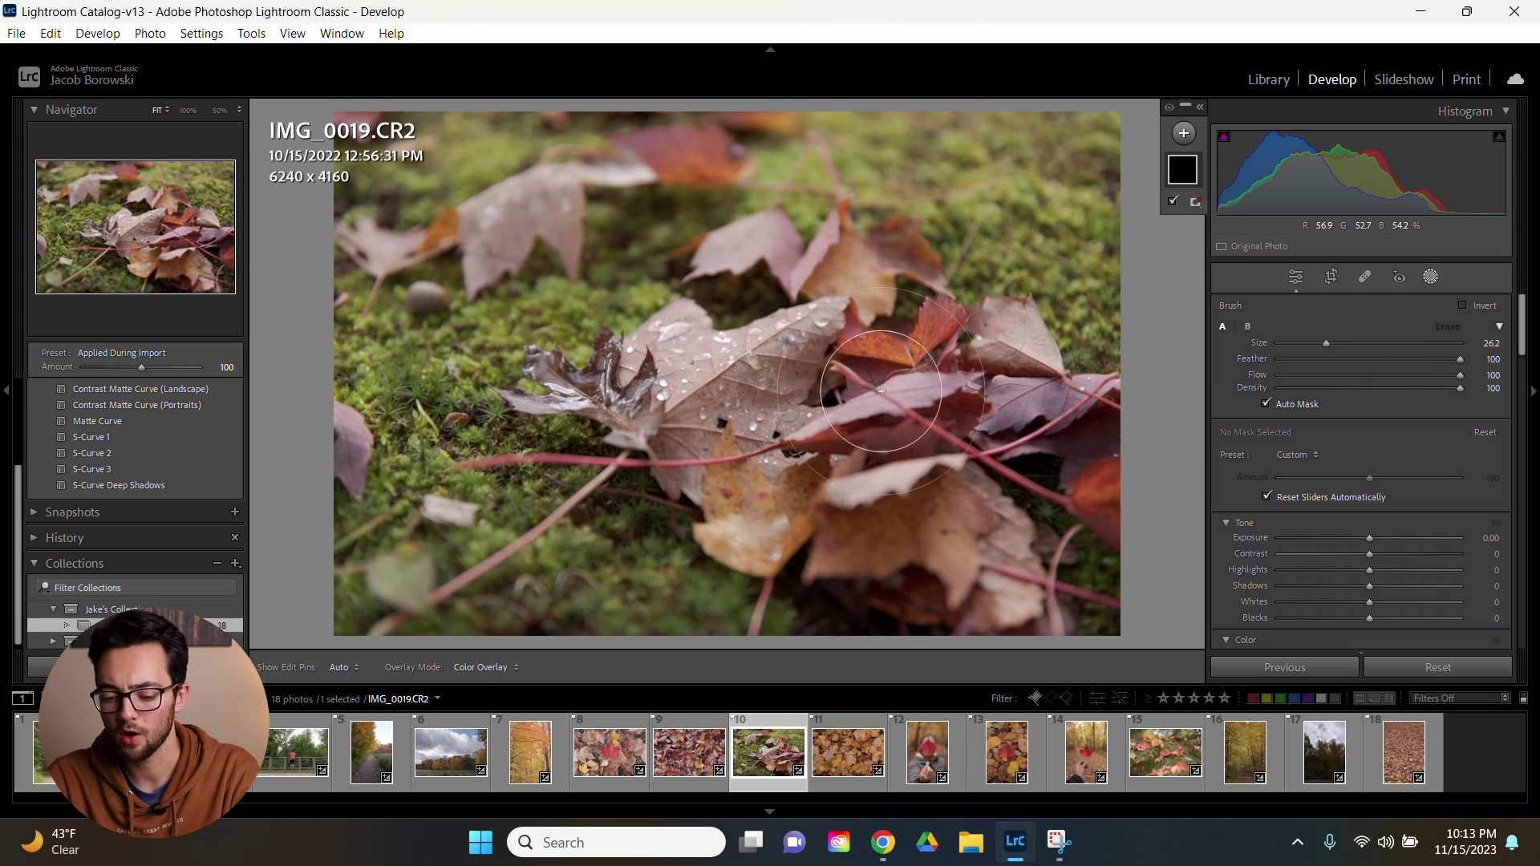
mouse_move(873, 279)
left_mouse_down()
mouse_move(640, 285)
mouse_move(874, 295)
mouse_move(834, 297)
left_mouse_up()
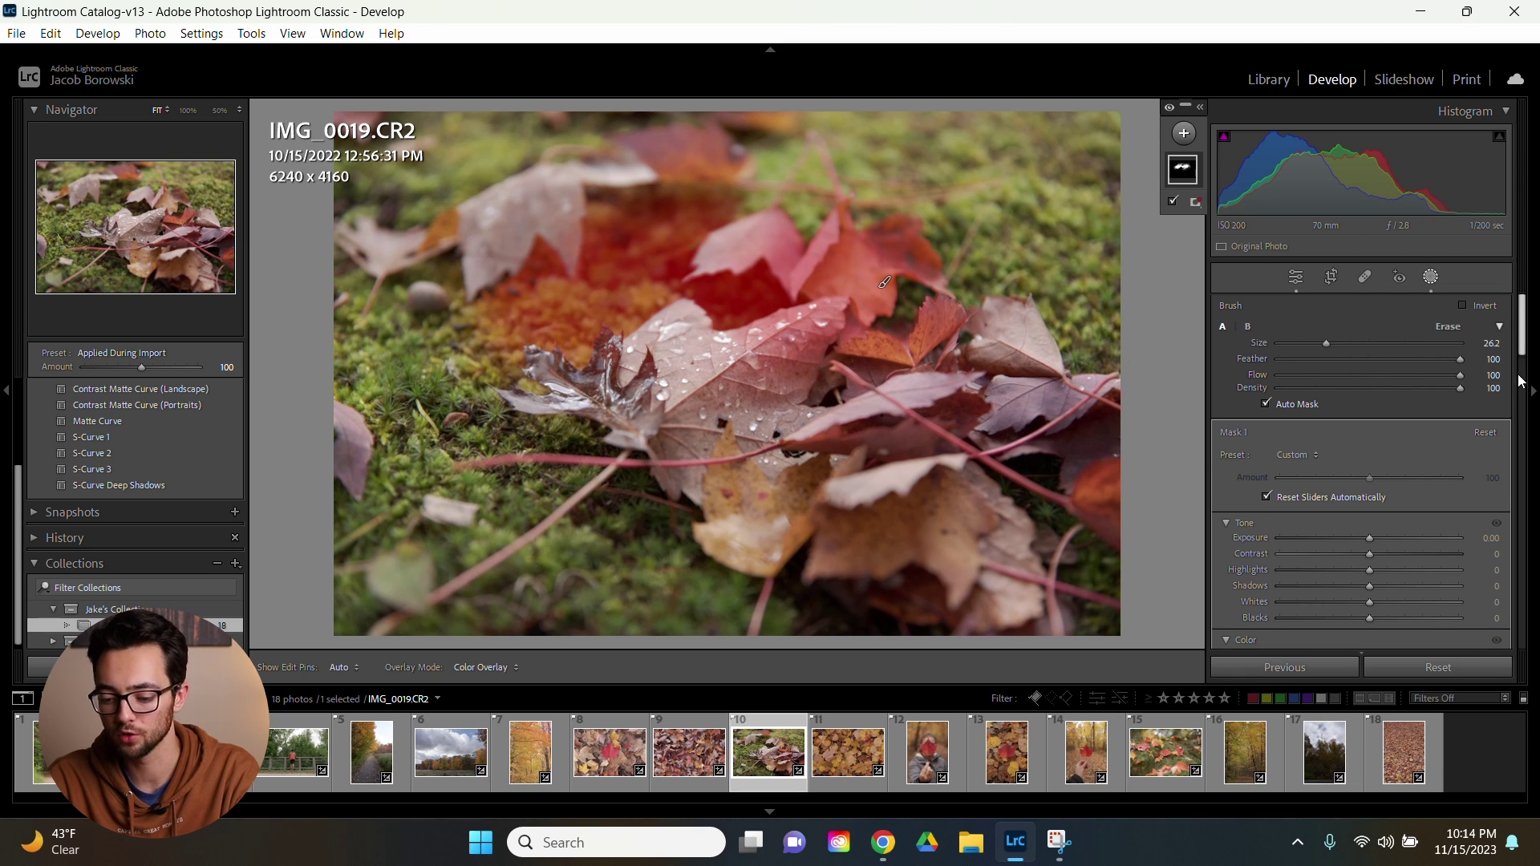
mouse_move(601, 541)
left_mouse_down()
mouse_move(791, 544)
mouse_move(722, 548)
left_mouse_up()
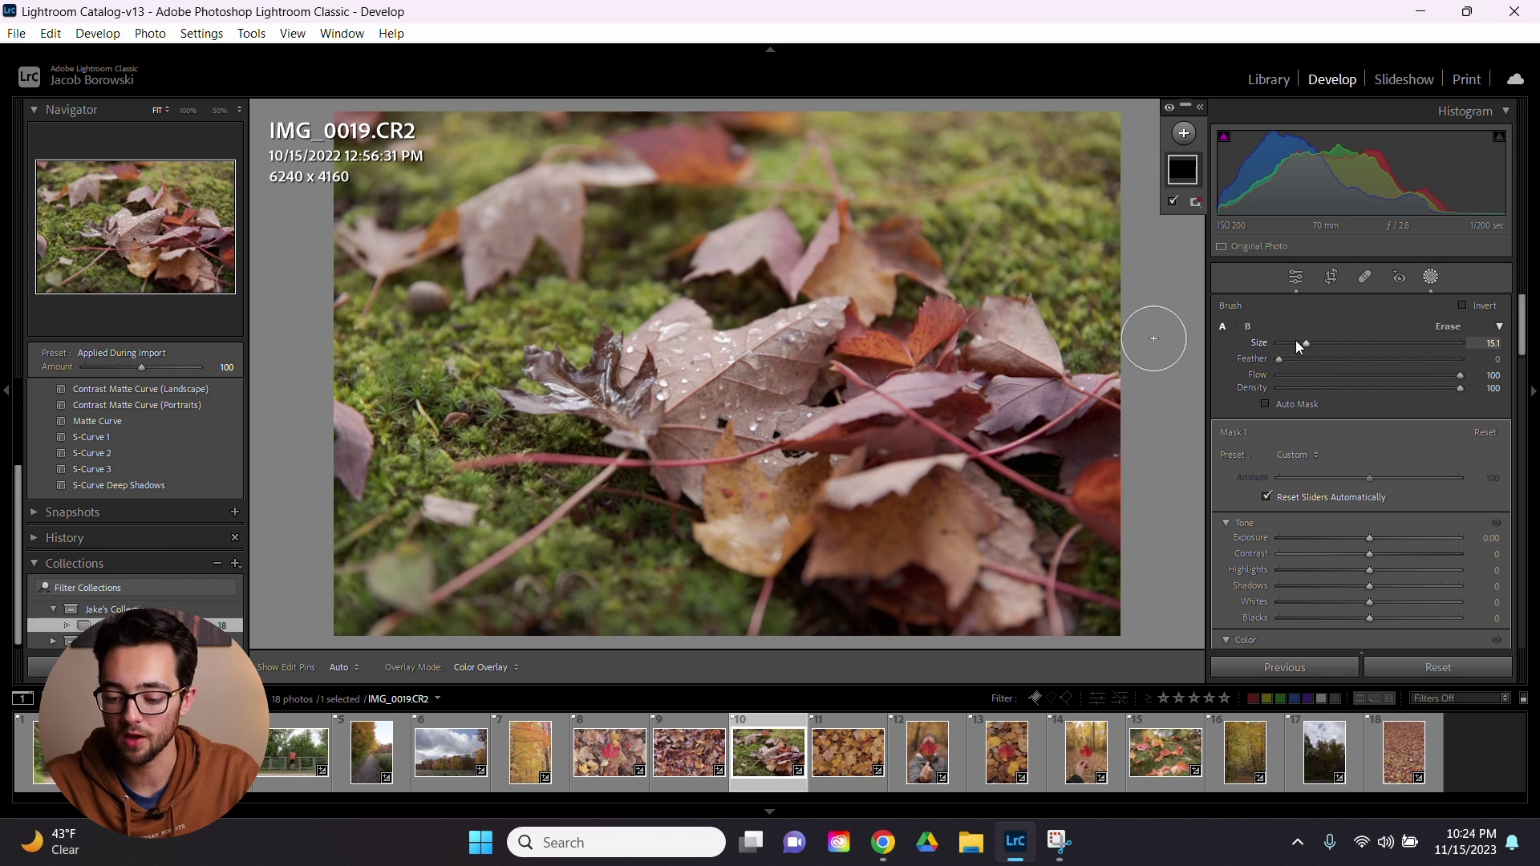
Step: Enlarge brush A to size 36.3 and set up brush B, undoing a thin test stroke
left_click_drag(1309, 344, 1347, 343)
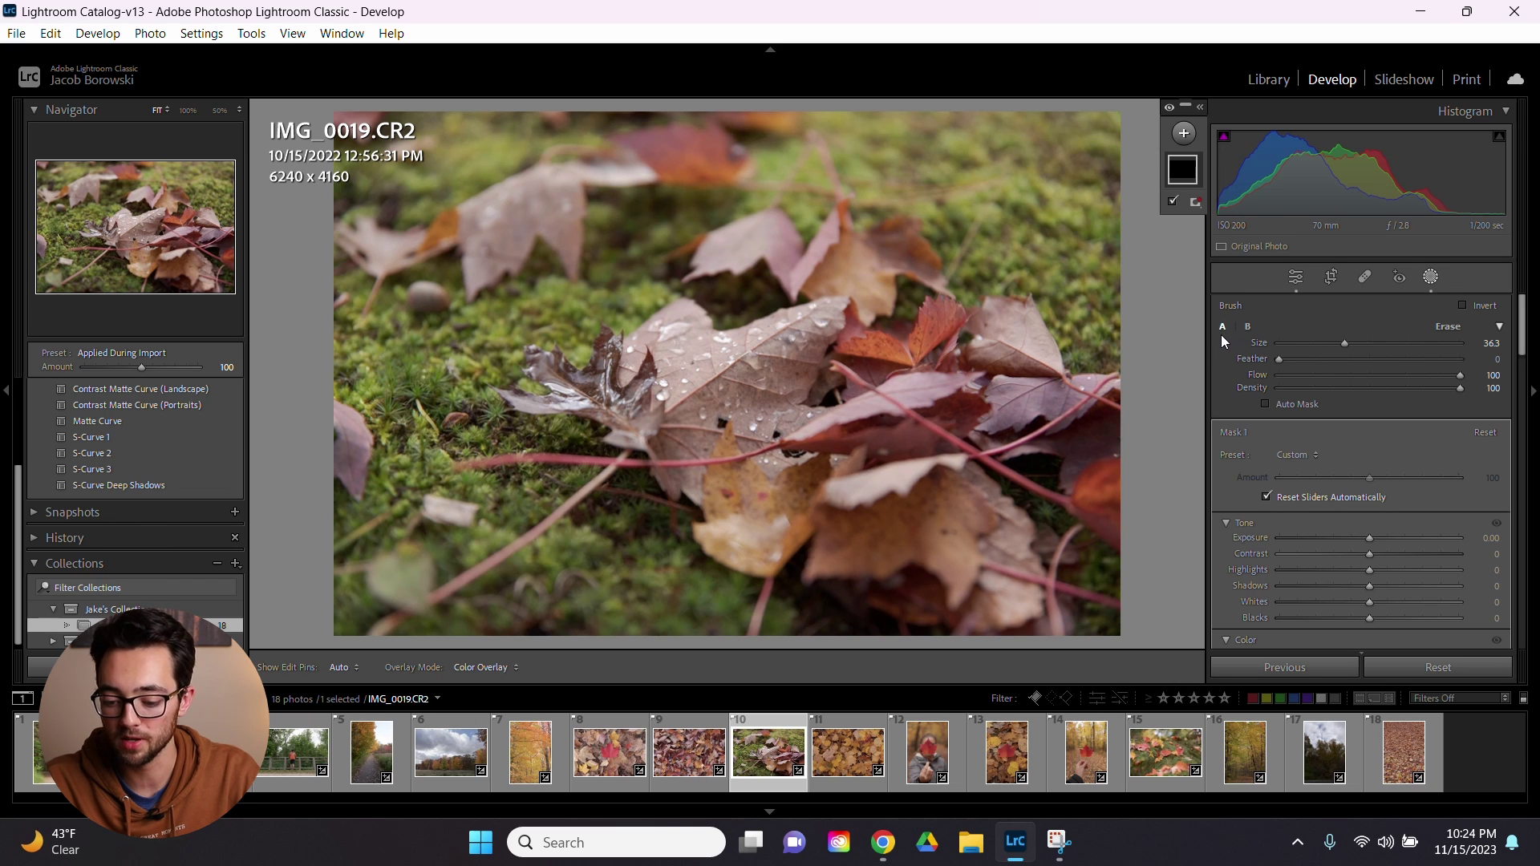
left_click(1248, 326)
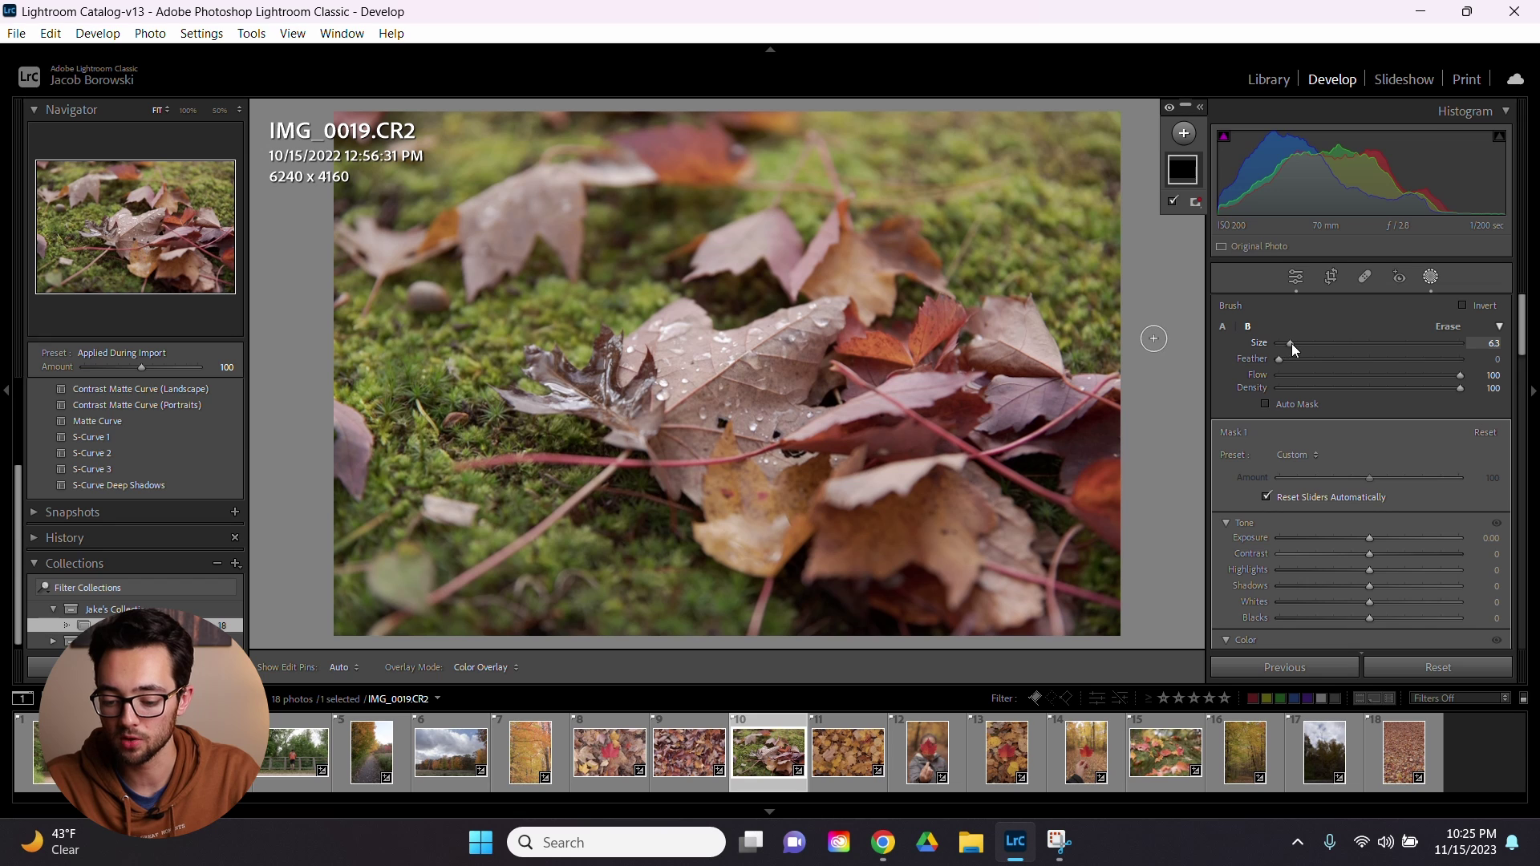
left_click_drag(1286, 343, 1289, 343)
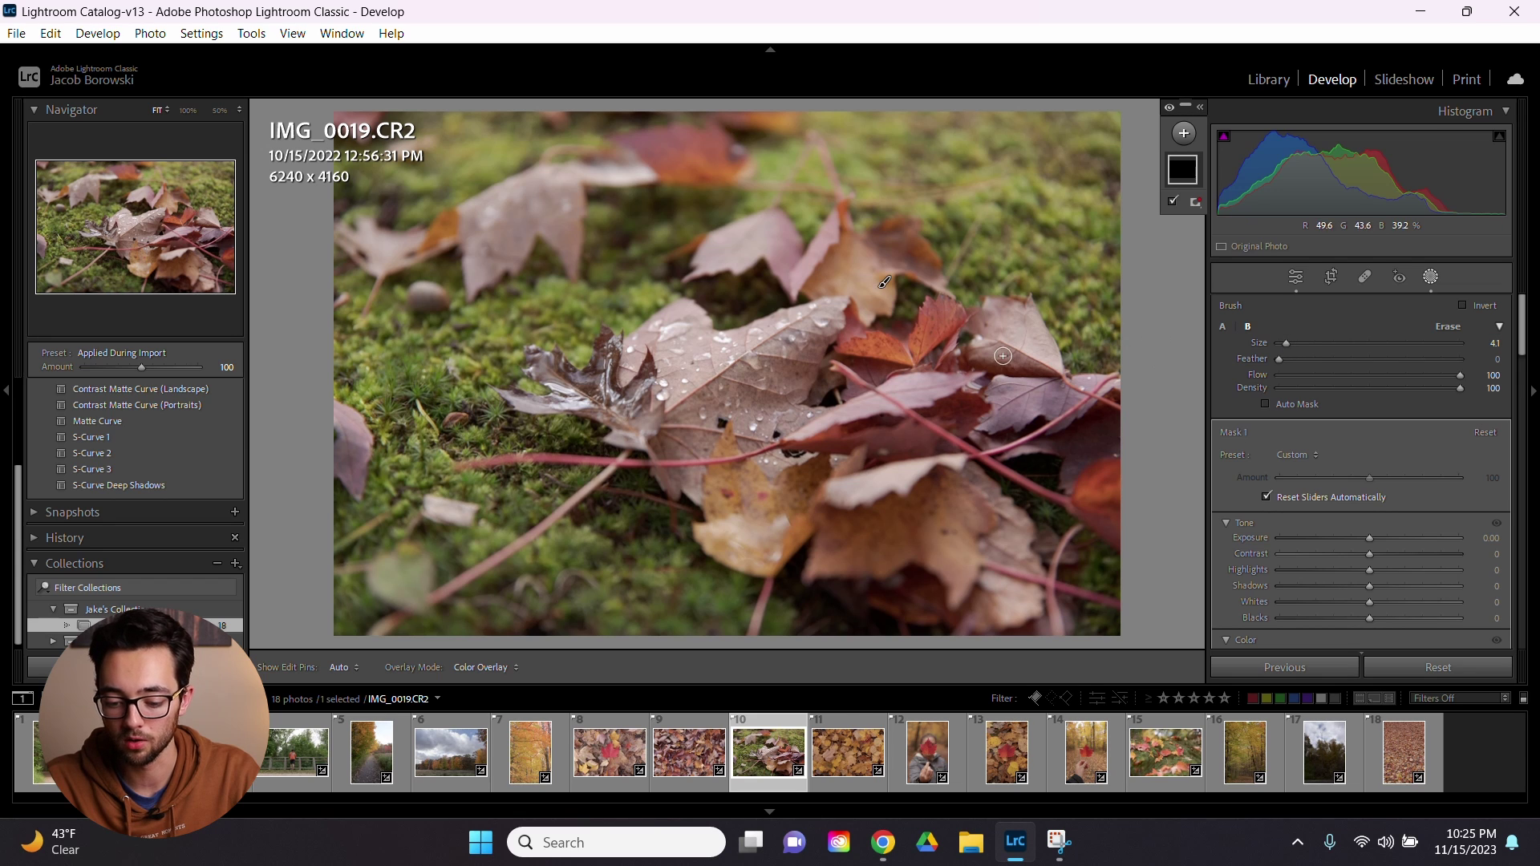
left_click_drag(577, 403, 688, 436)
key("ctrl+z")
Step: Paint the mask over the red leaf with brush A, then erase it and undo that change
key("slash")
mouse_move(905, 493)
left_mouse_down()
mouse_move(920, 457)
mouse_move(910, 377)
left_mouse_up()
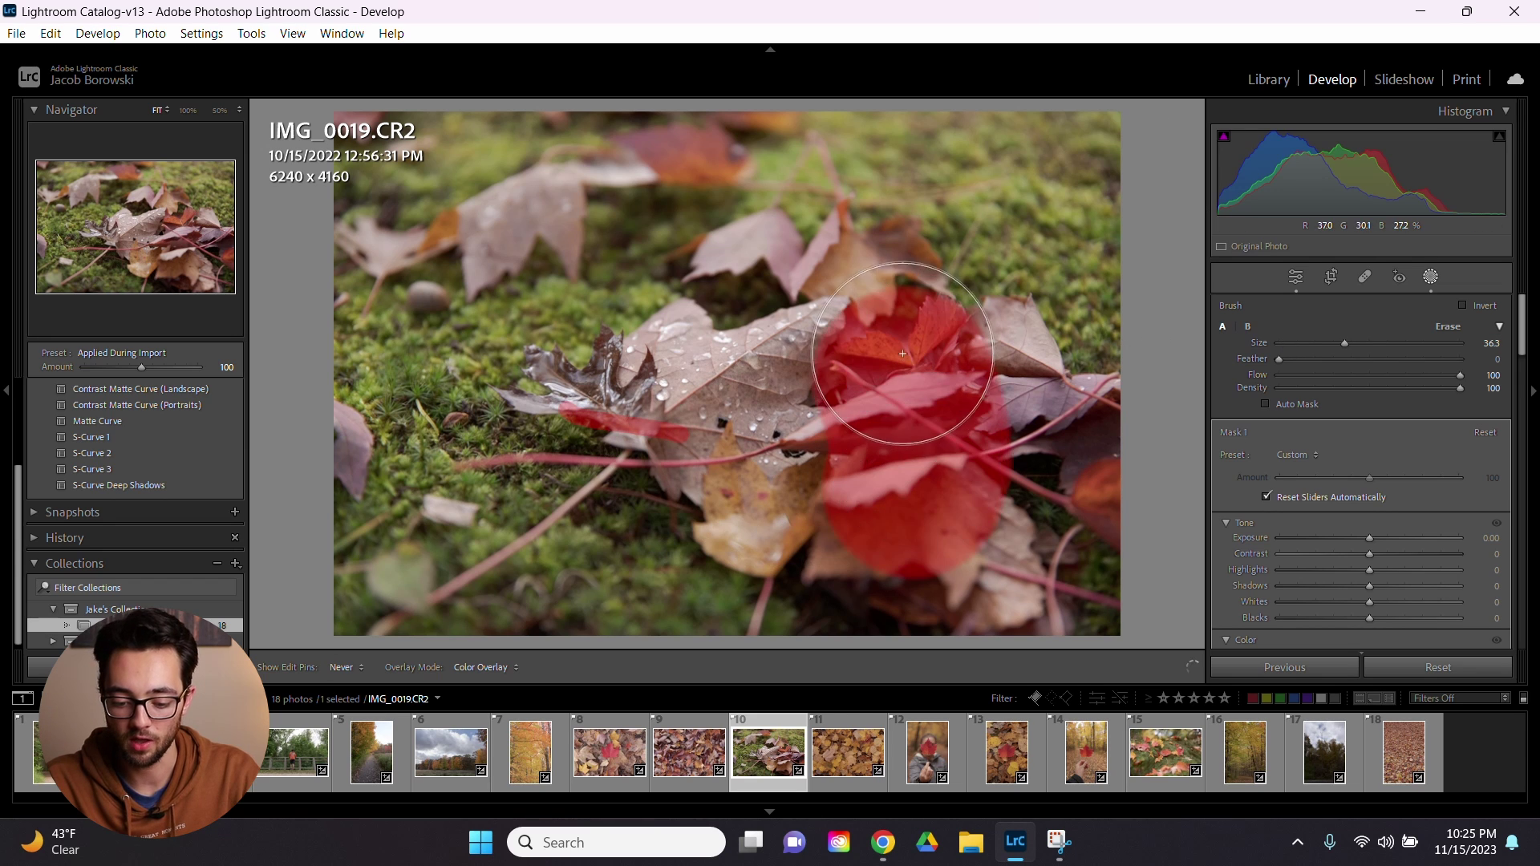
left_click(1451, 327)
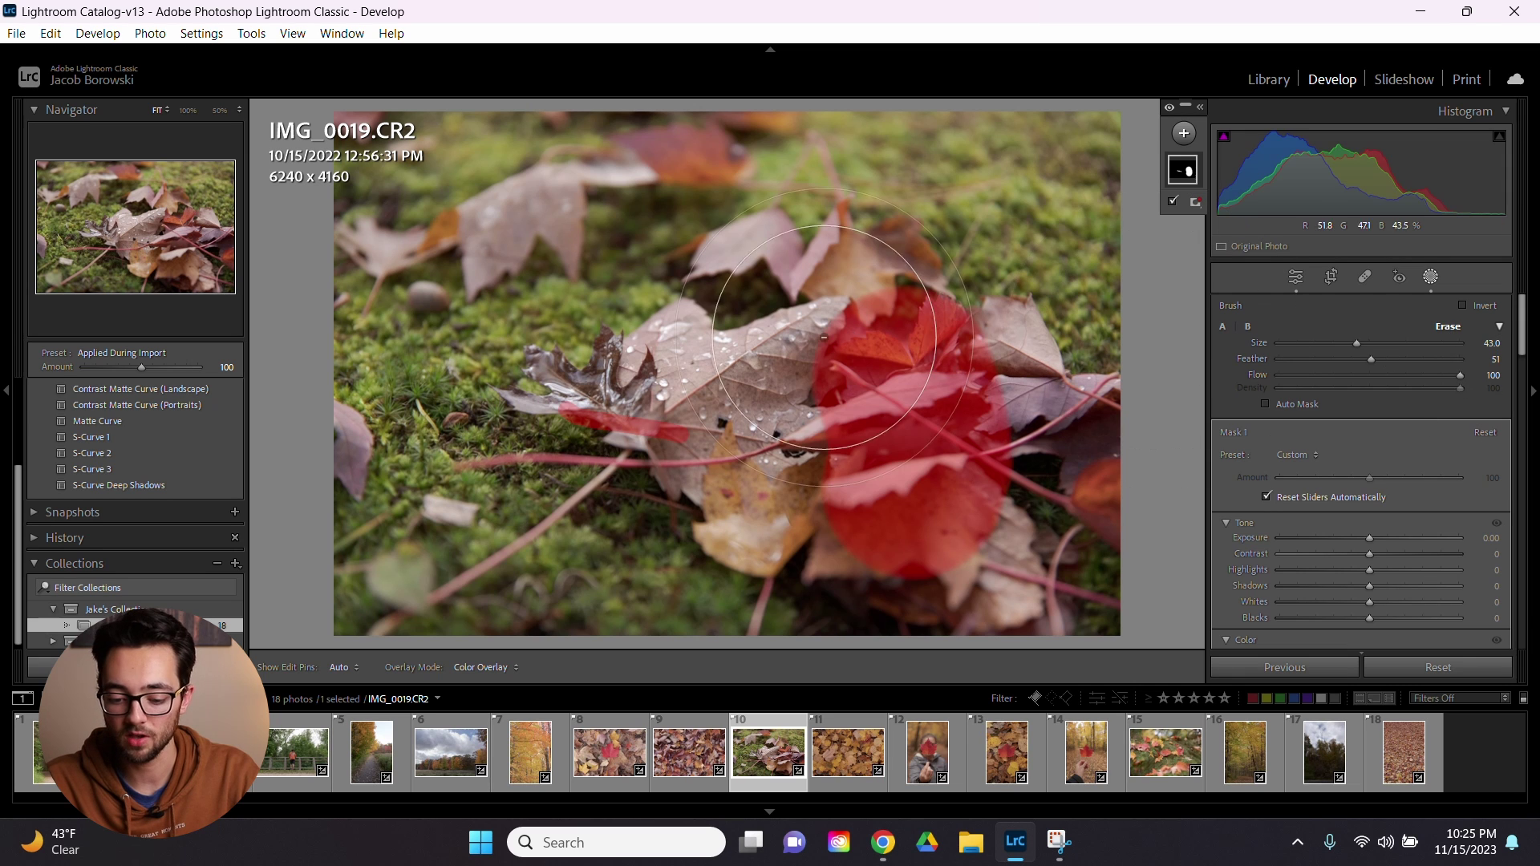
left_click_drag(828, 273, 914, 498)
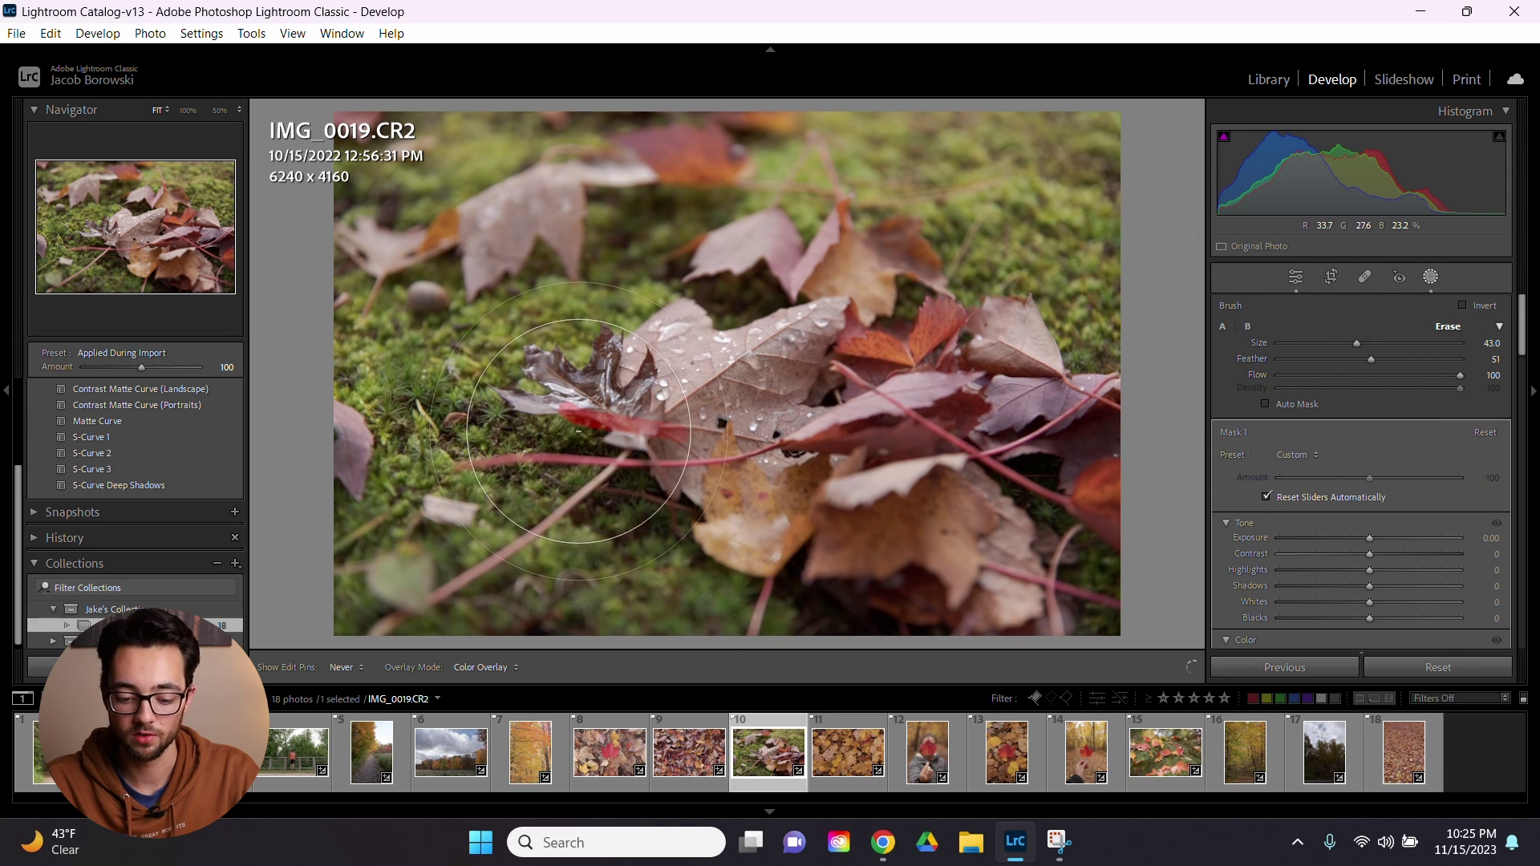
key("h")
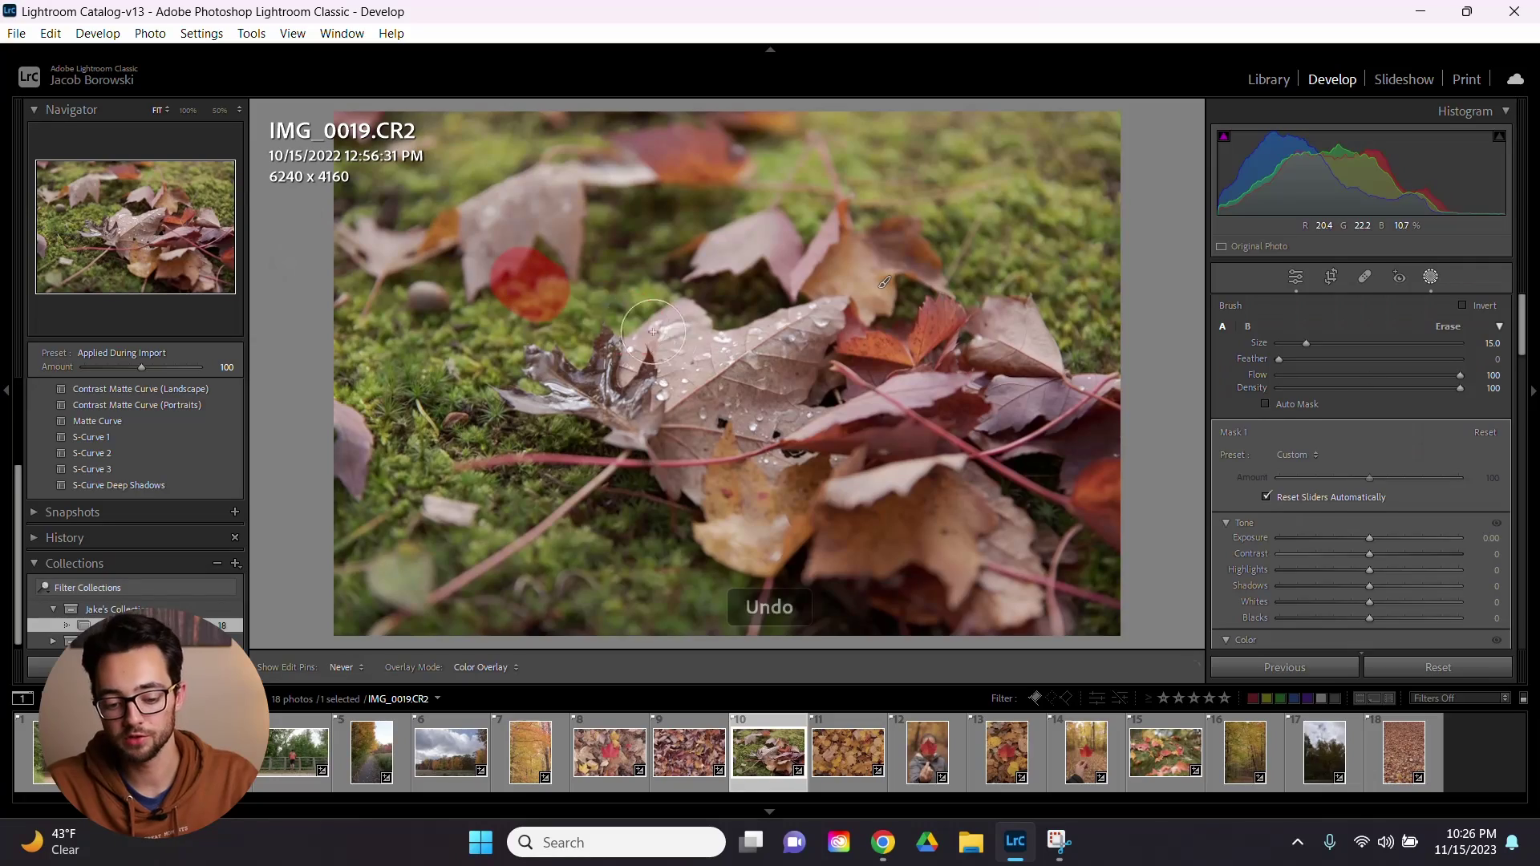
Step: Paint the mask along the upper-left leaf, using Alt to erase stray areas
left_click_drag(653, 331, 664, 333)
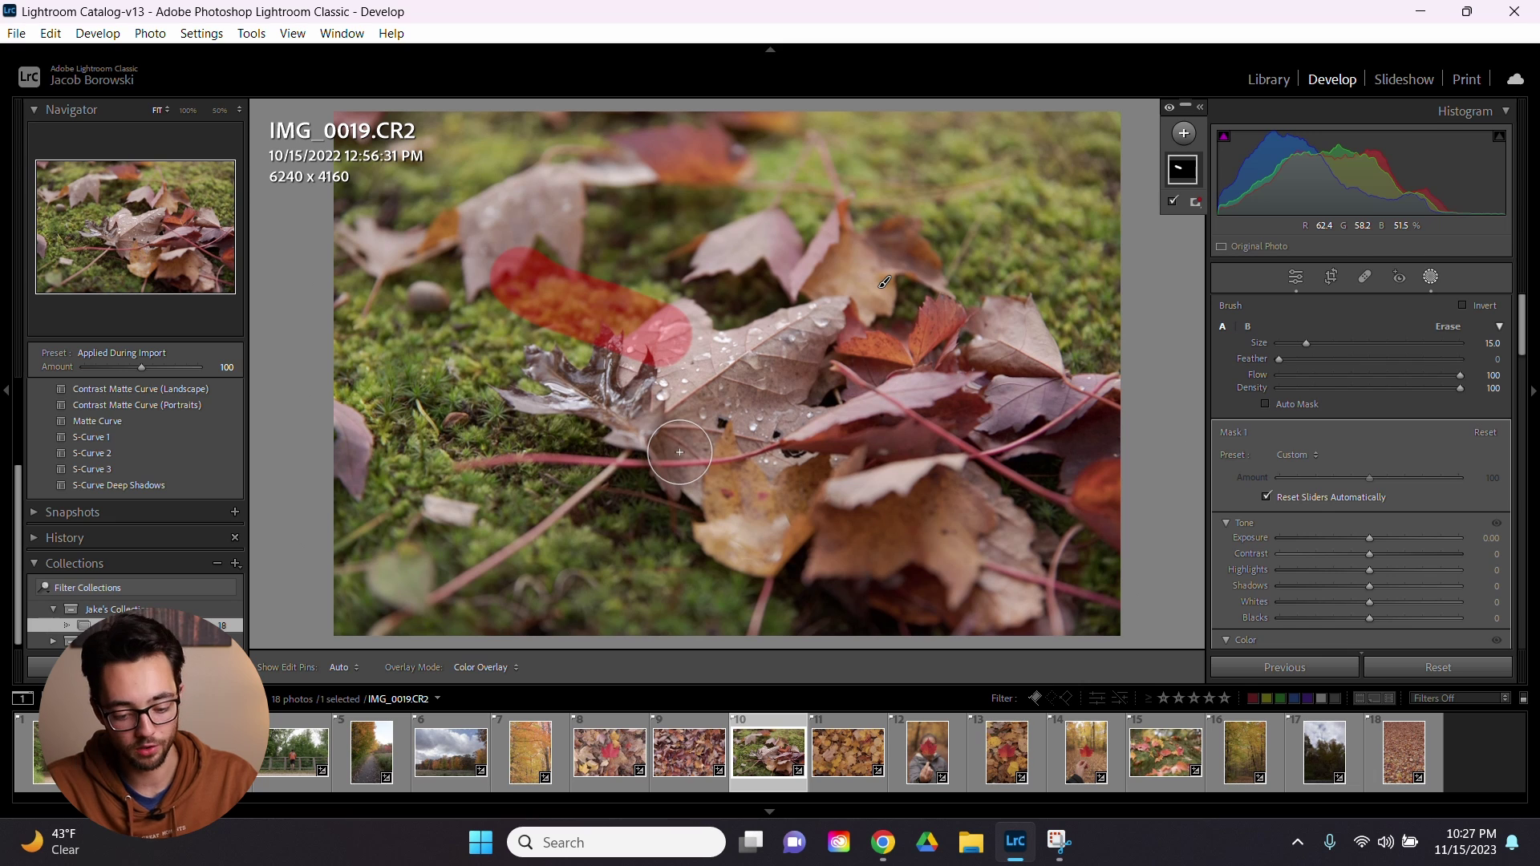
key("alt")
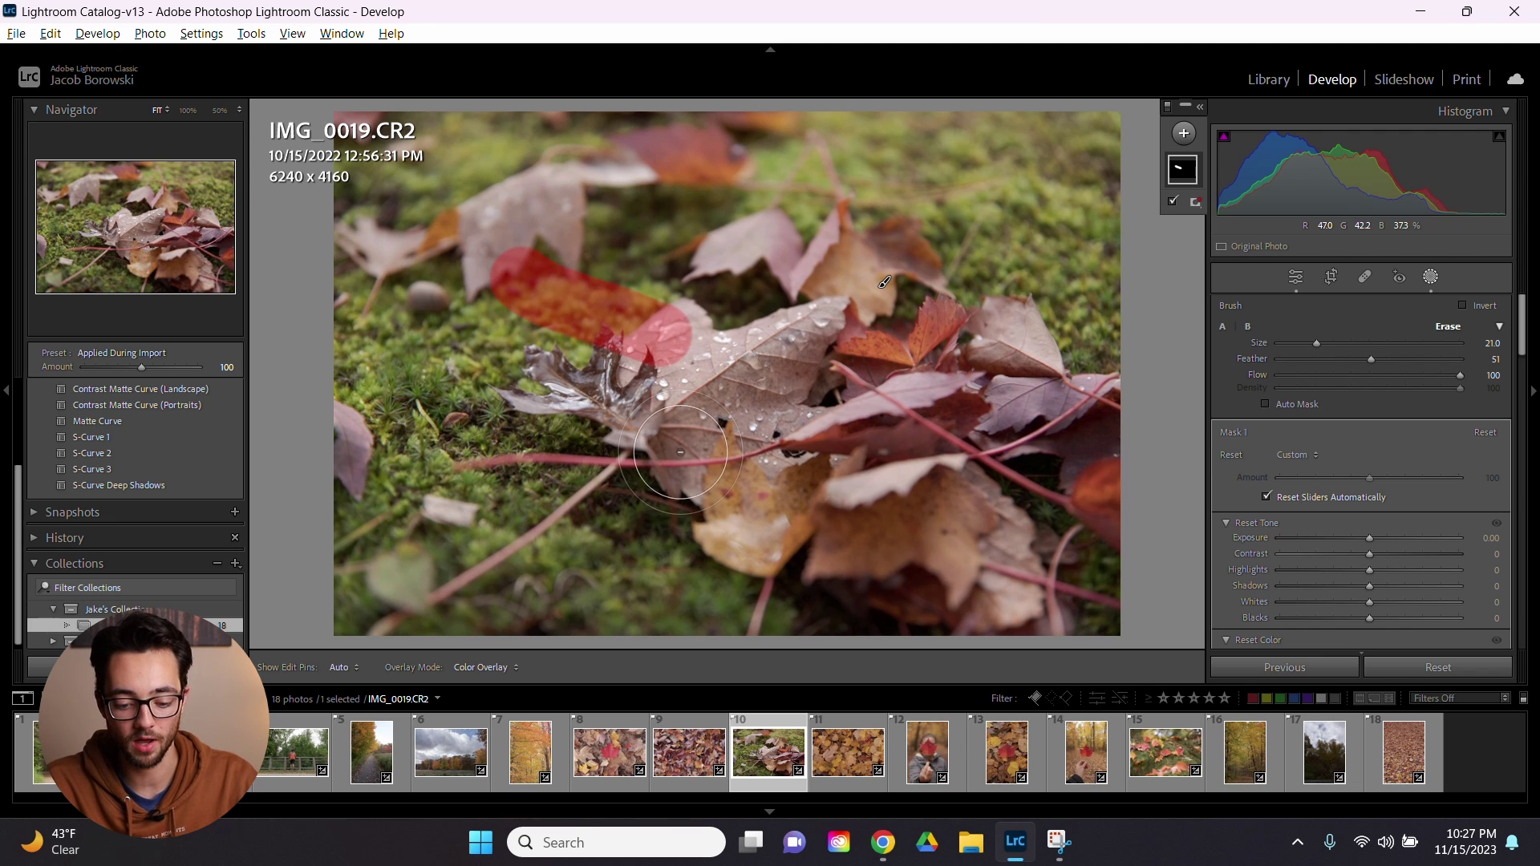
scroll(770, 415, "up", 2)
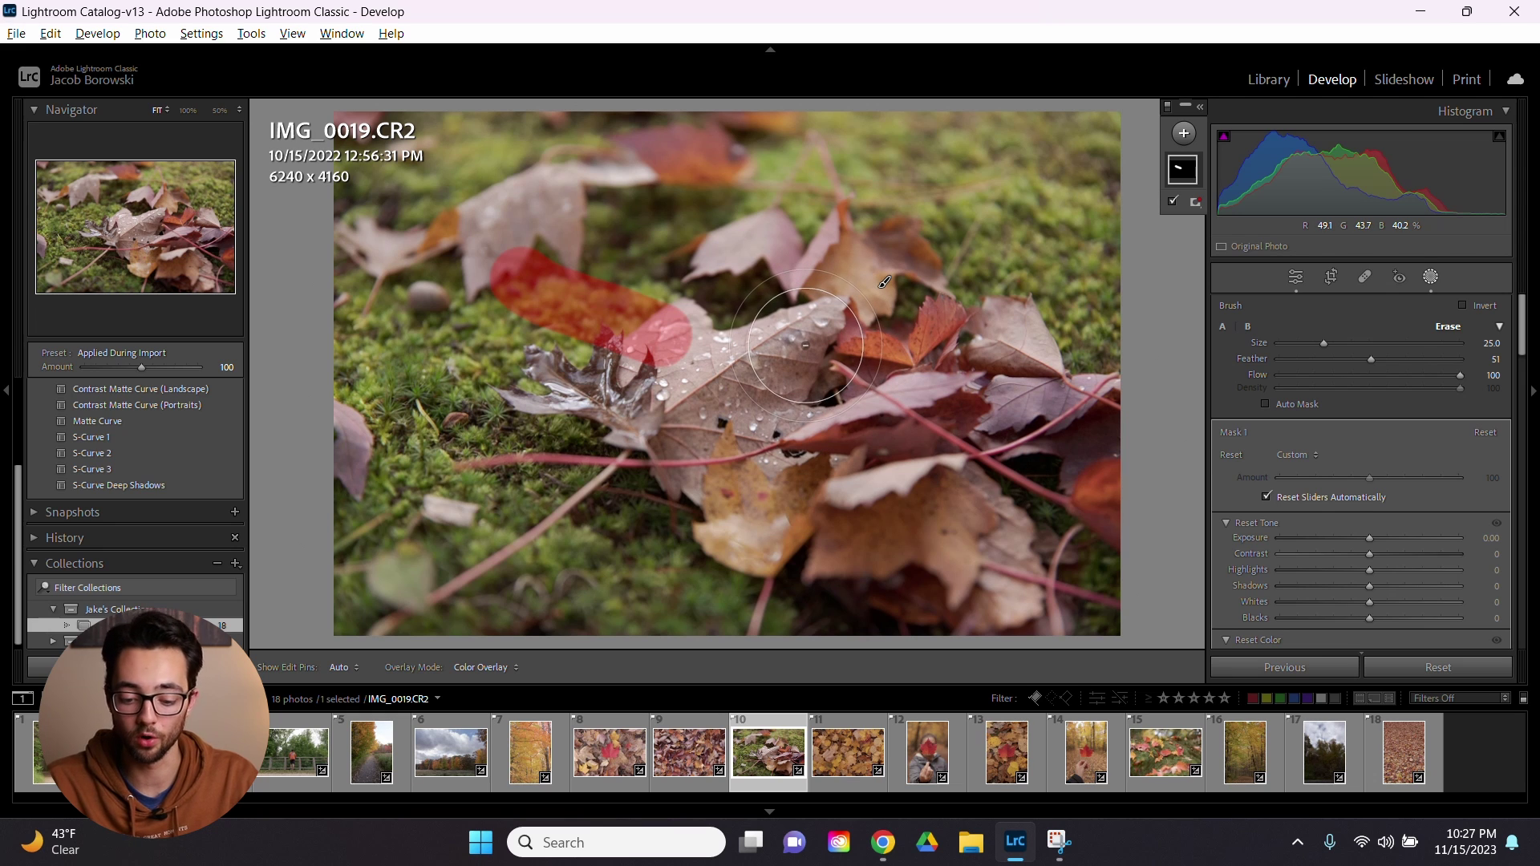
key("h")
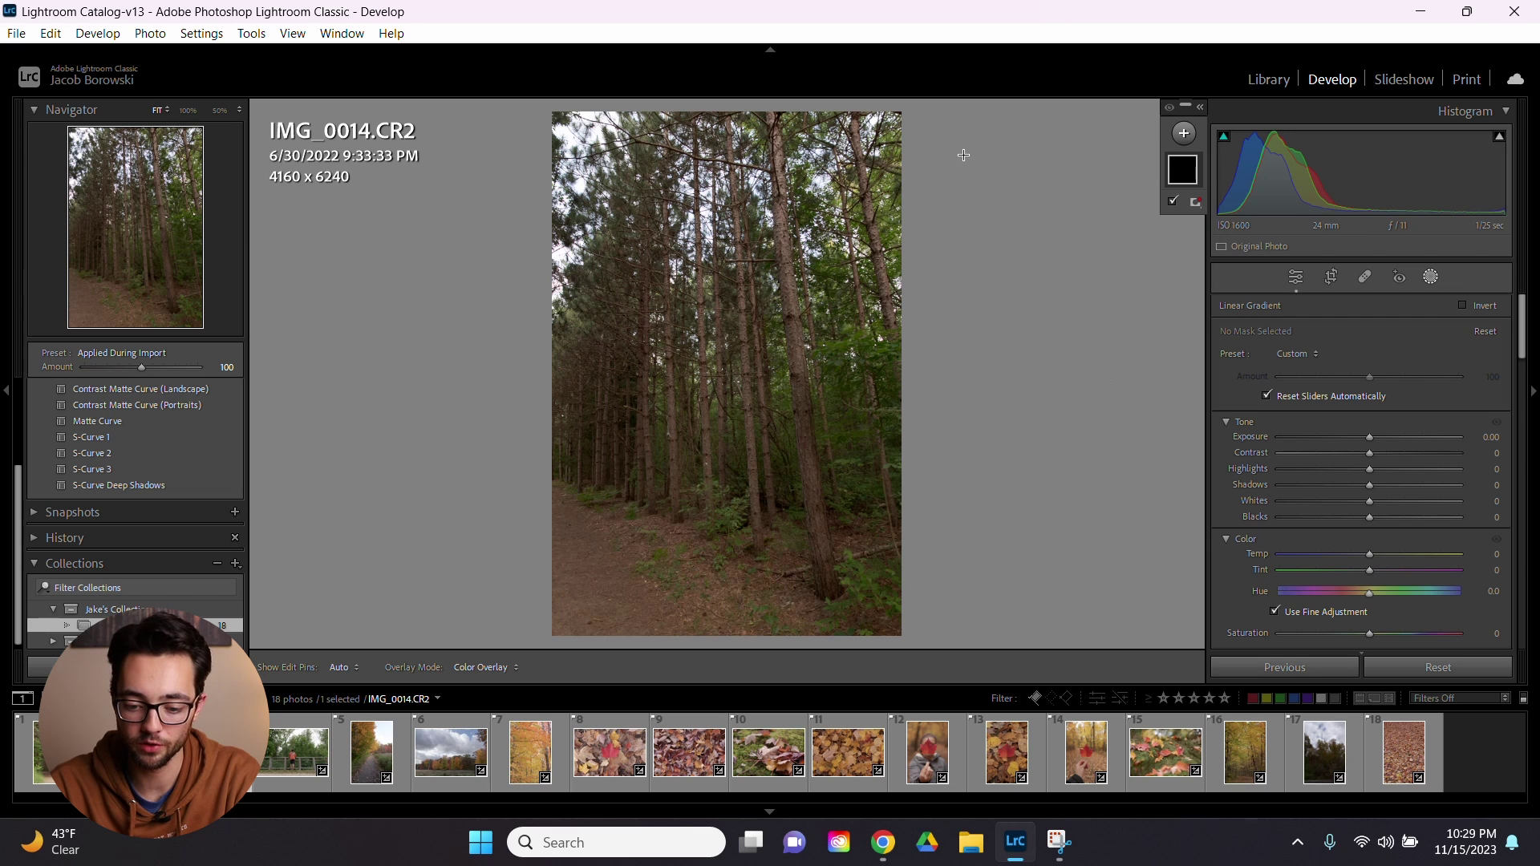
Step: Draw a diagonal linear gradient from the top-right corner and reshape its edges over the canopy
left_click_drag(960, 147, 562, 463)
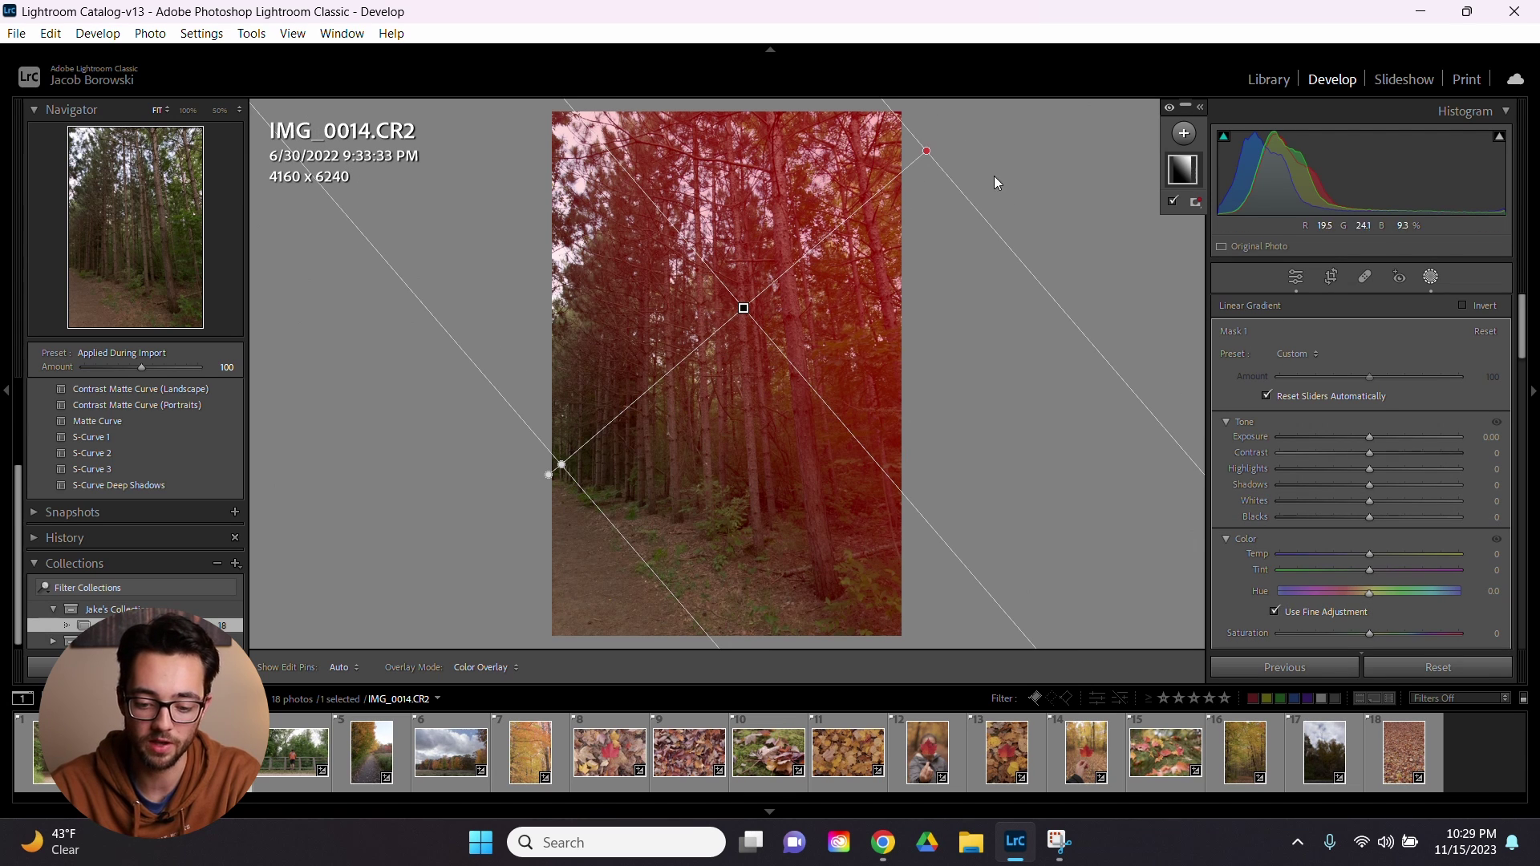
left_click_drag(927, 152, 805, 224)
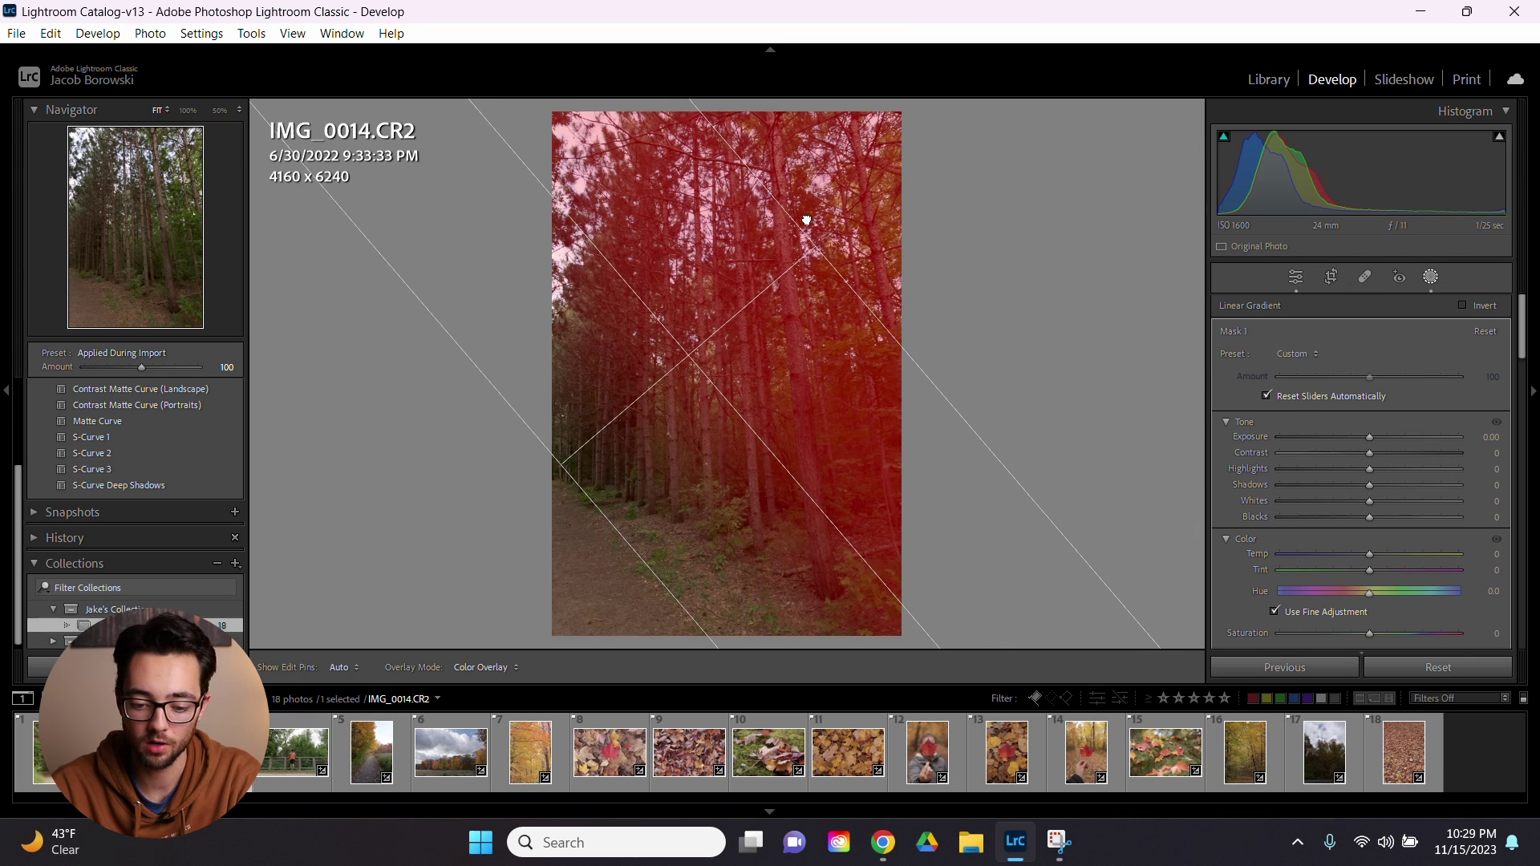
mouse_move(561, 460)
left_mouse_down()
mouse_move(623, 416)
mouse_move(555, 471)
left_mouse_up()
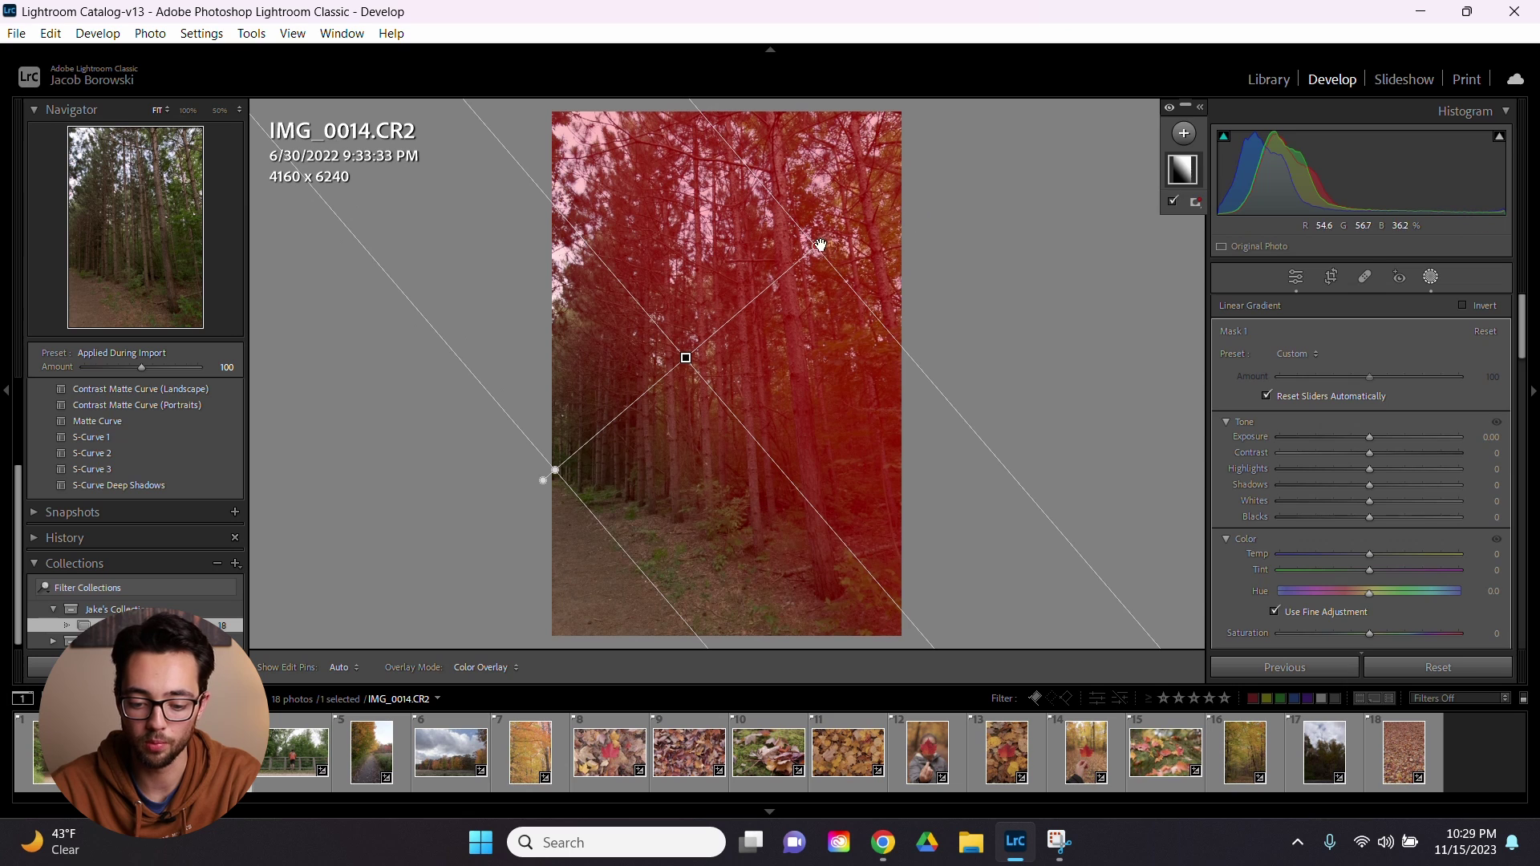
left_click_drag(819, 244, 851, 215)
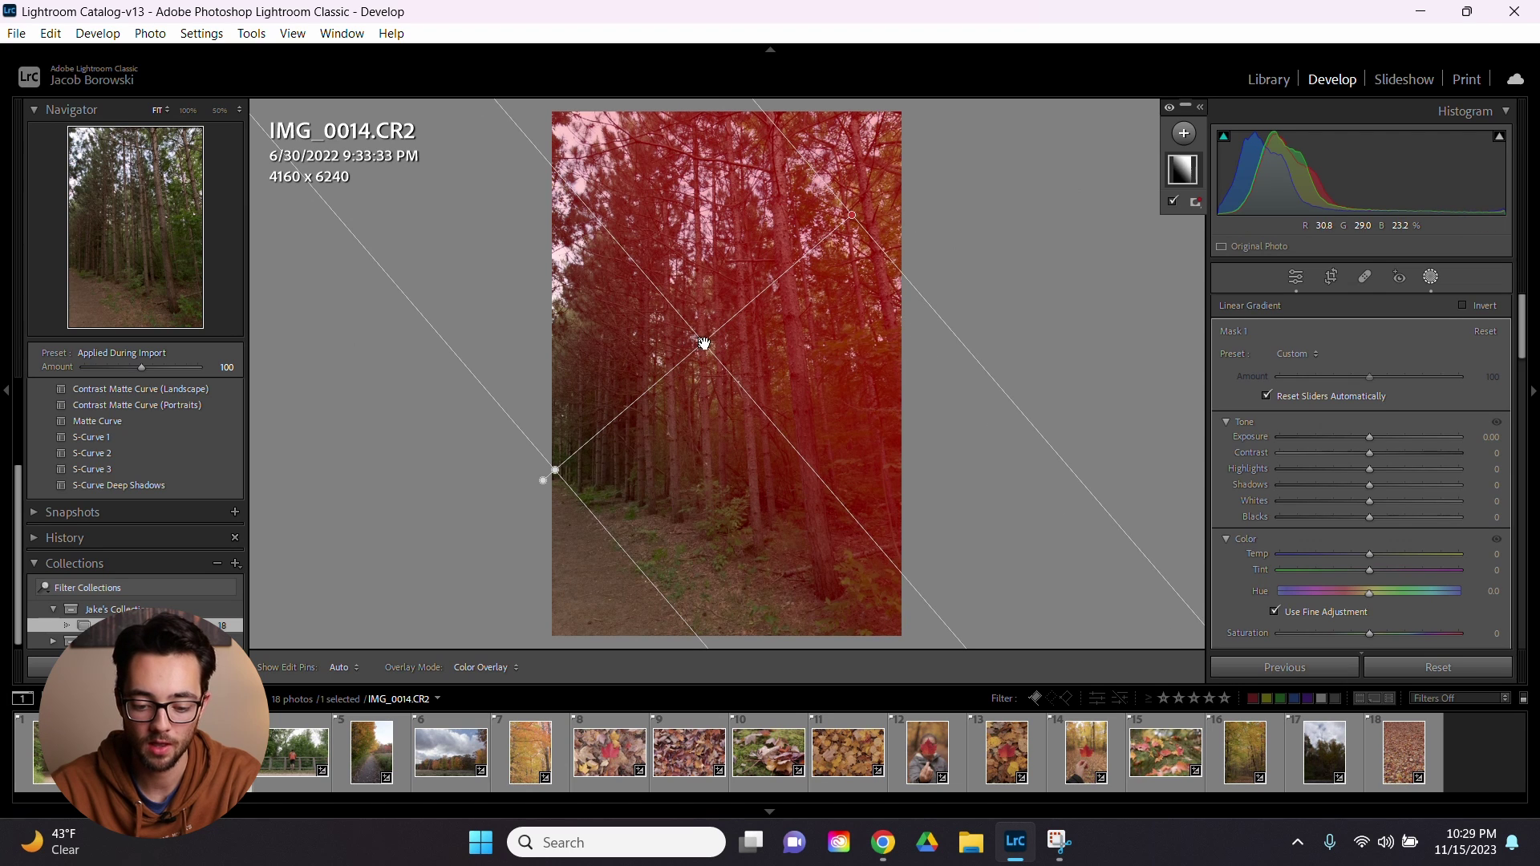
left_click_drag(703, 344, 763, 264)
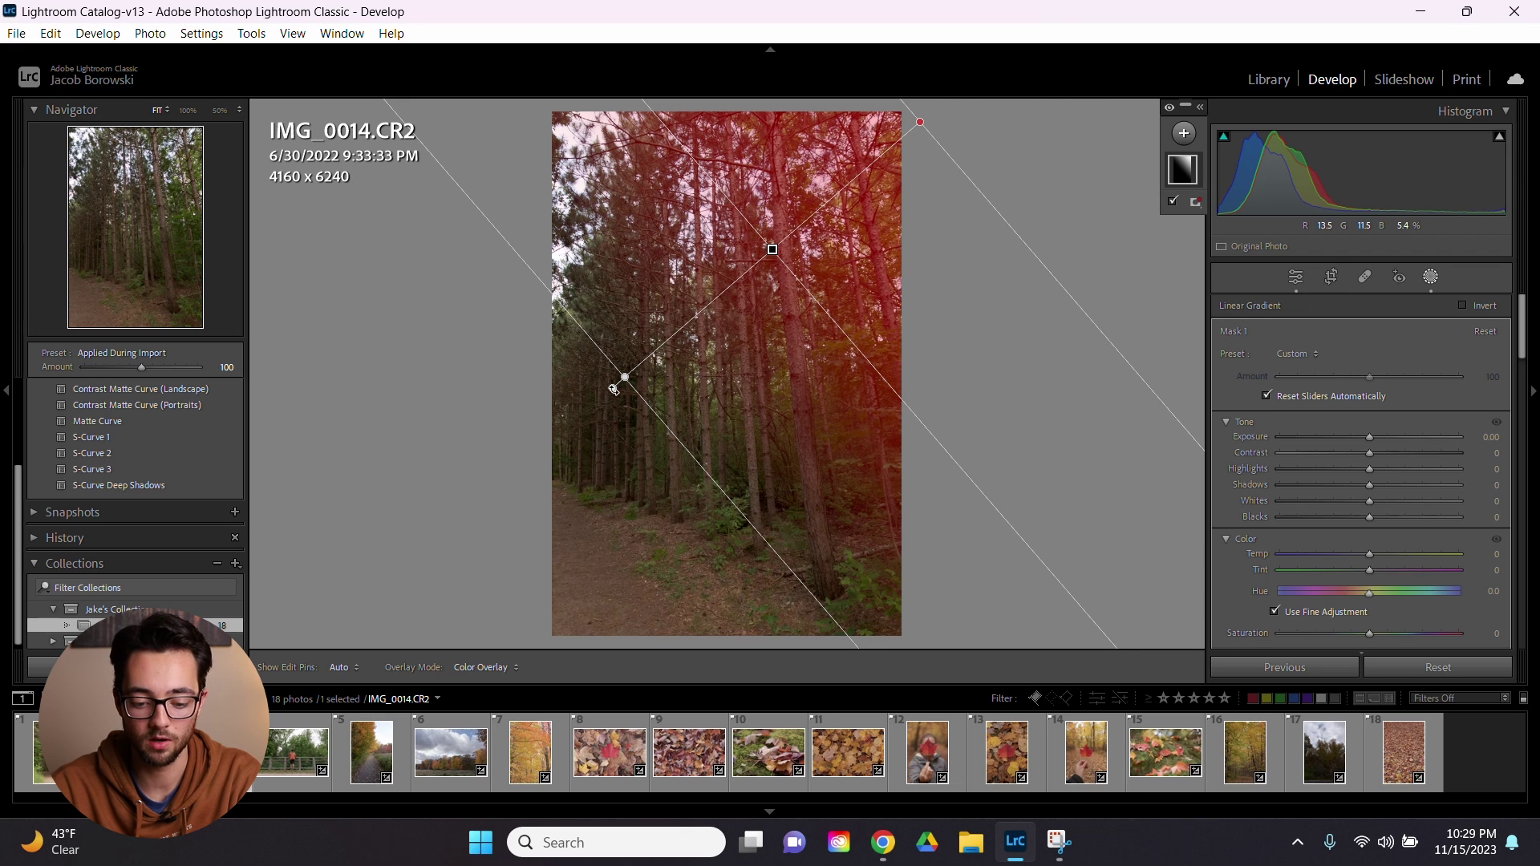
mouse_move(613, 390)
left_mouse_down()
mouse_move(605, 365)
mouse_move(666, 397)
mouse_move(612, 377)
left_mouse_up()
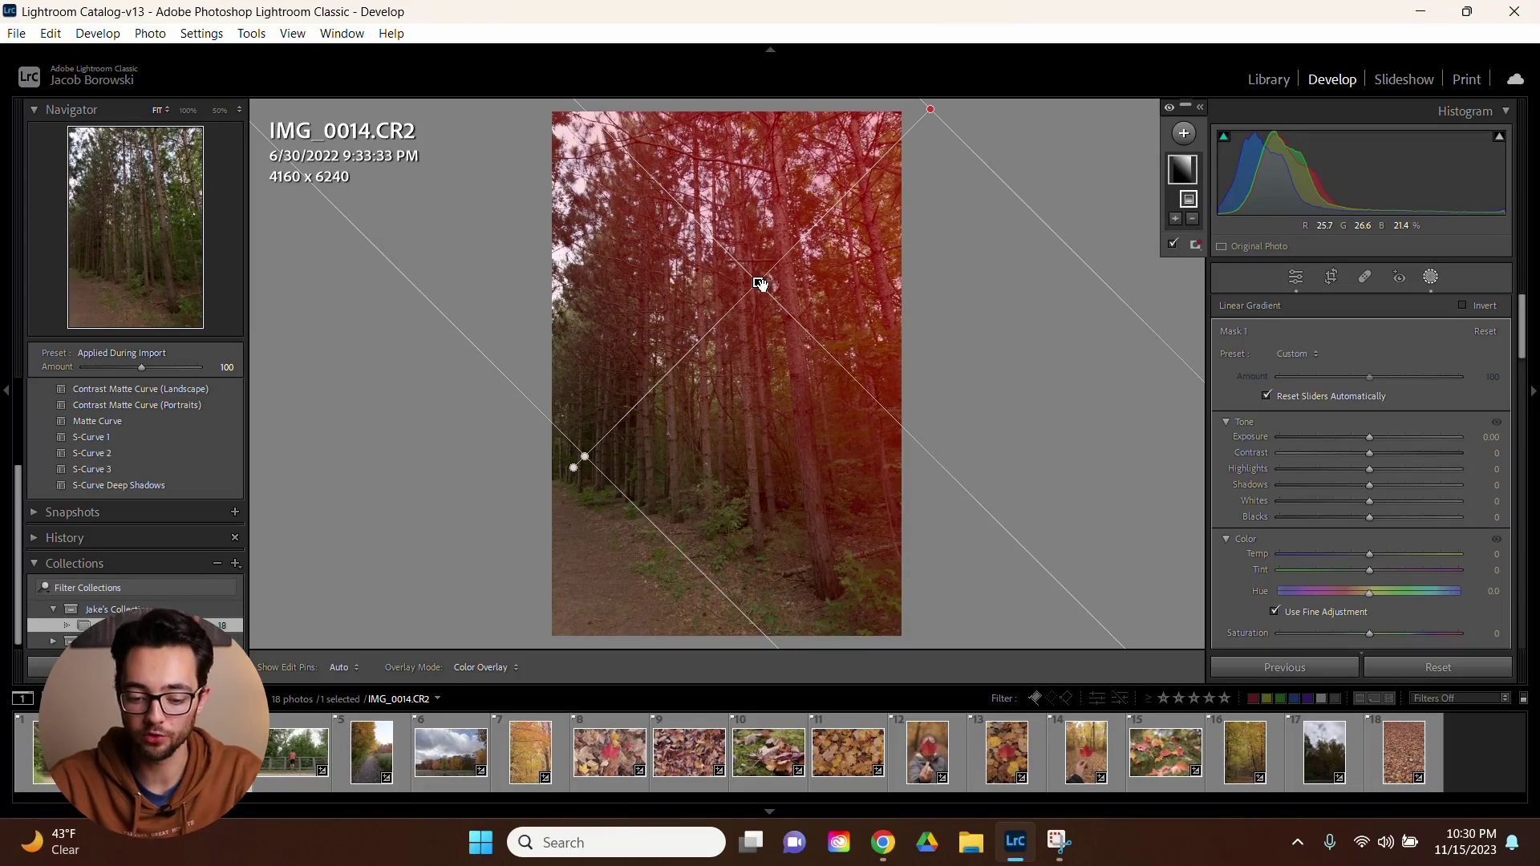
Step: Set the gradient's exposure to -1.25, tilt its lower-left end up, and close Masking
left_click_drag(1371, 436, 1335, 441)
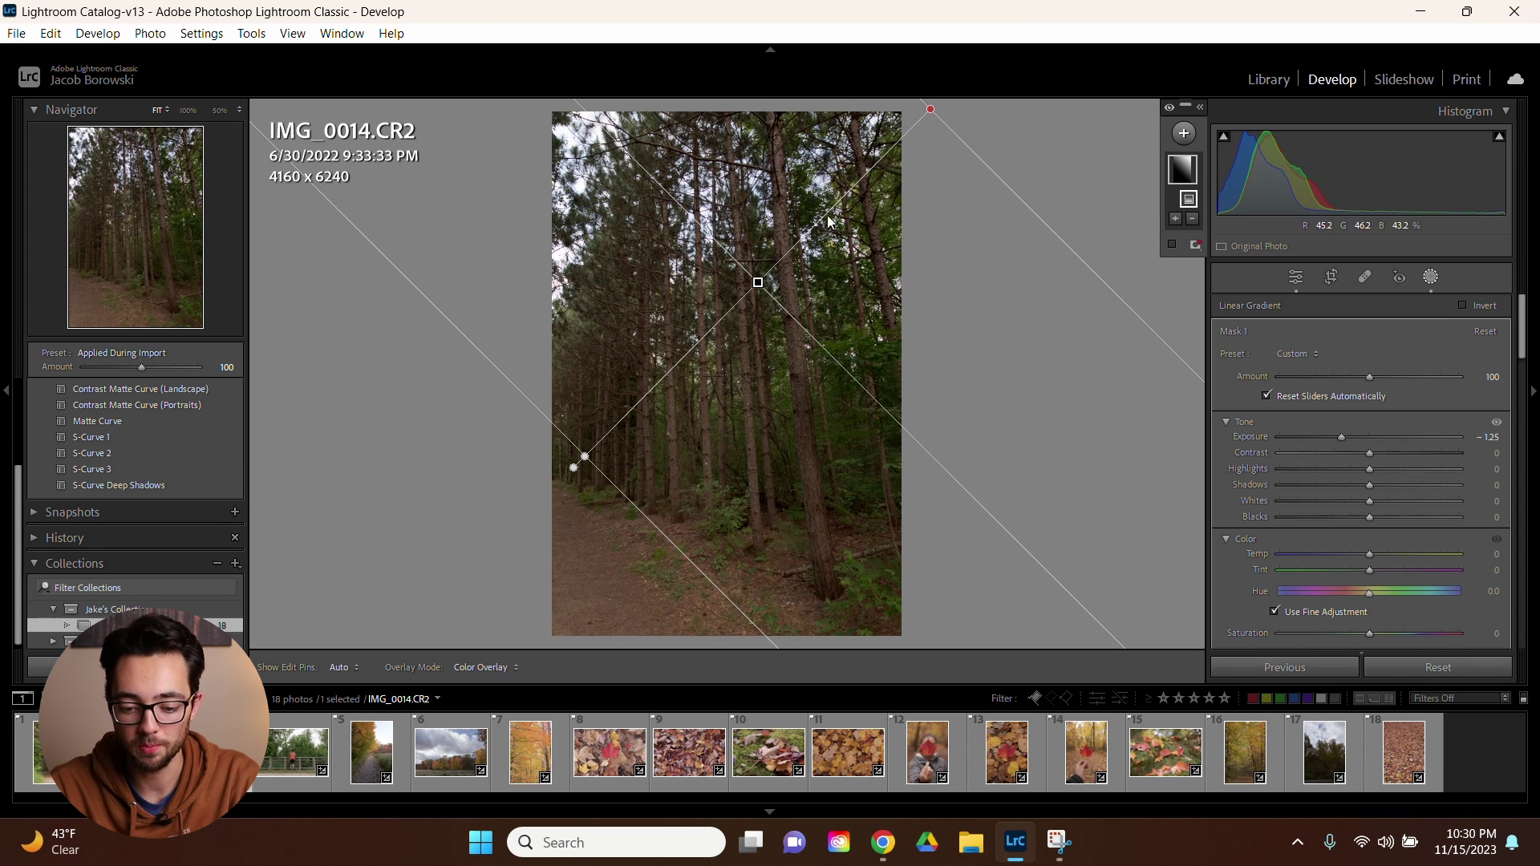
left_click_drag(588, 454, 585, 410)
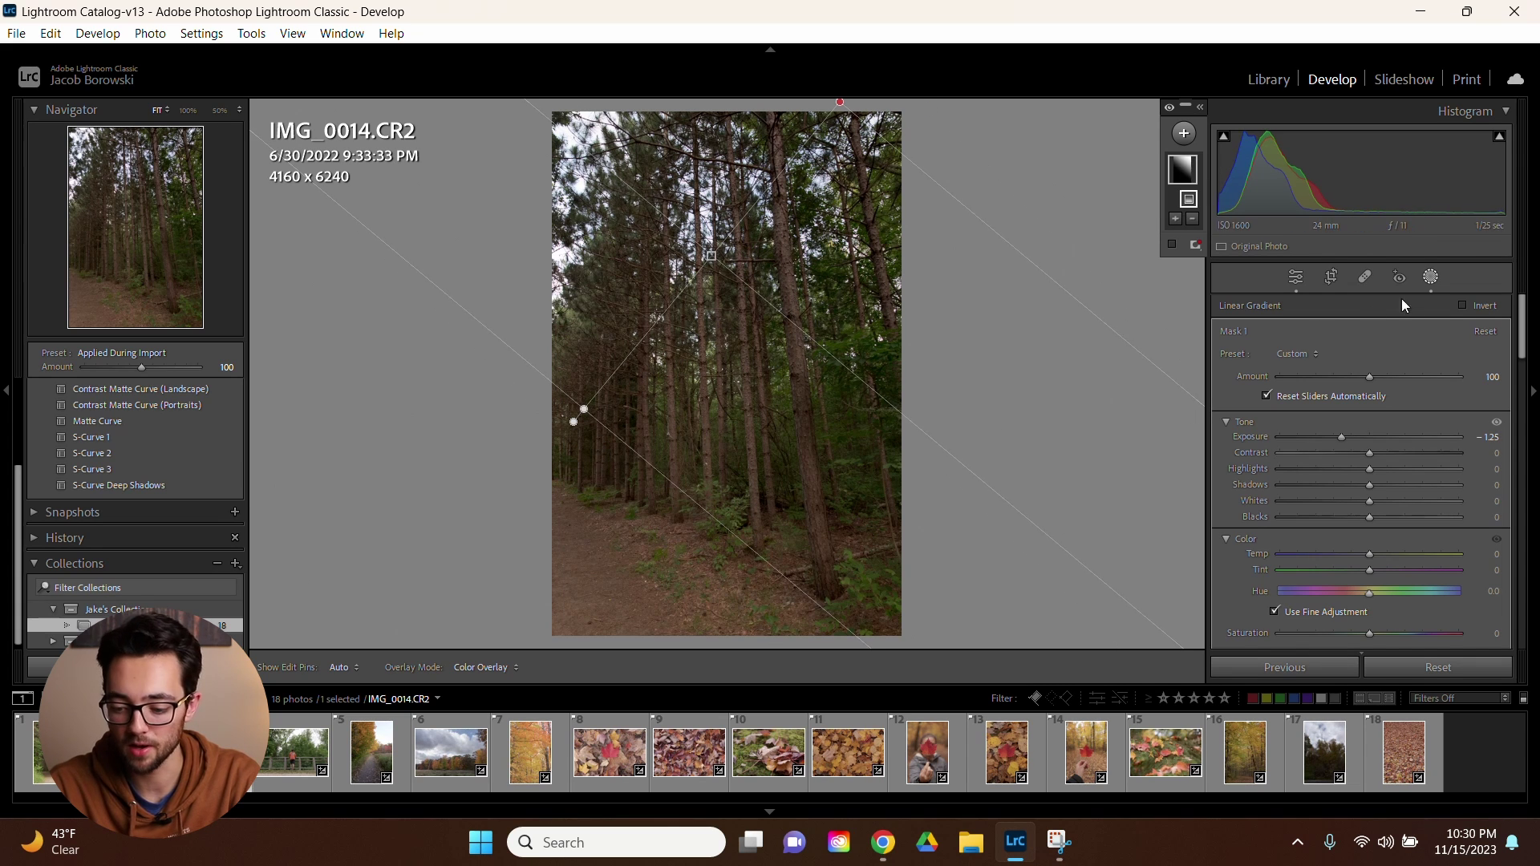
left_click(1436, 279)
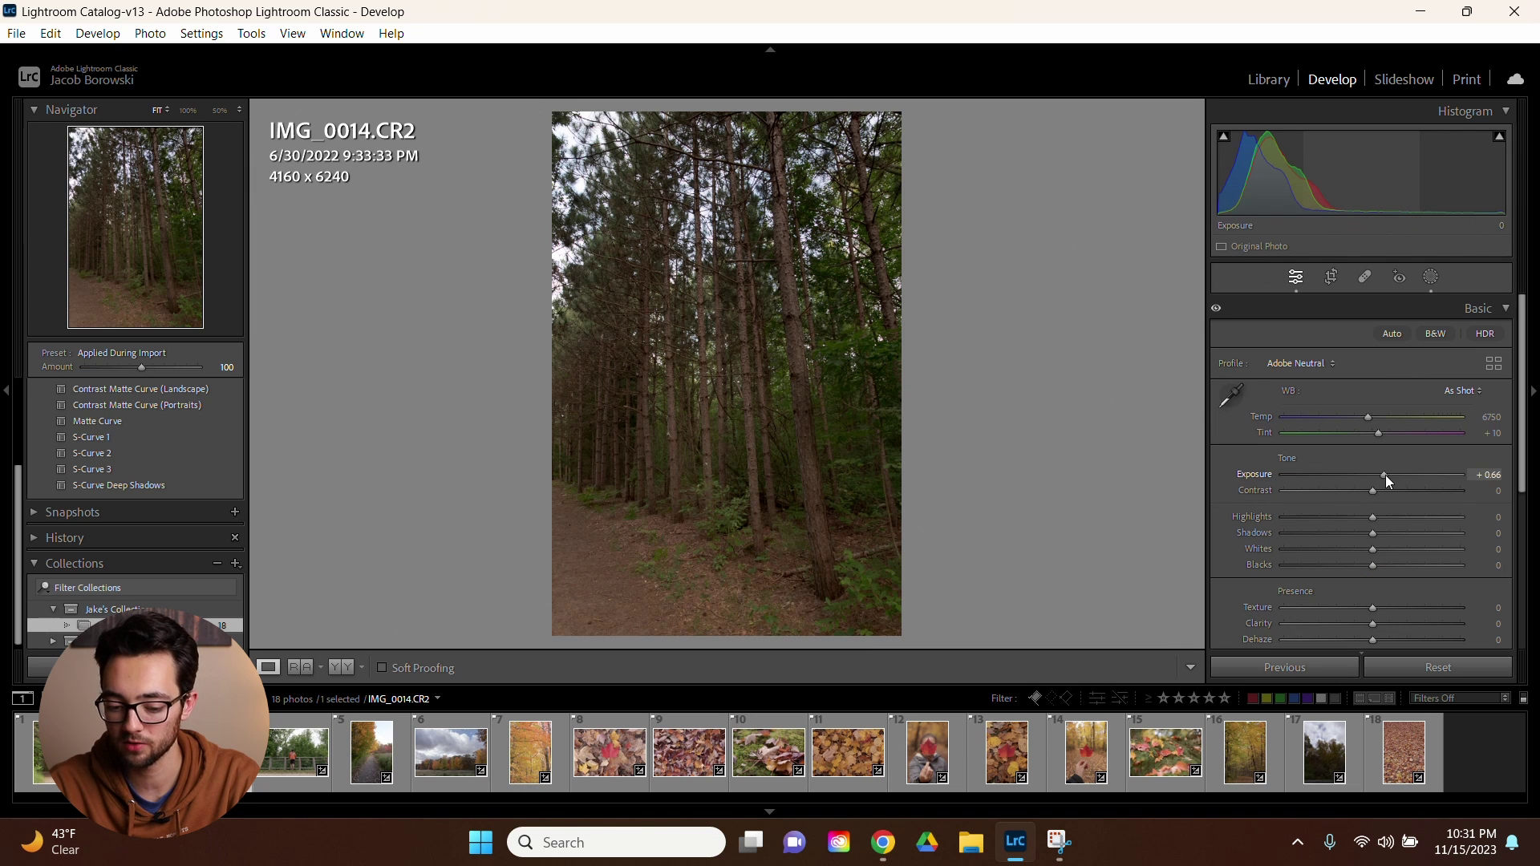
Step: Raise the forest path photo's exposure slightly to +0.79
left_click_drag(1384, 475, 1384, 476)
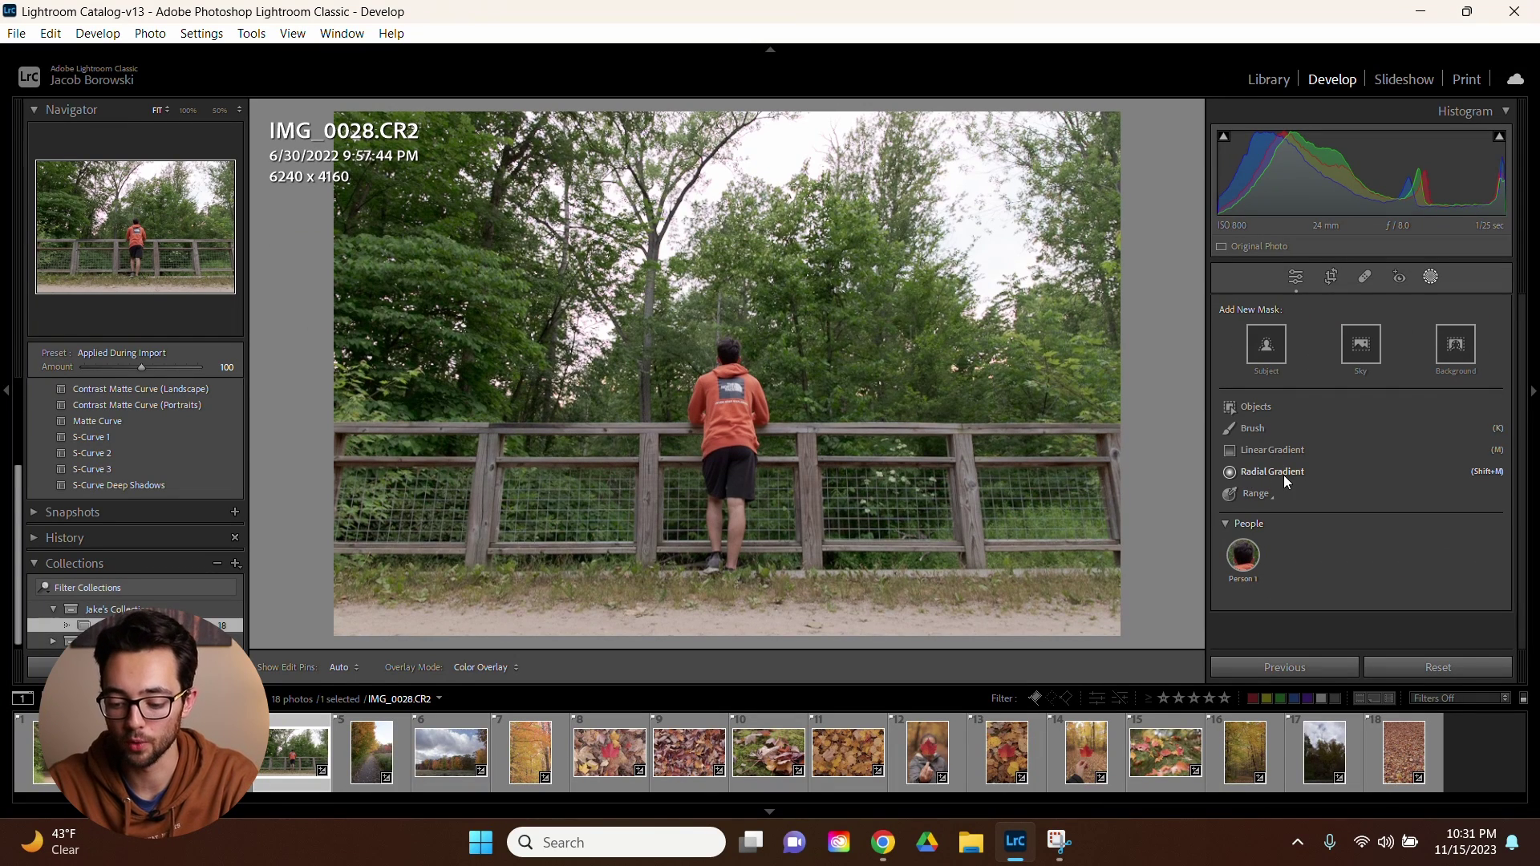
Step: Draw a radial gradient around the man and reshape it into a tall oval fitting him
left_click(1272, 473)
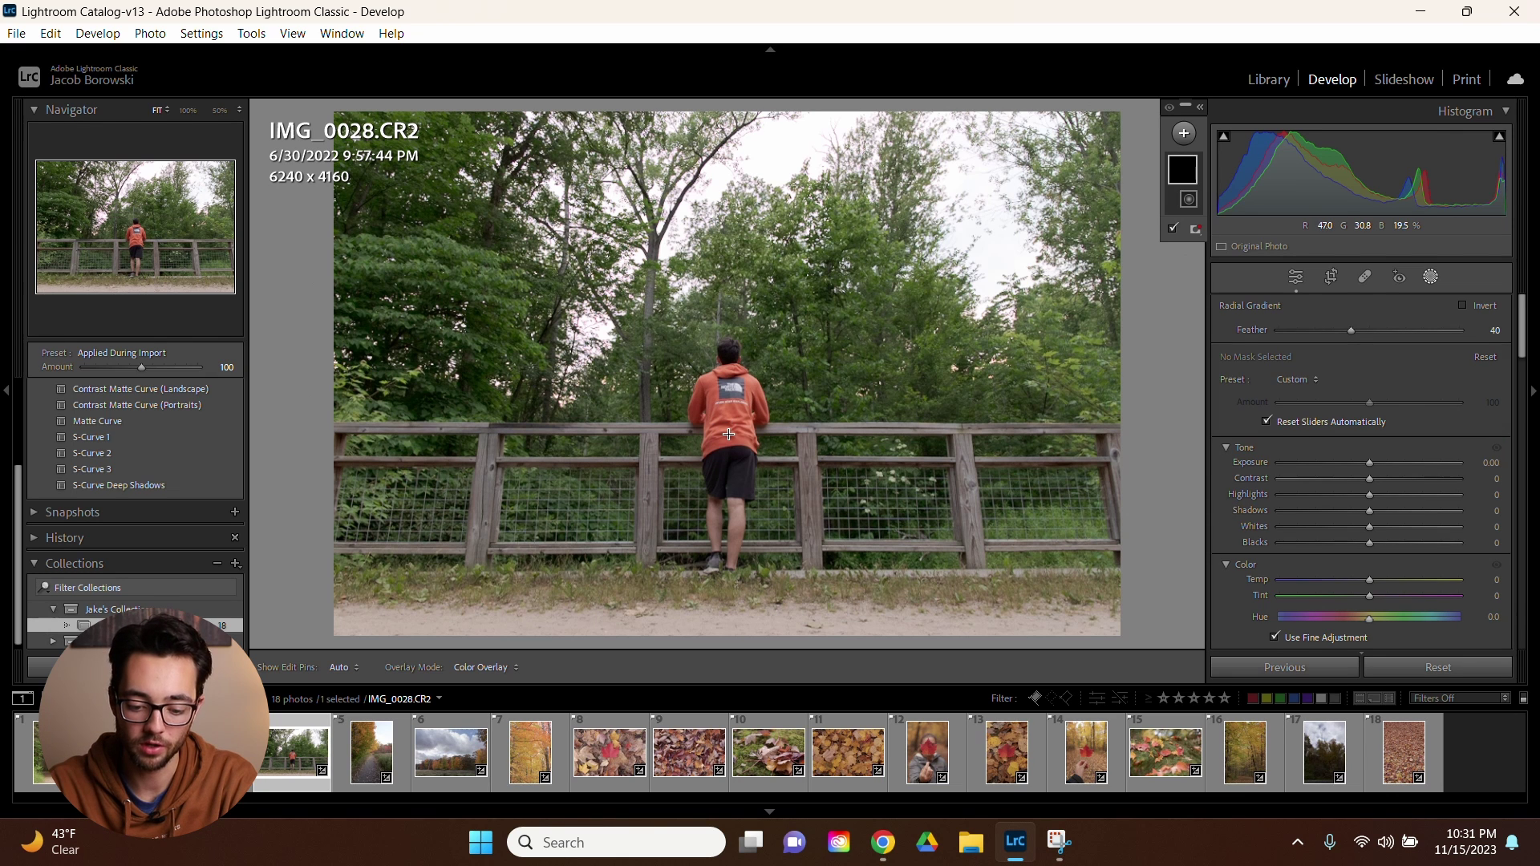
left_click_drag(729, 434, 866, 243)
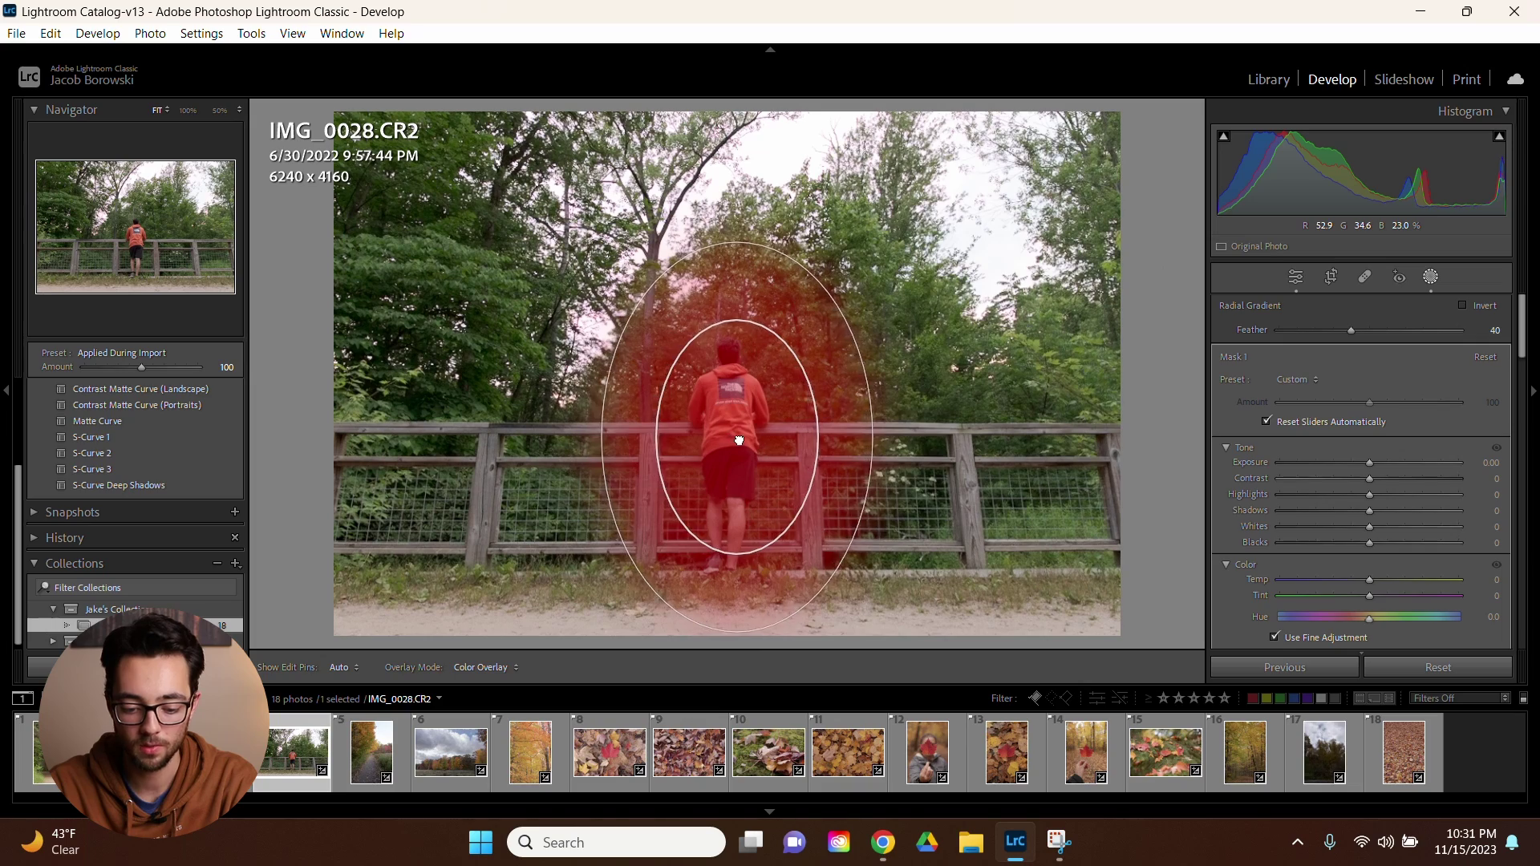
mouse_move(732, 438)
left_mouse_down()
mouse_move(928, 440)
mouse_move(817, 275)
mouse_move(550, 425)
mouse_move(698, 390)
mouse_move(704, 447)
left_mouse_up()
left_click_drag(867, 451, 848, 448)
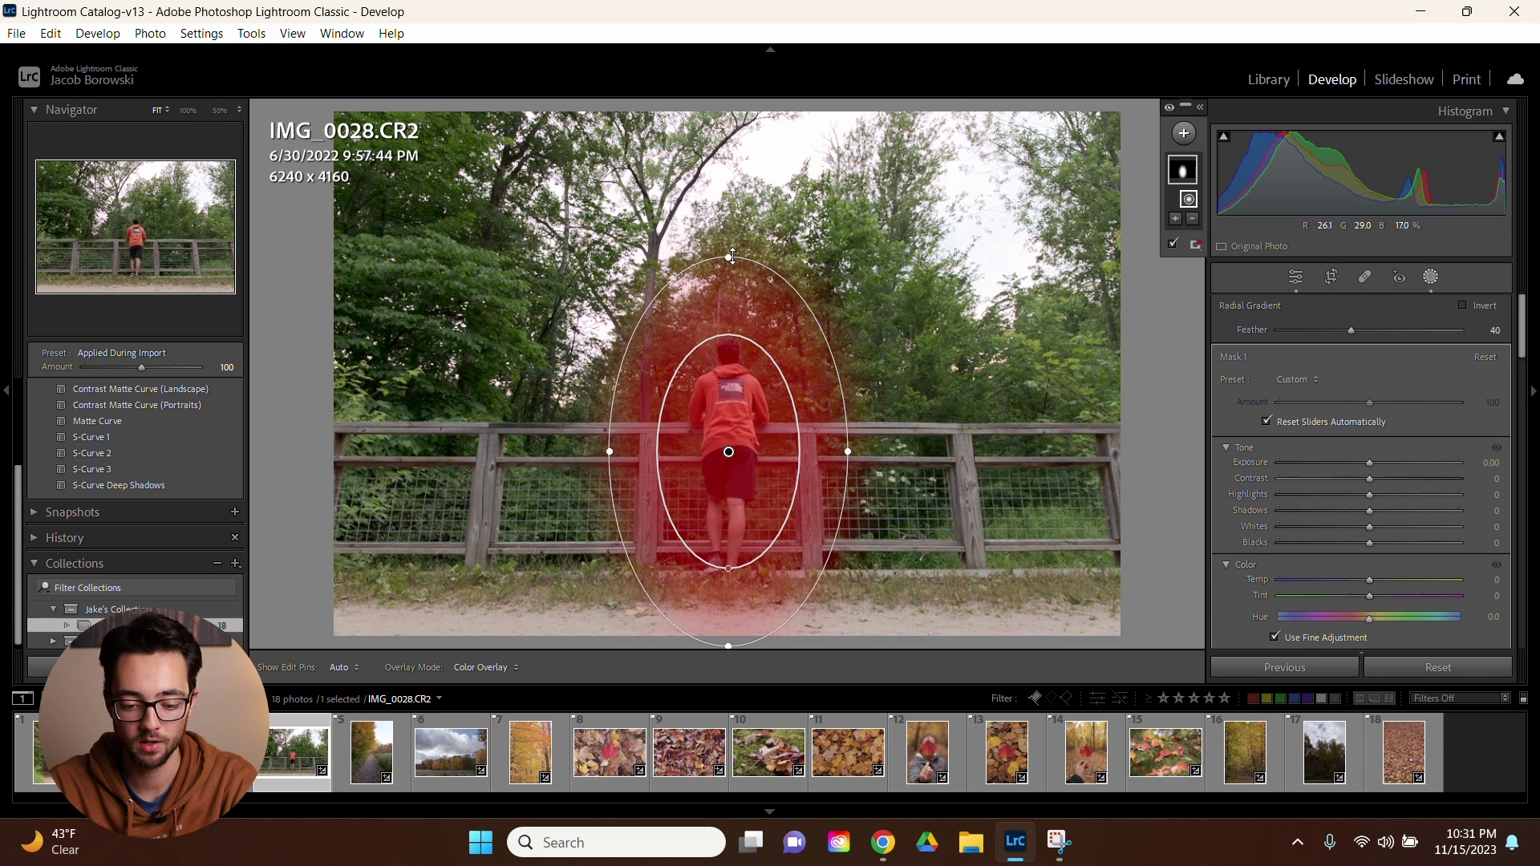
mouse_move(731, 257)
left_mouse_down()
mouse_move(737, 185)
mouse_move(735, 329)
mouse_move(736, 232)
mouse_move(741, 246)
left_mouse_up()
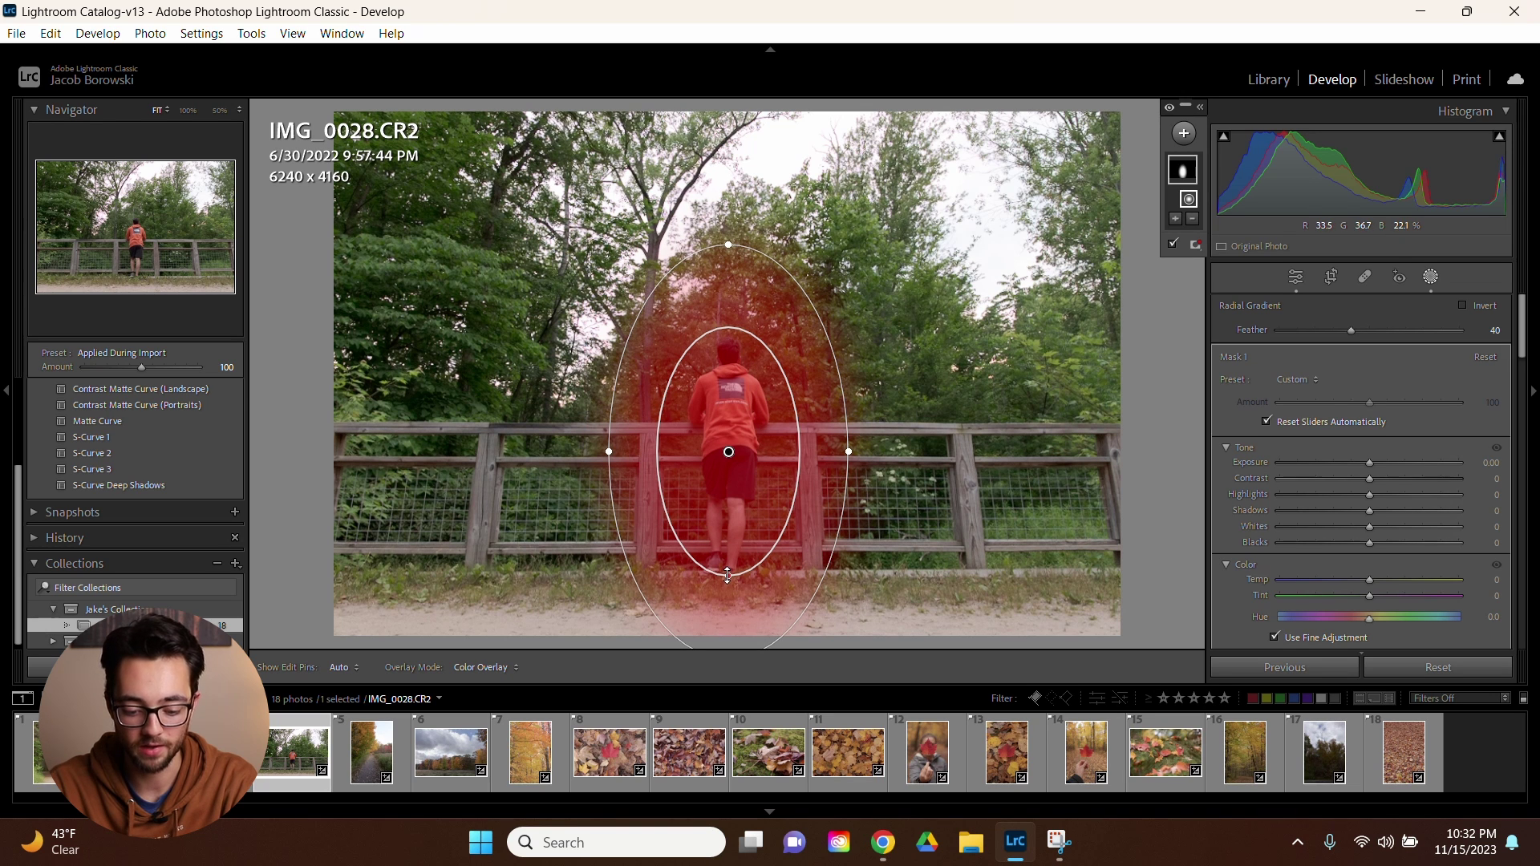
mouse_move(727, 575)
left_mouse_down()
mouse_move(730, 632)
mouse_move(728, 599)
left_mouse_up()
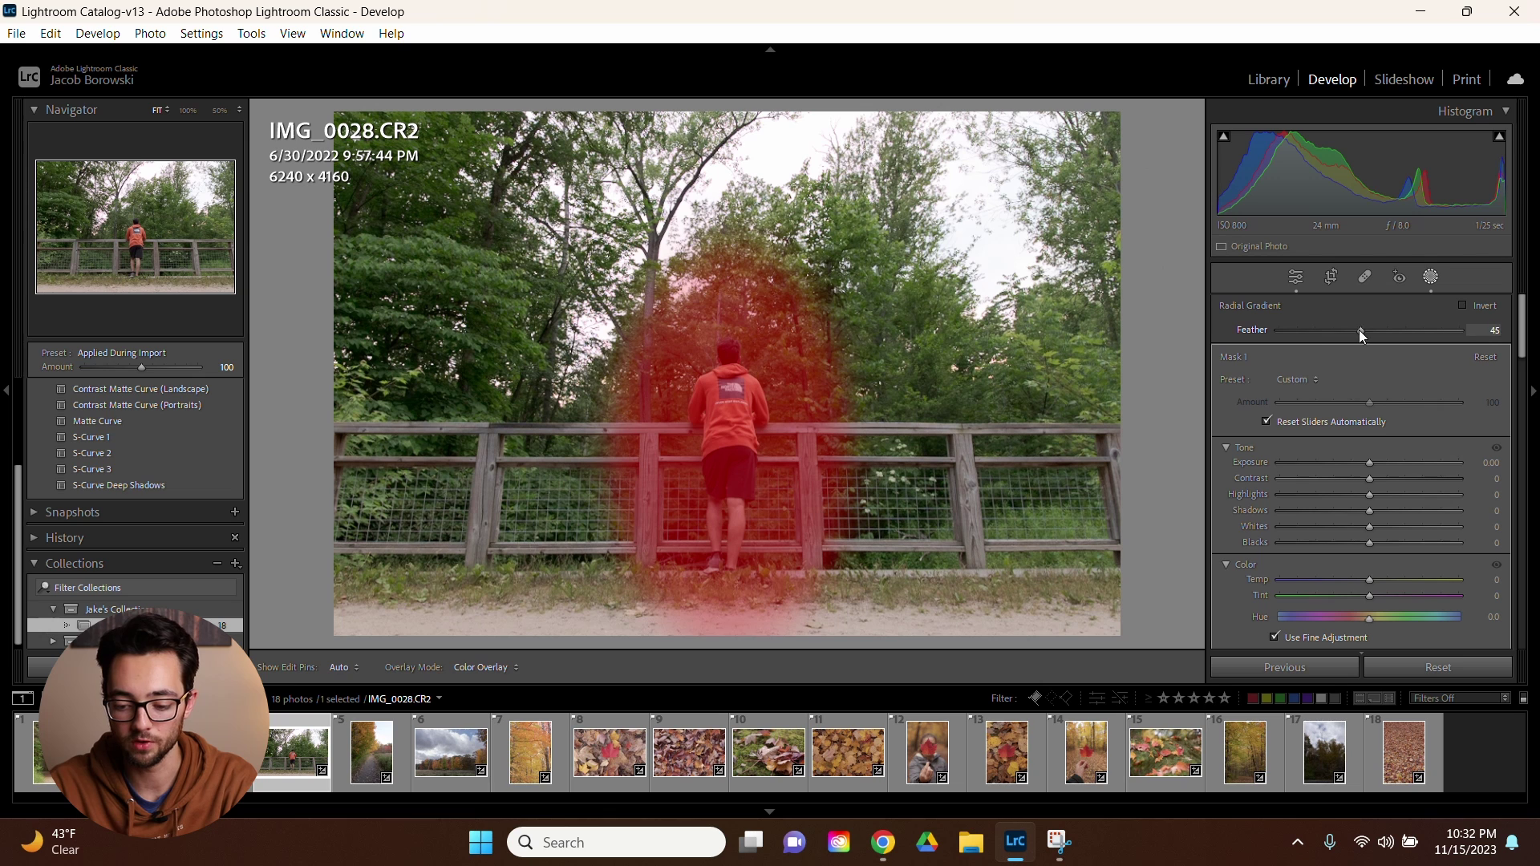
Step: Set the radial mask's feather to 35 and invert it to cover the surroundings
left_click_drag(1360, 330, 1396, 333)
mouse_move(1293, 340)
left_mouse_down()
mouse_move(1280, 340)
mouse_move(1432, 339)
mouse_move(1300, 338)
left_mouse_up()
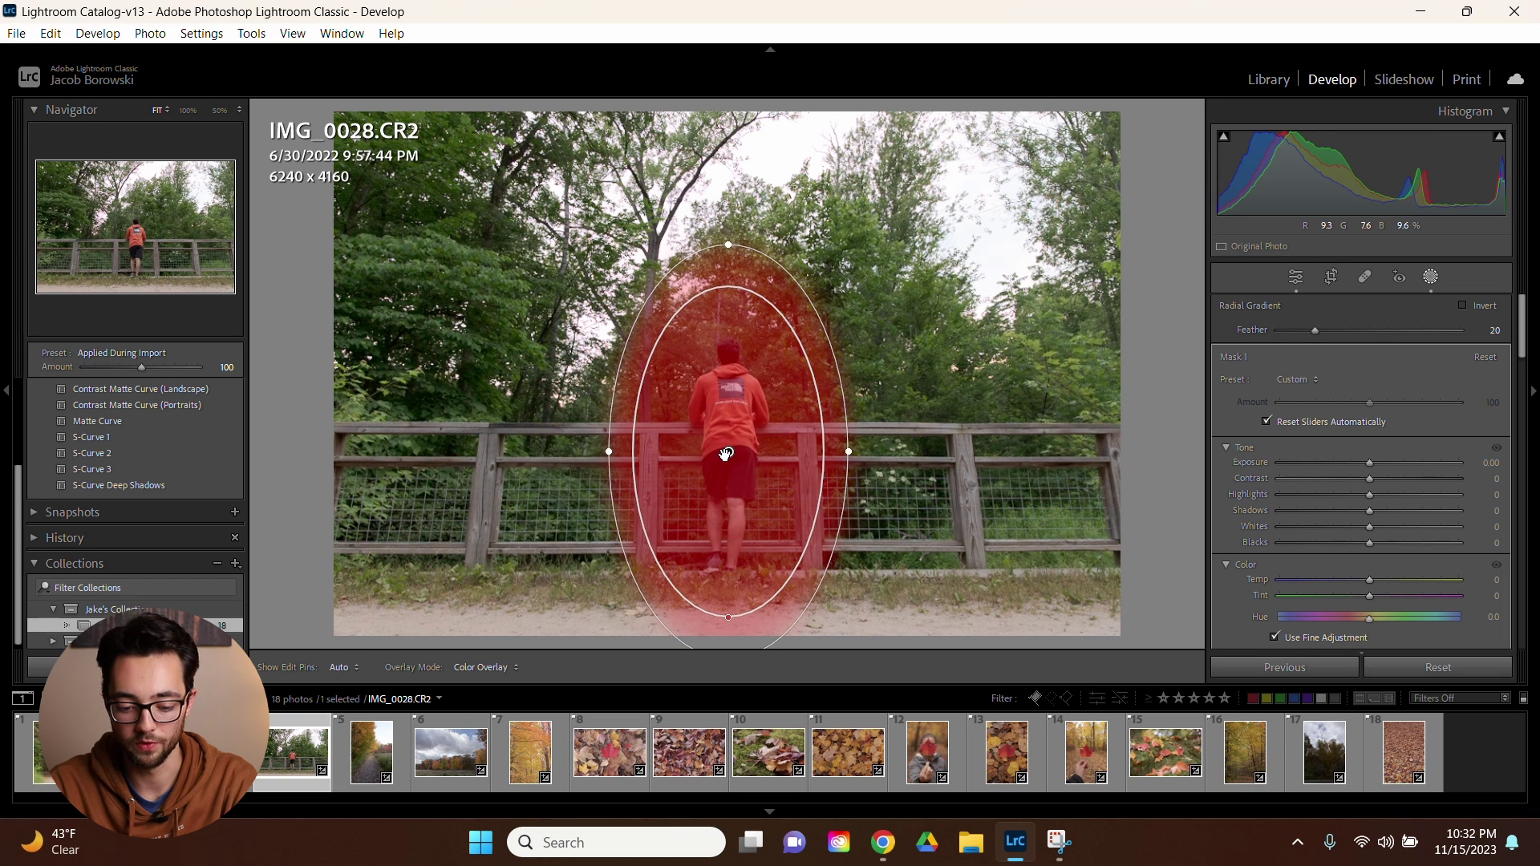
left_click_drag(1314, 330, 1342, 330)
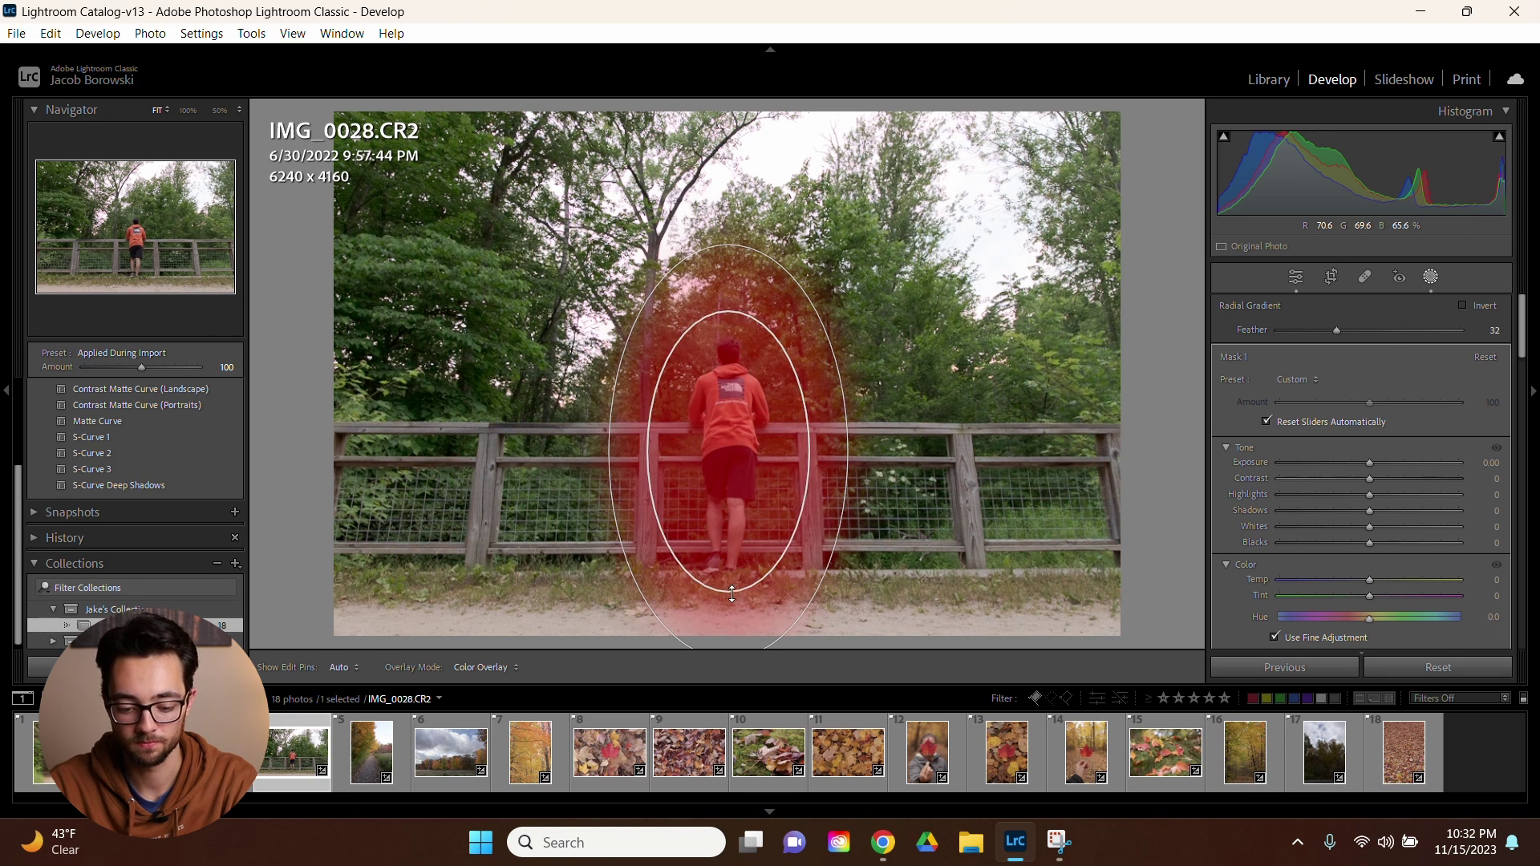
left_click(1482, 306)
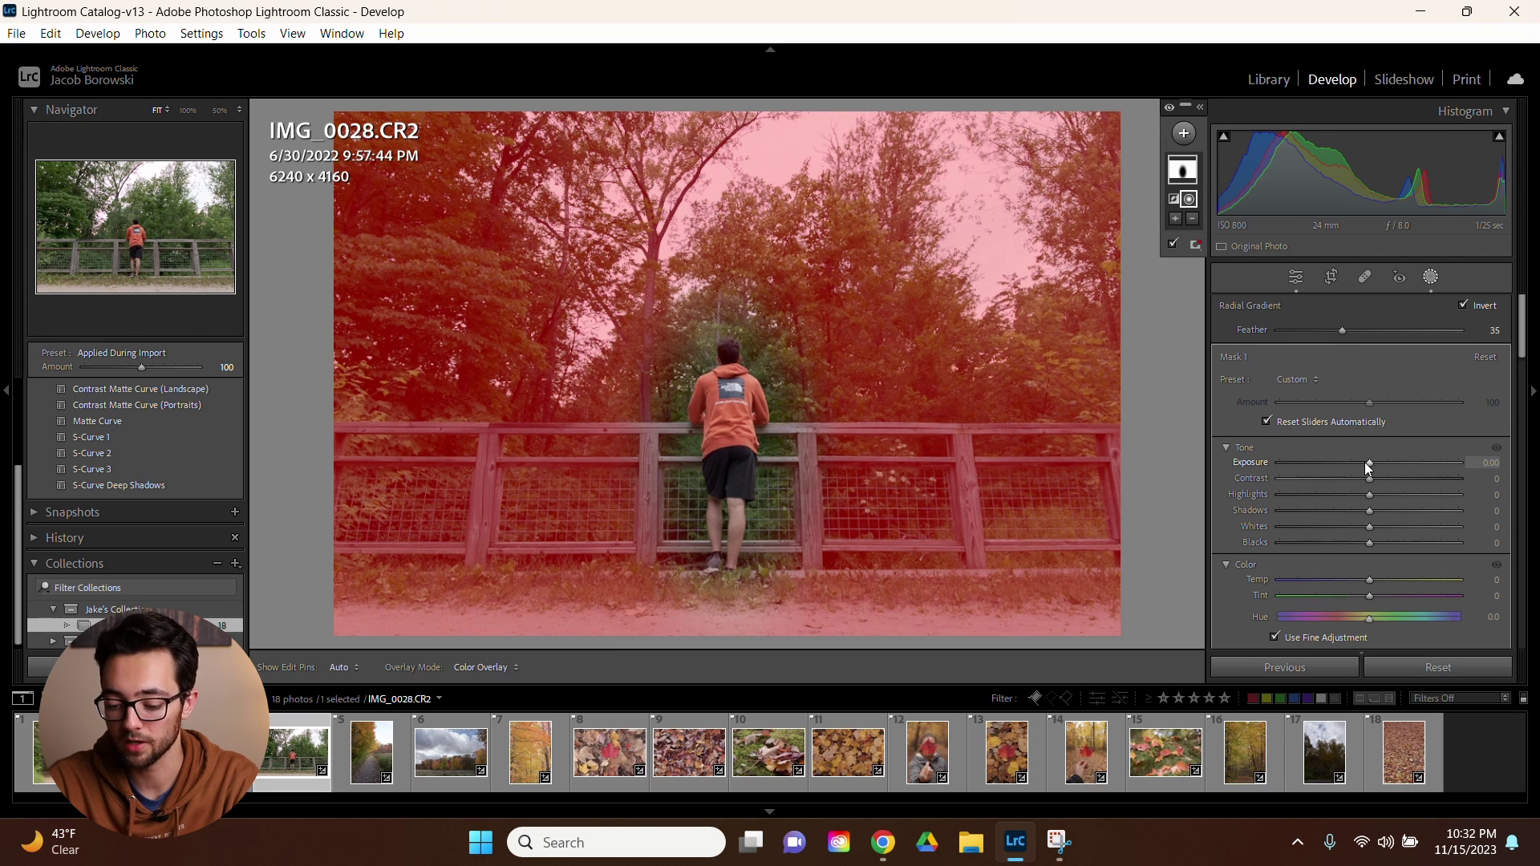
Step: Darken the area around the man with an exposure of -0.71
left_click_drag(1364, 462, 1355, 463)
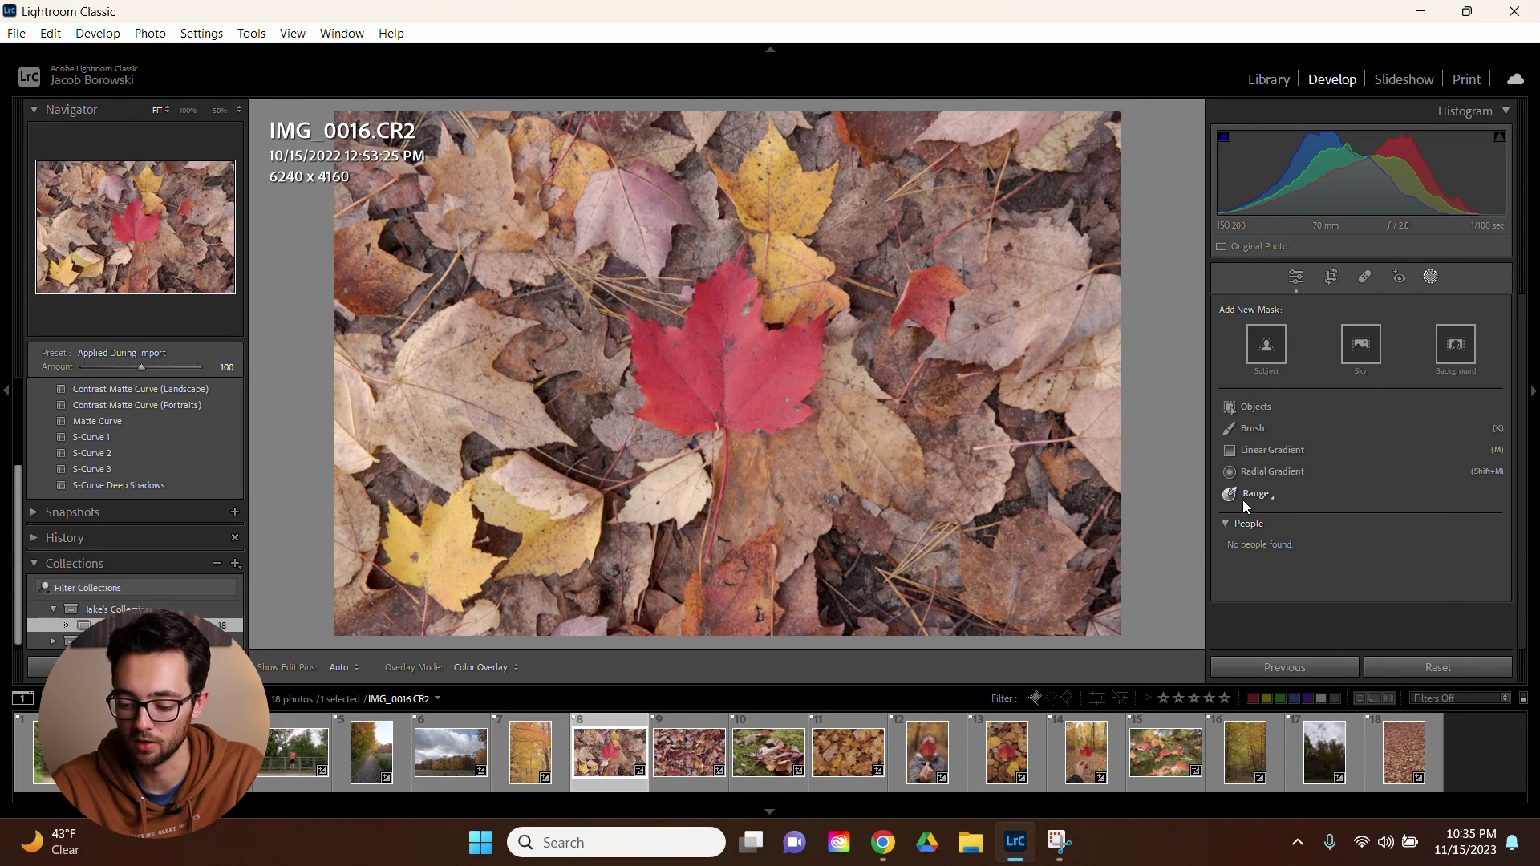
Step: Add a Color Range mask sampled from the red maple leaf, then try sampling the yellow leaf
left_click(1244, 498)
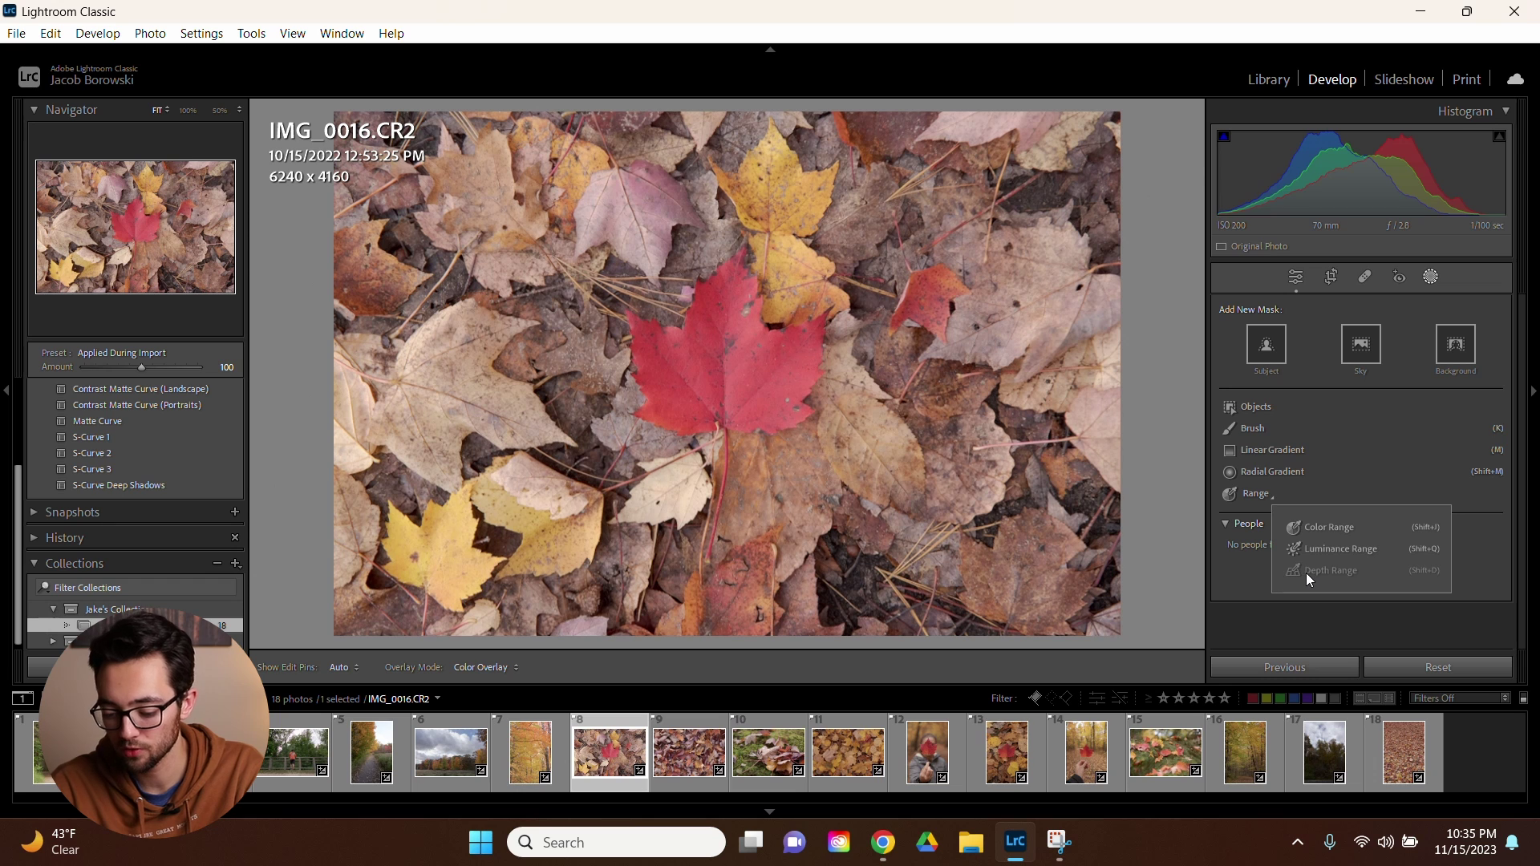
left_click(1317, 530)
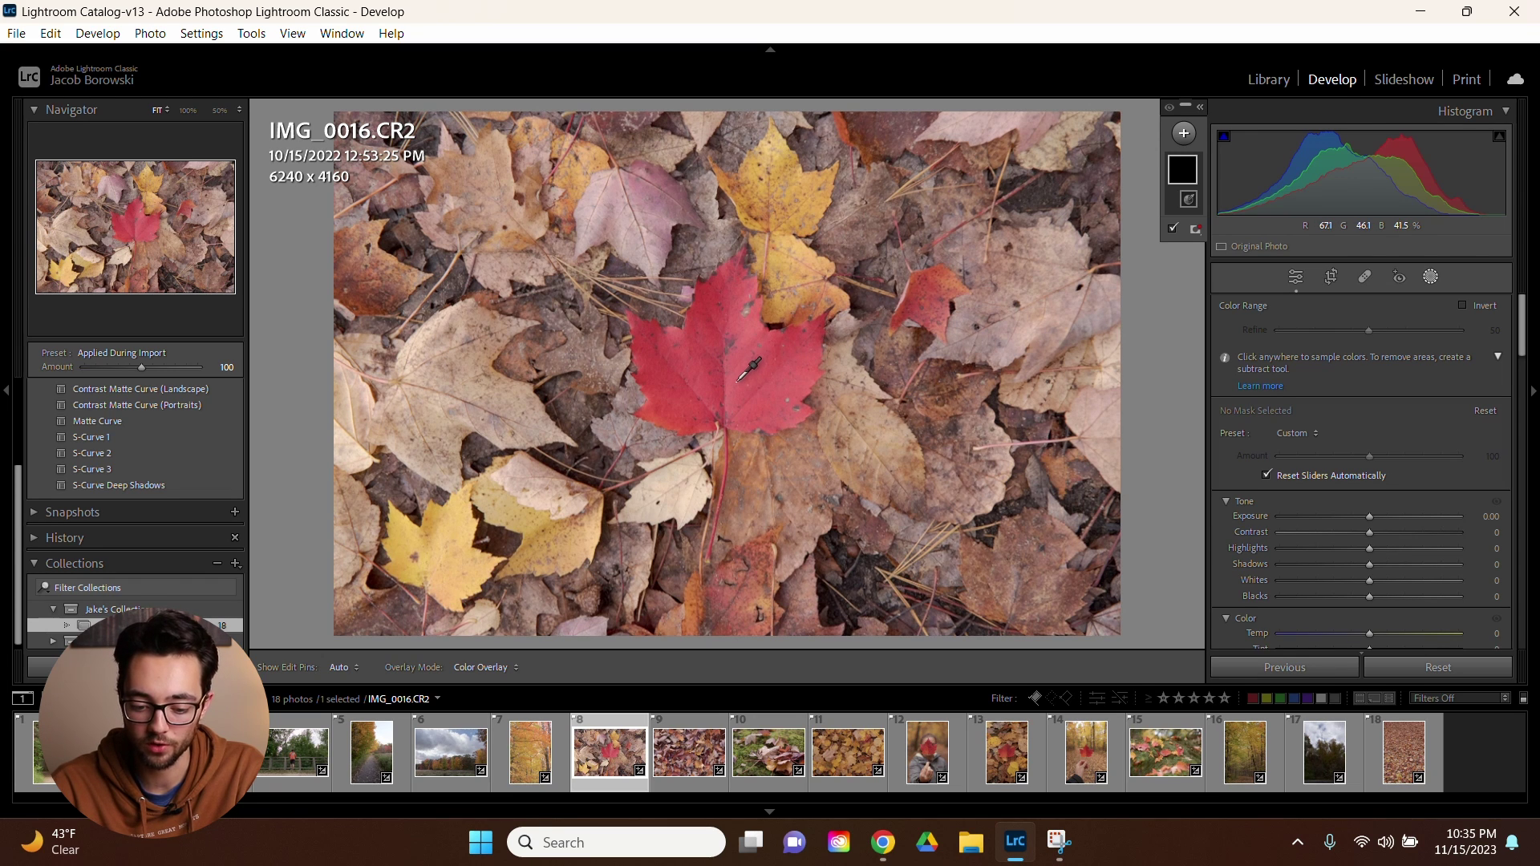
left_click_drag(737, 381, 790, 361)
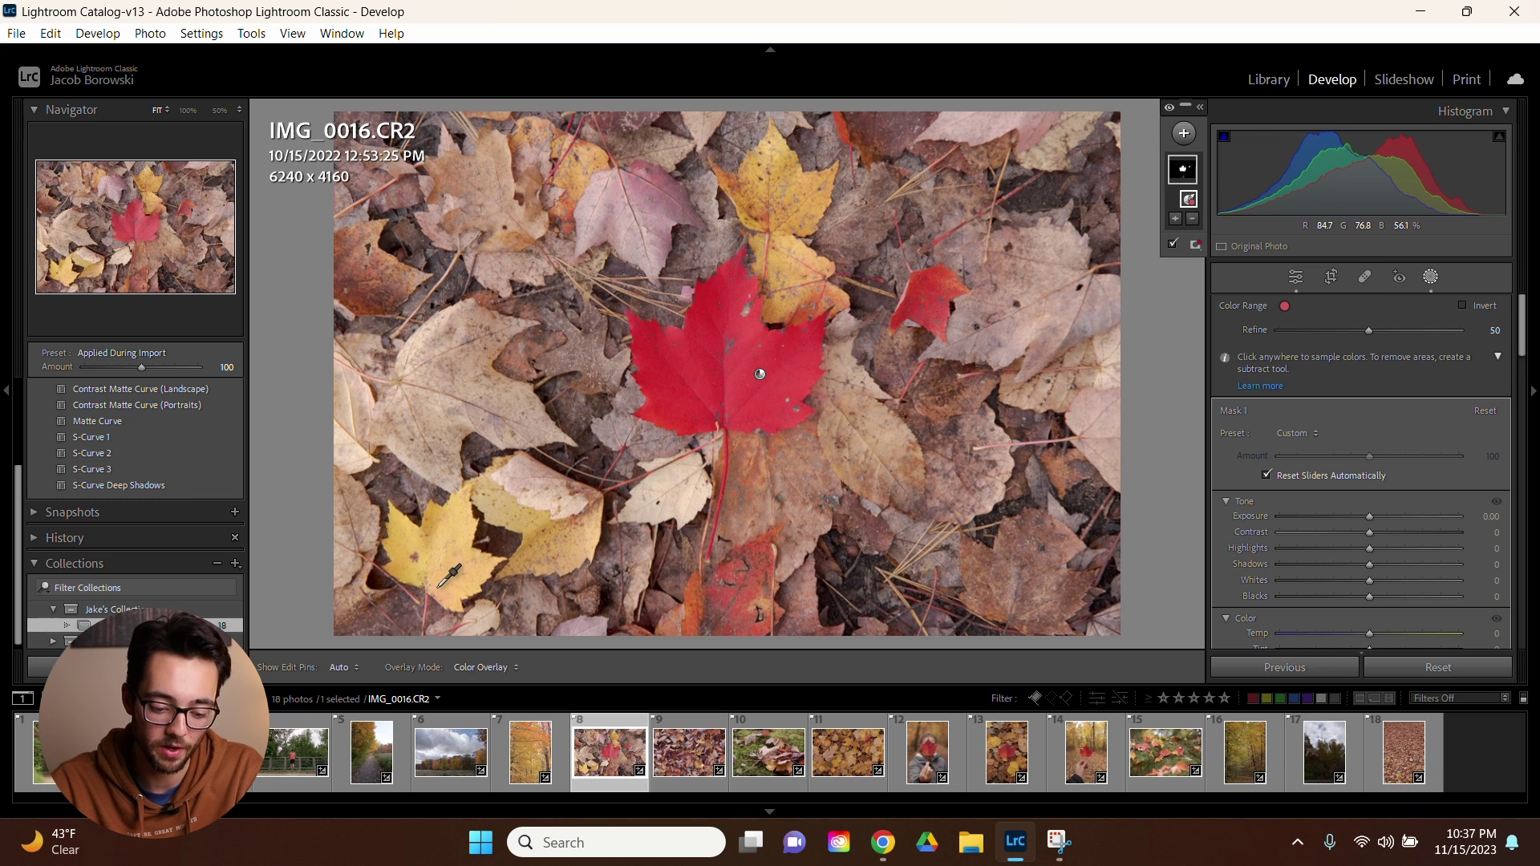
left_click_drag(438, 586, 465, 575)
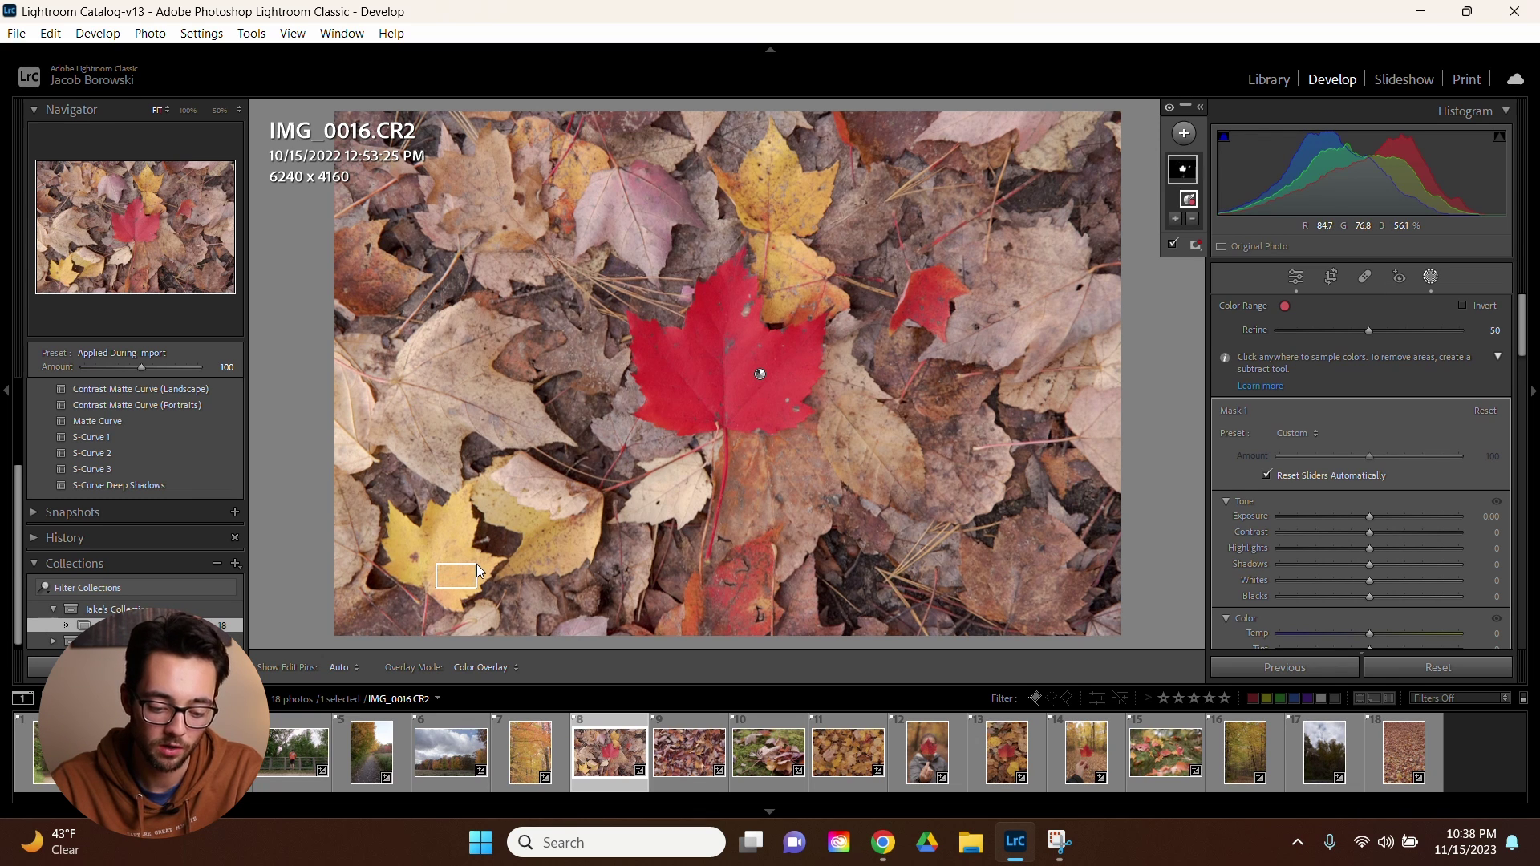
Step: Vary the colour mask's Refine amount through values like 34, ending at 100
left_click_drag(476, 565, 476, 564)
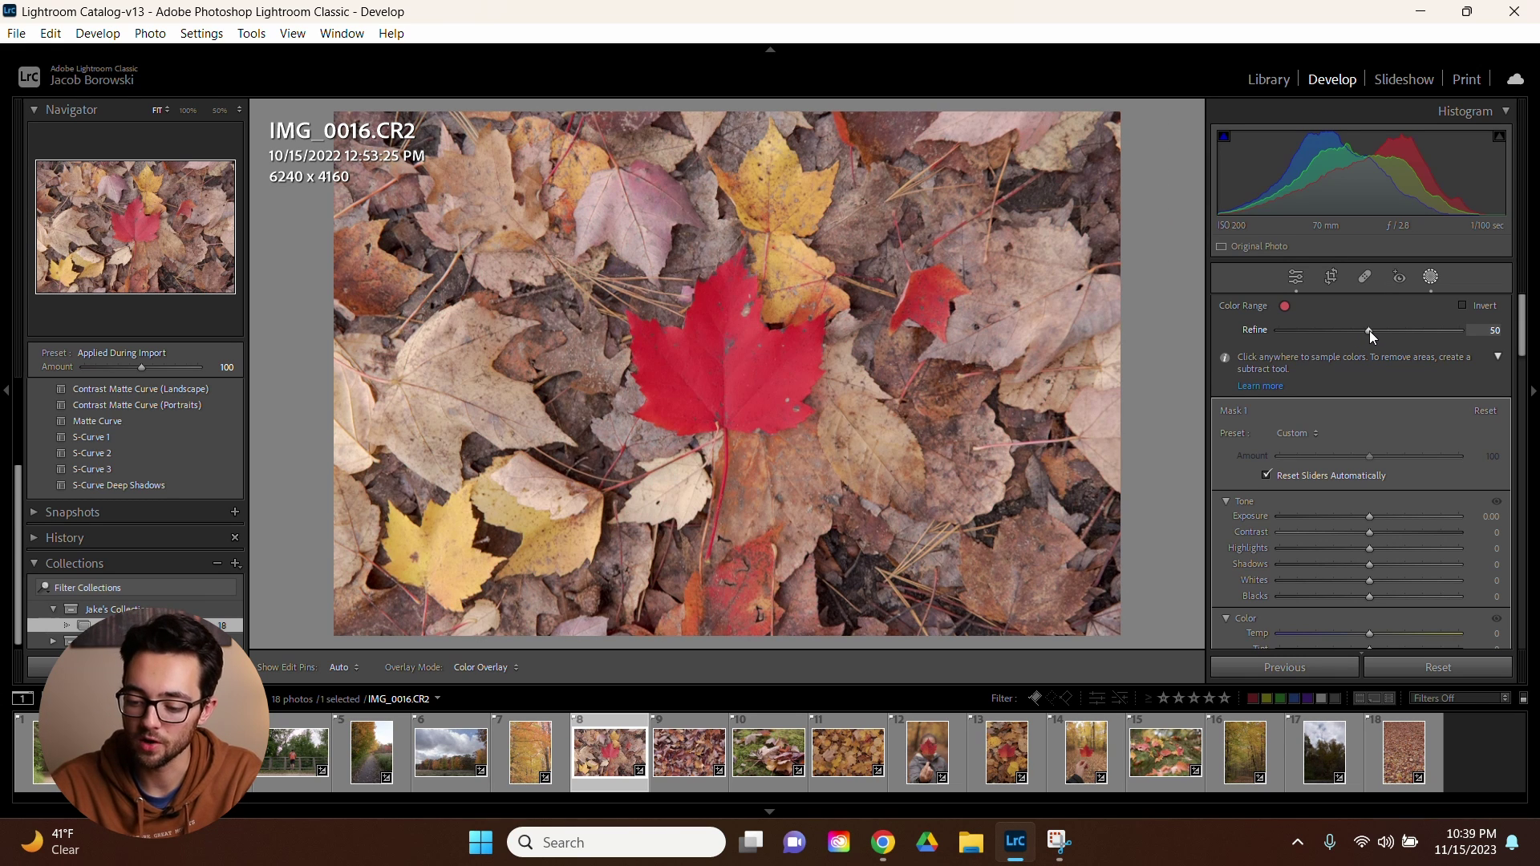
left_click_drag(1368, 330, 1256, 341)
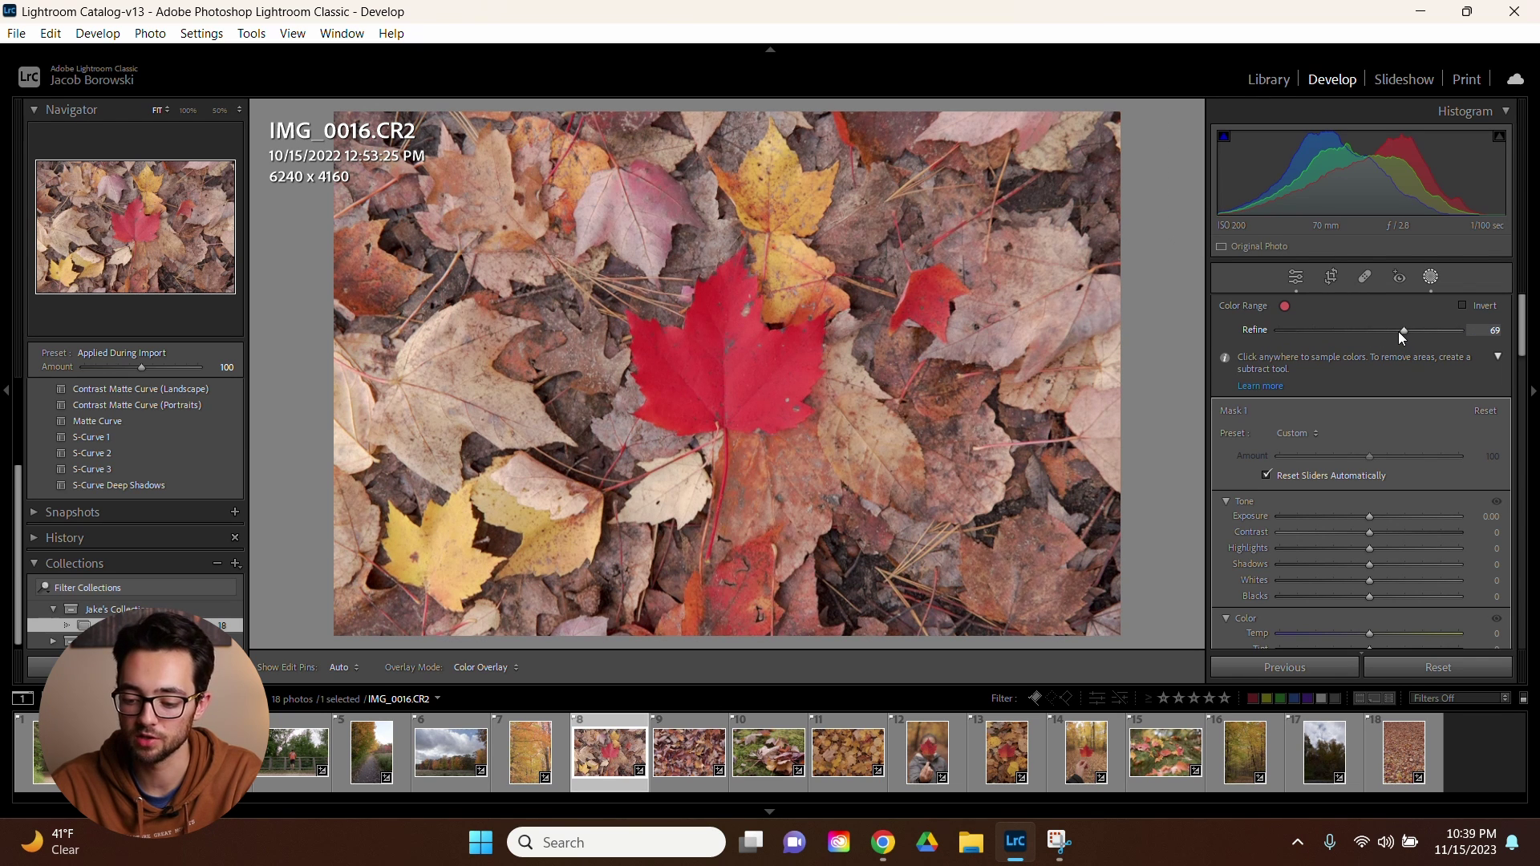
double_click(1366, 331)
left_click_drag(1367, 331, 1288, 334)
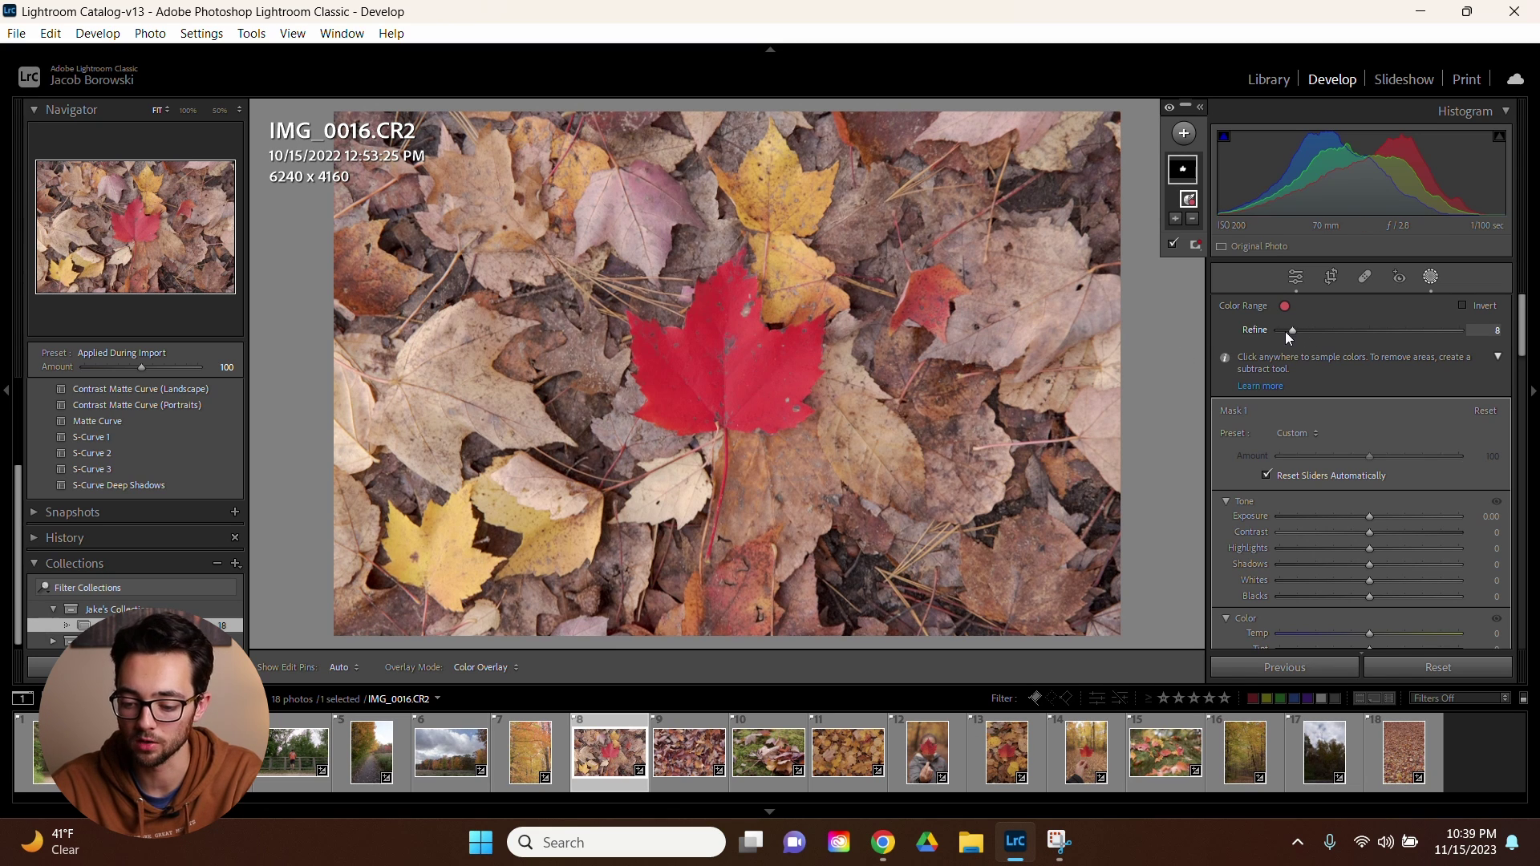
left_click_drag(1286, 332, 1434, 332)
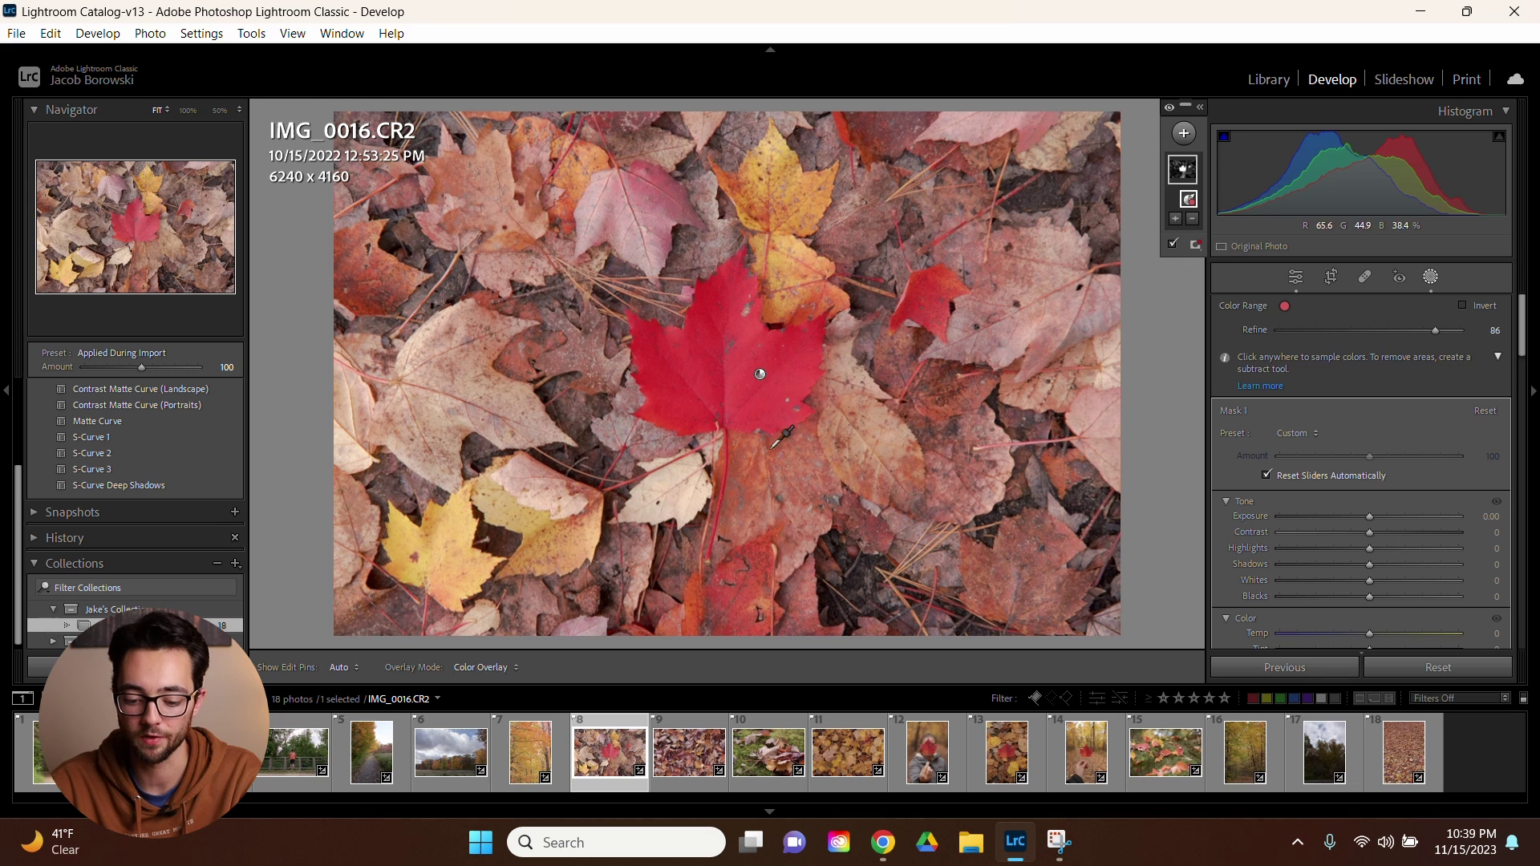
left_click_drag(1459, 330, 1461, 331)
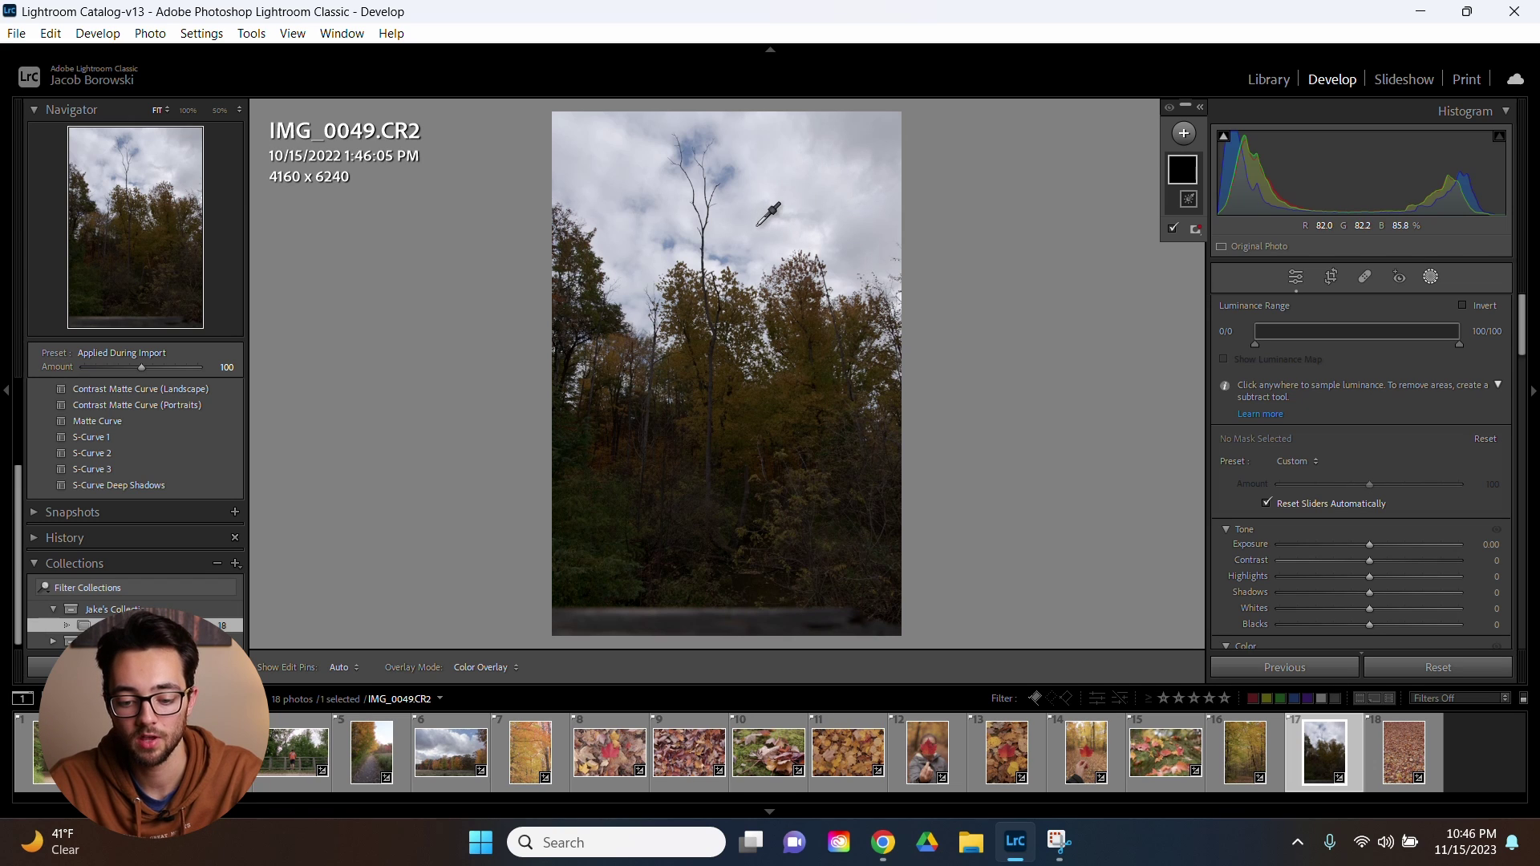
Step: Sample the sky for a luminance mask, set its range to 47/76–100/100, and show the luminance map
left_click_drag(757, 225, 842, 165)
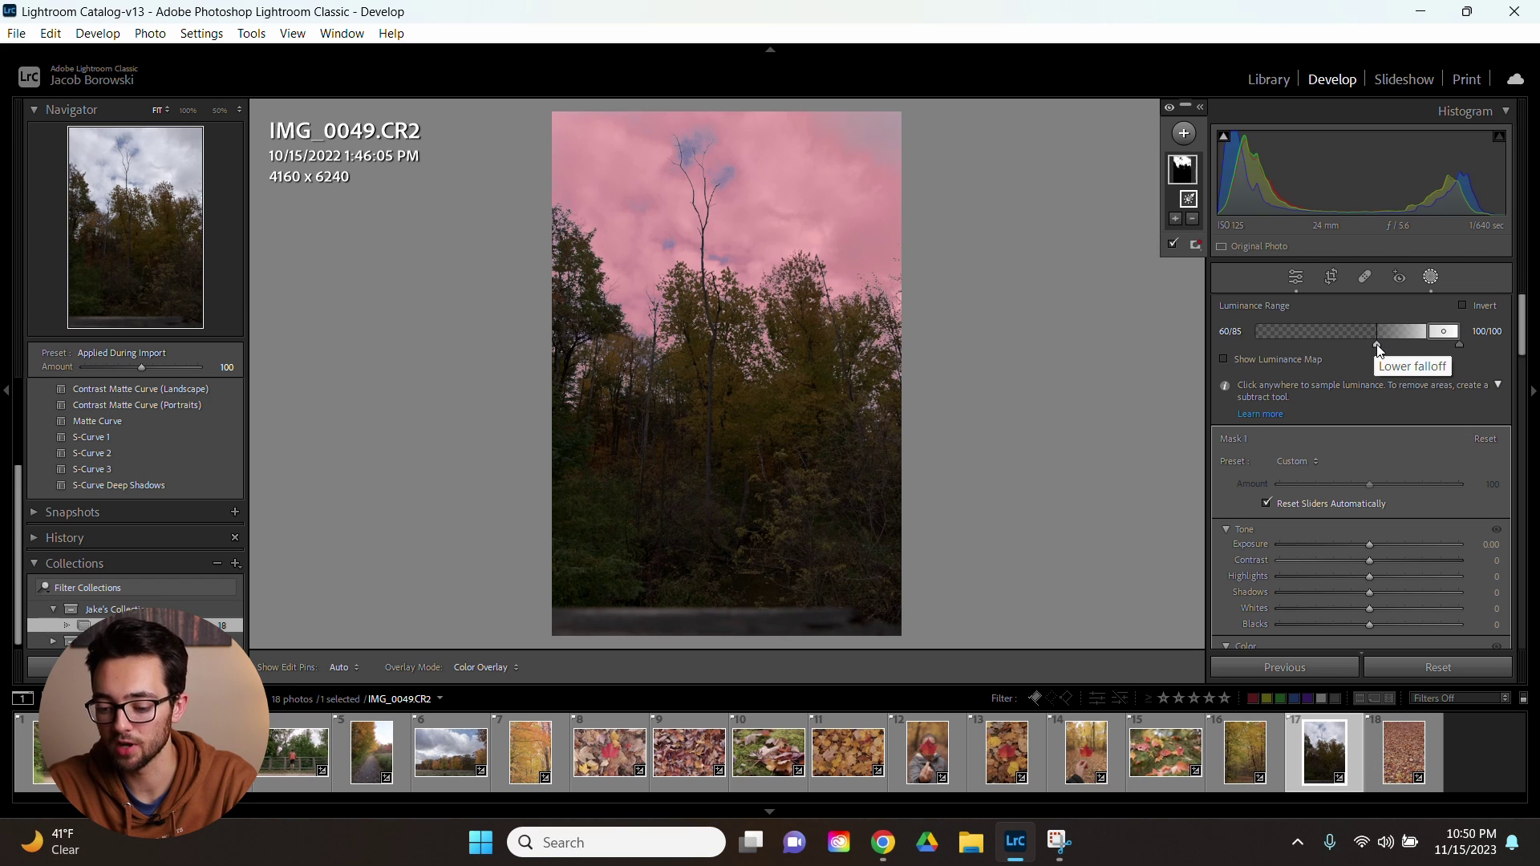
left_click_drag(1377, 349, 1315, 346)
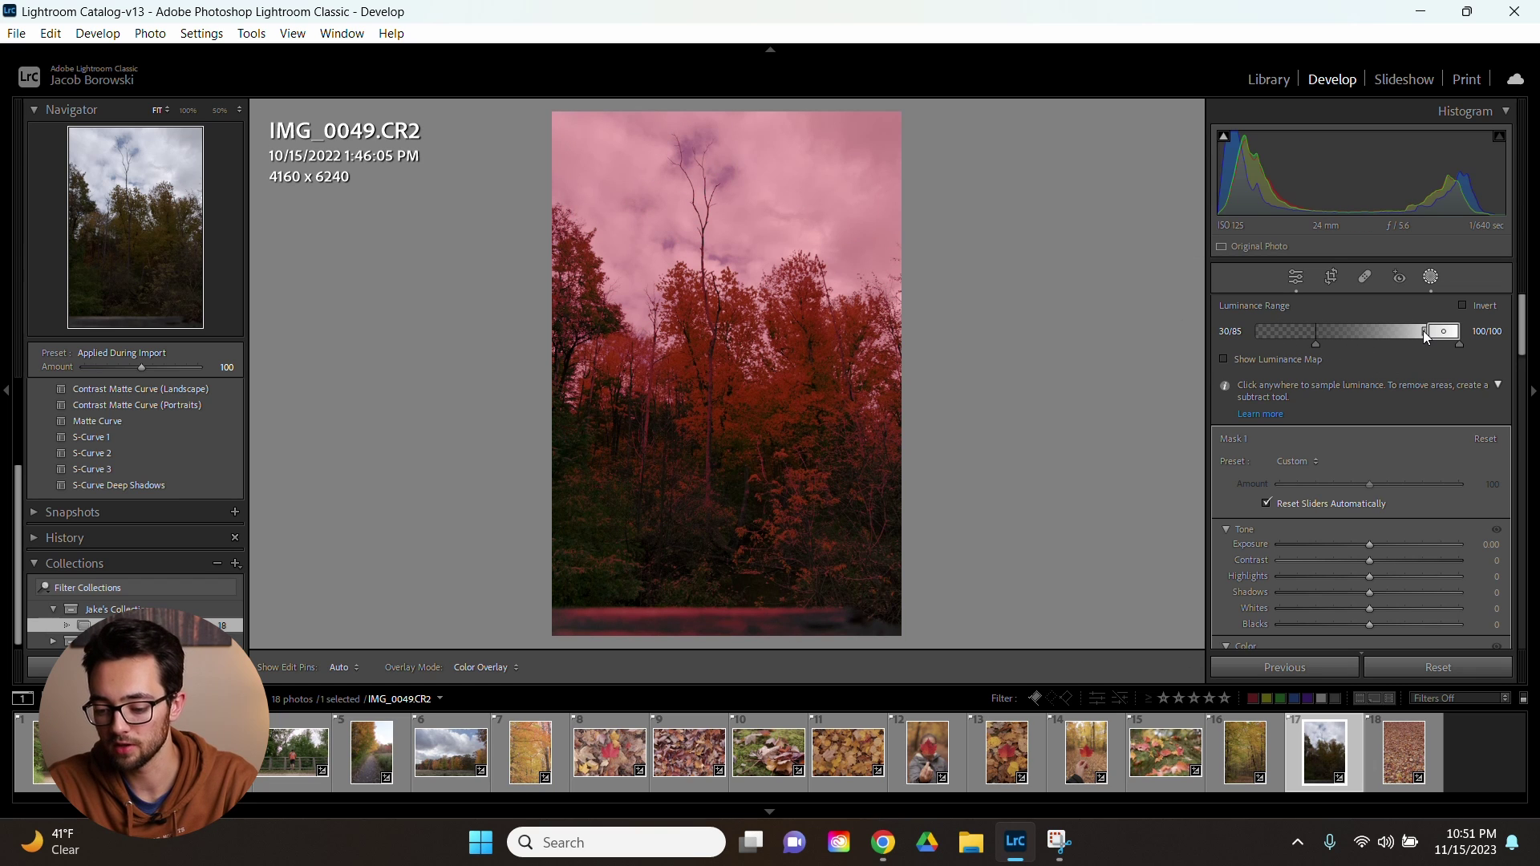
left_click_drag(1402, 335, 1345, 333)
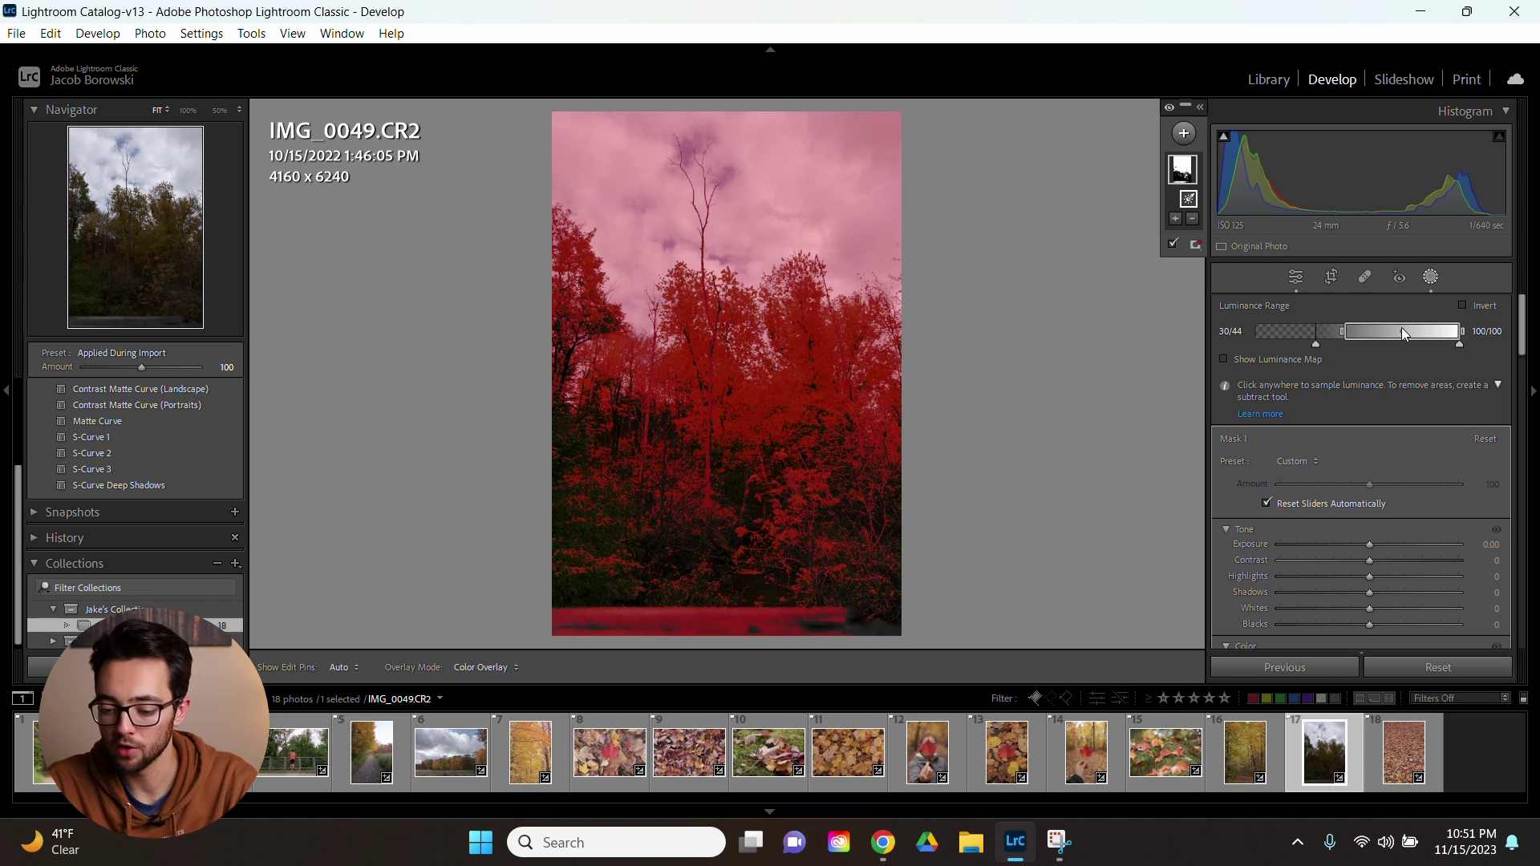
left_click_drag(1404, 334, 1459, 351)
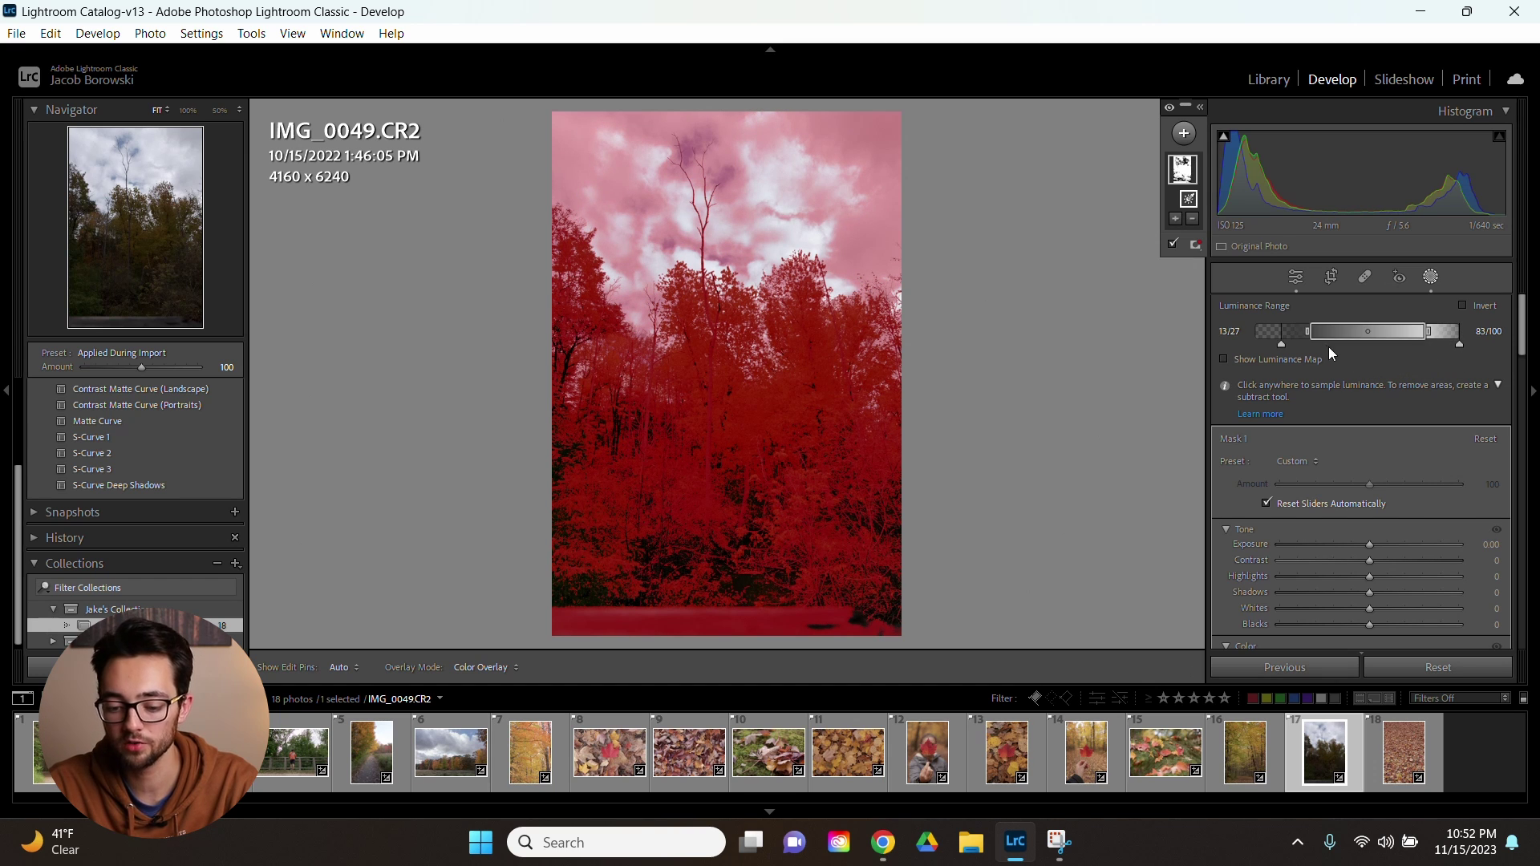
left_click_drag(1280, 344, 1449, 337)
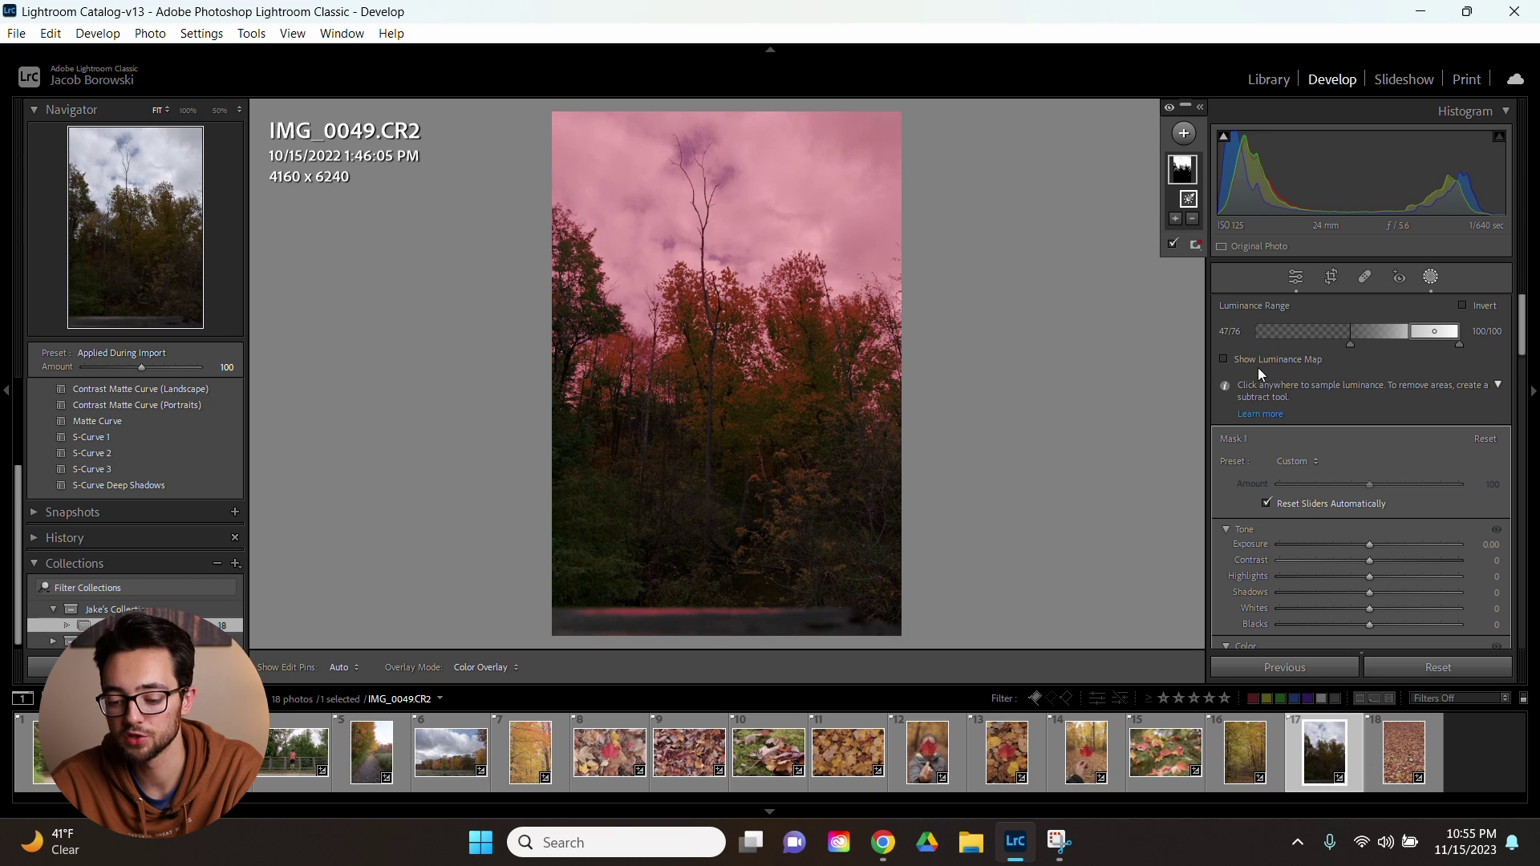
left_click(1247, 360)
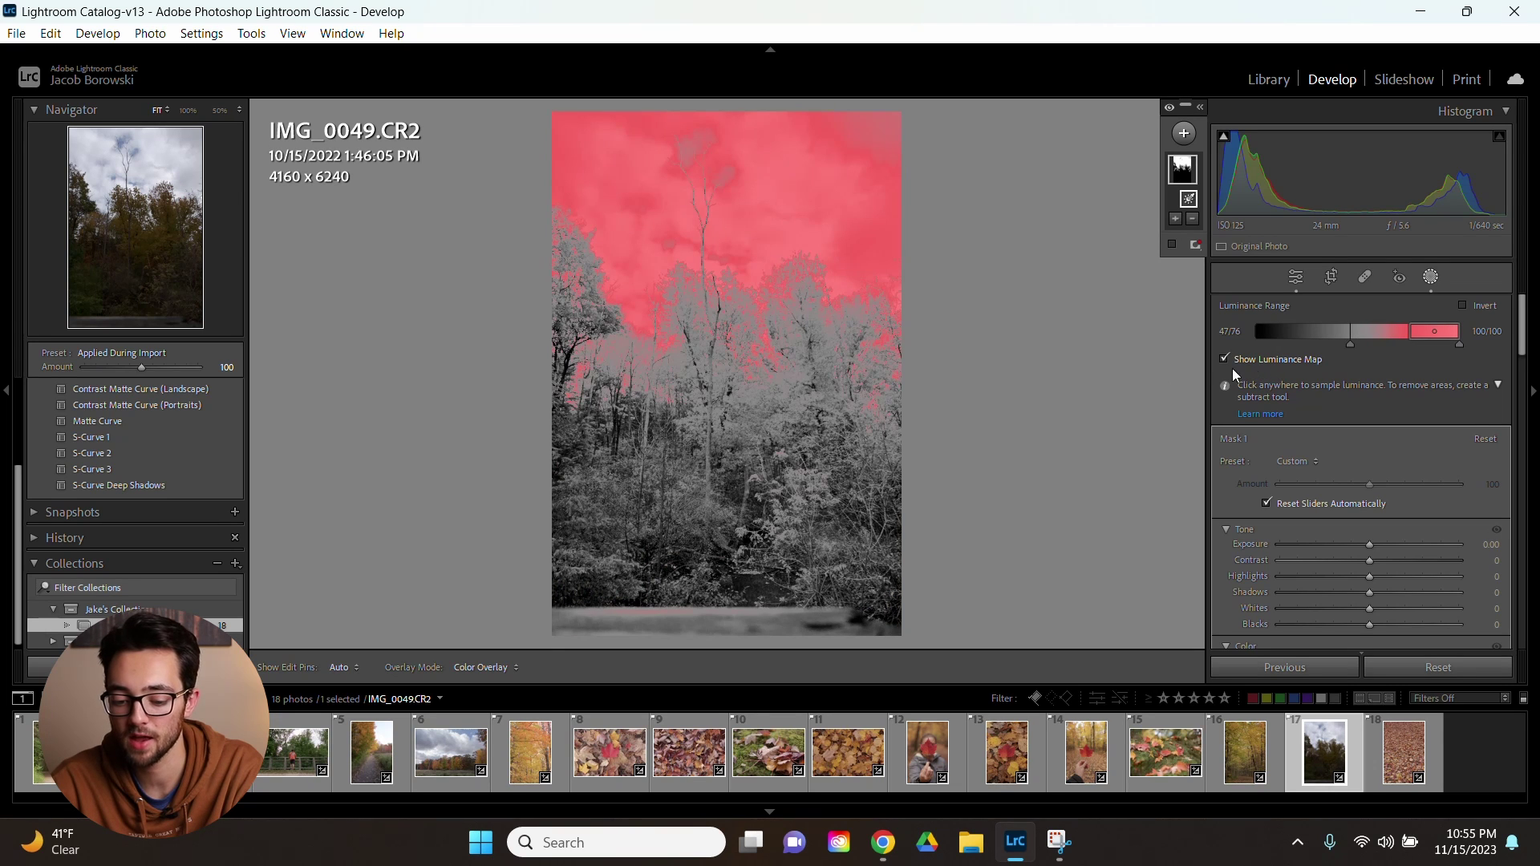